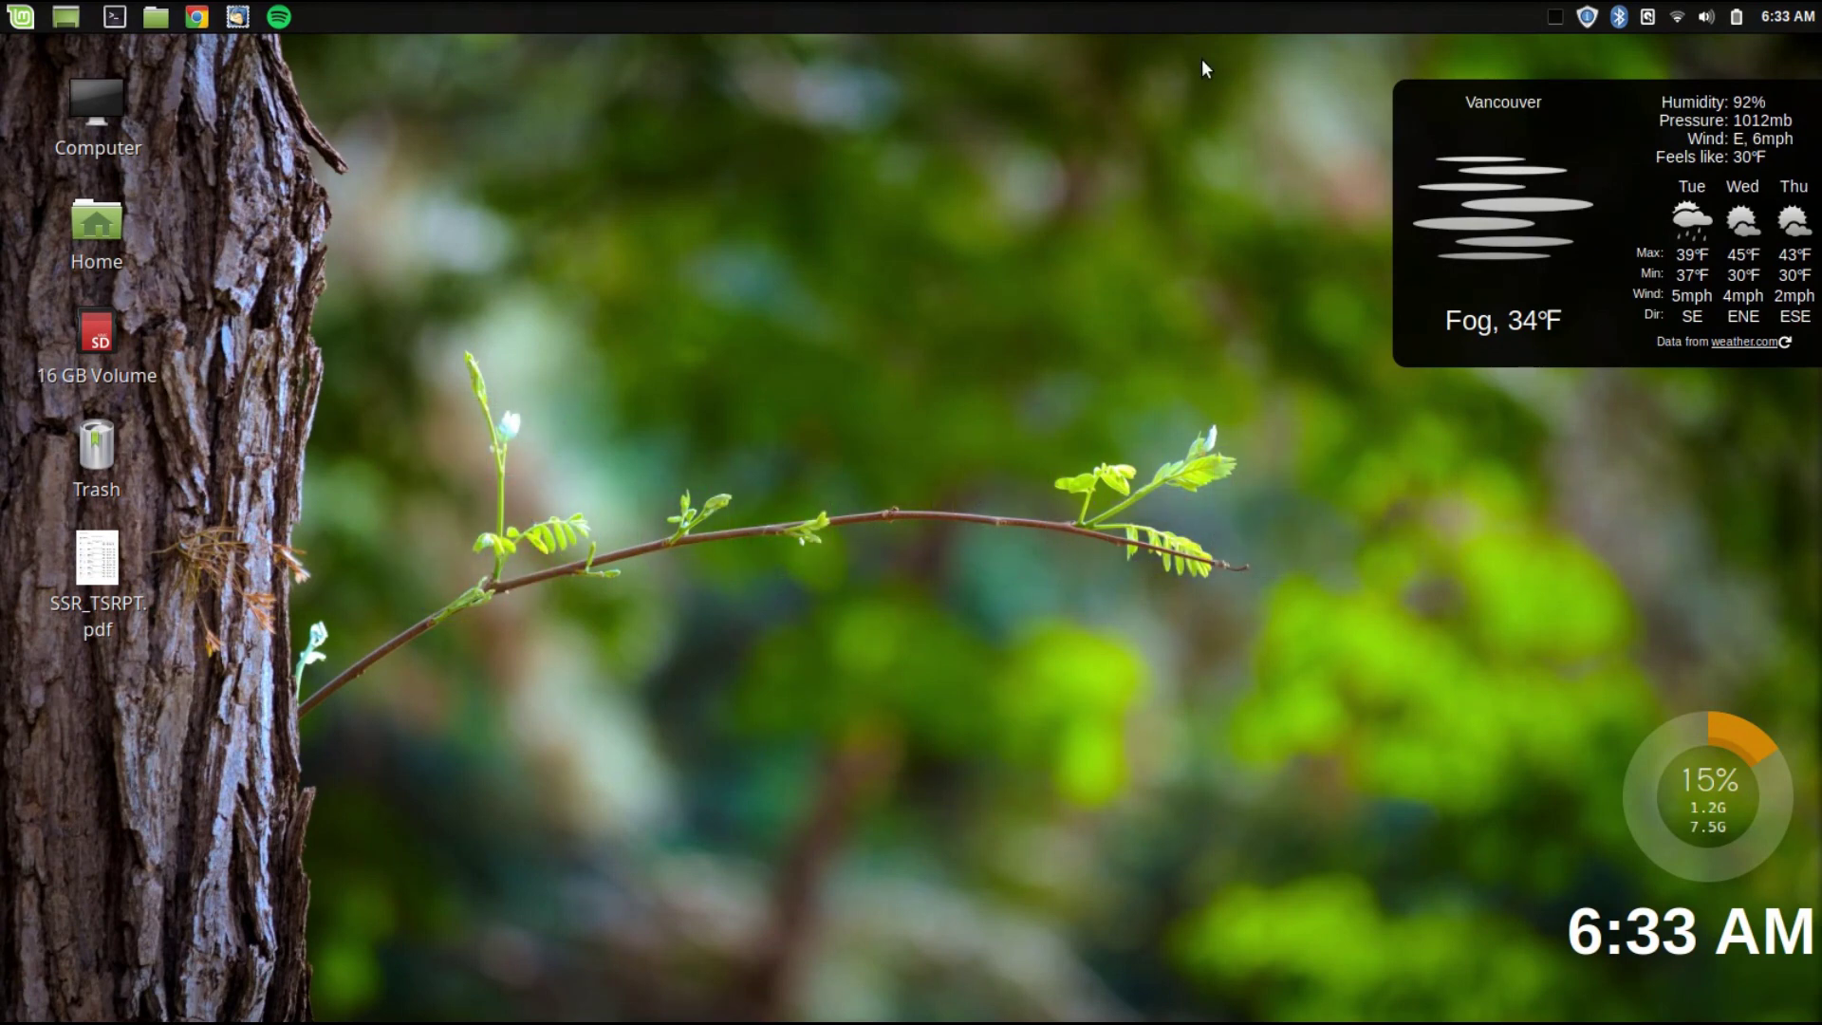
# - Bring Chrome back and scroll through the darktable home page
pyautogui.click(196, 16)
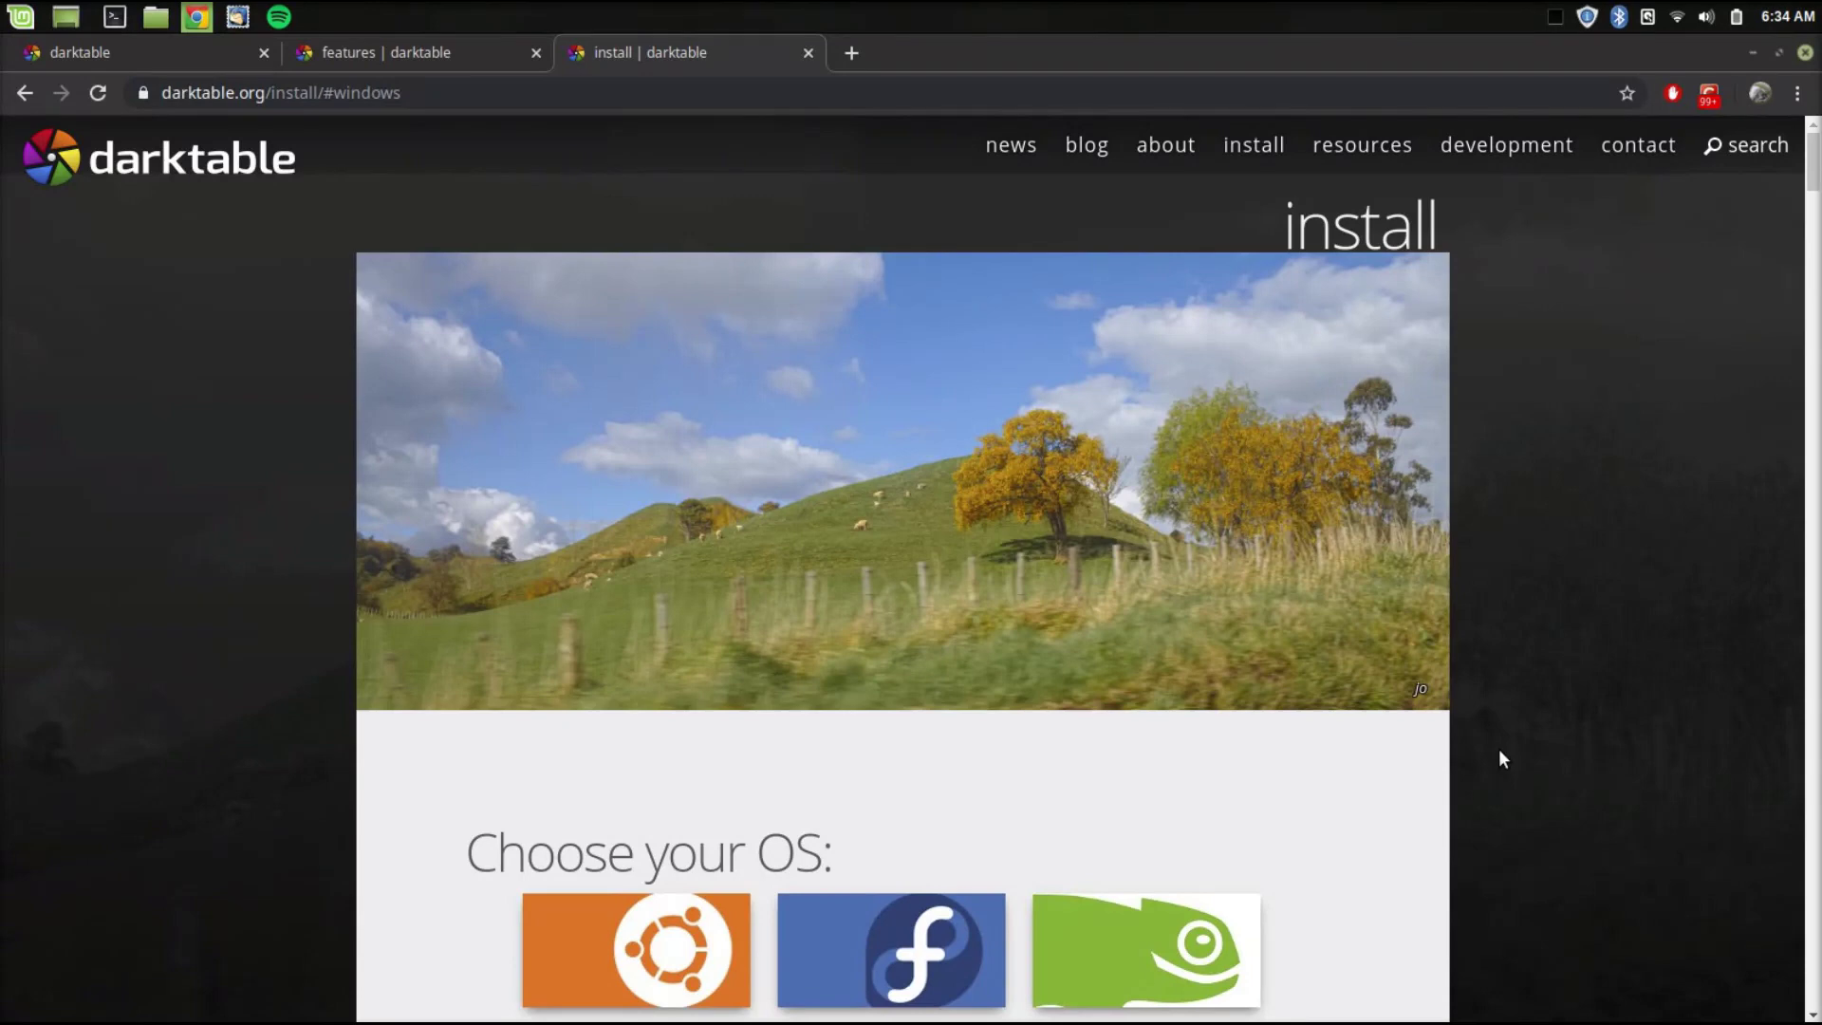
pyautogui.scroll(-4, 1500, 748)
pyautogui.scroll(4, 1108, 328)
pyautogui.click(161, 60)
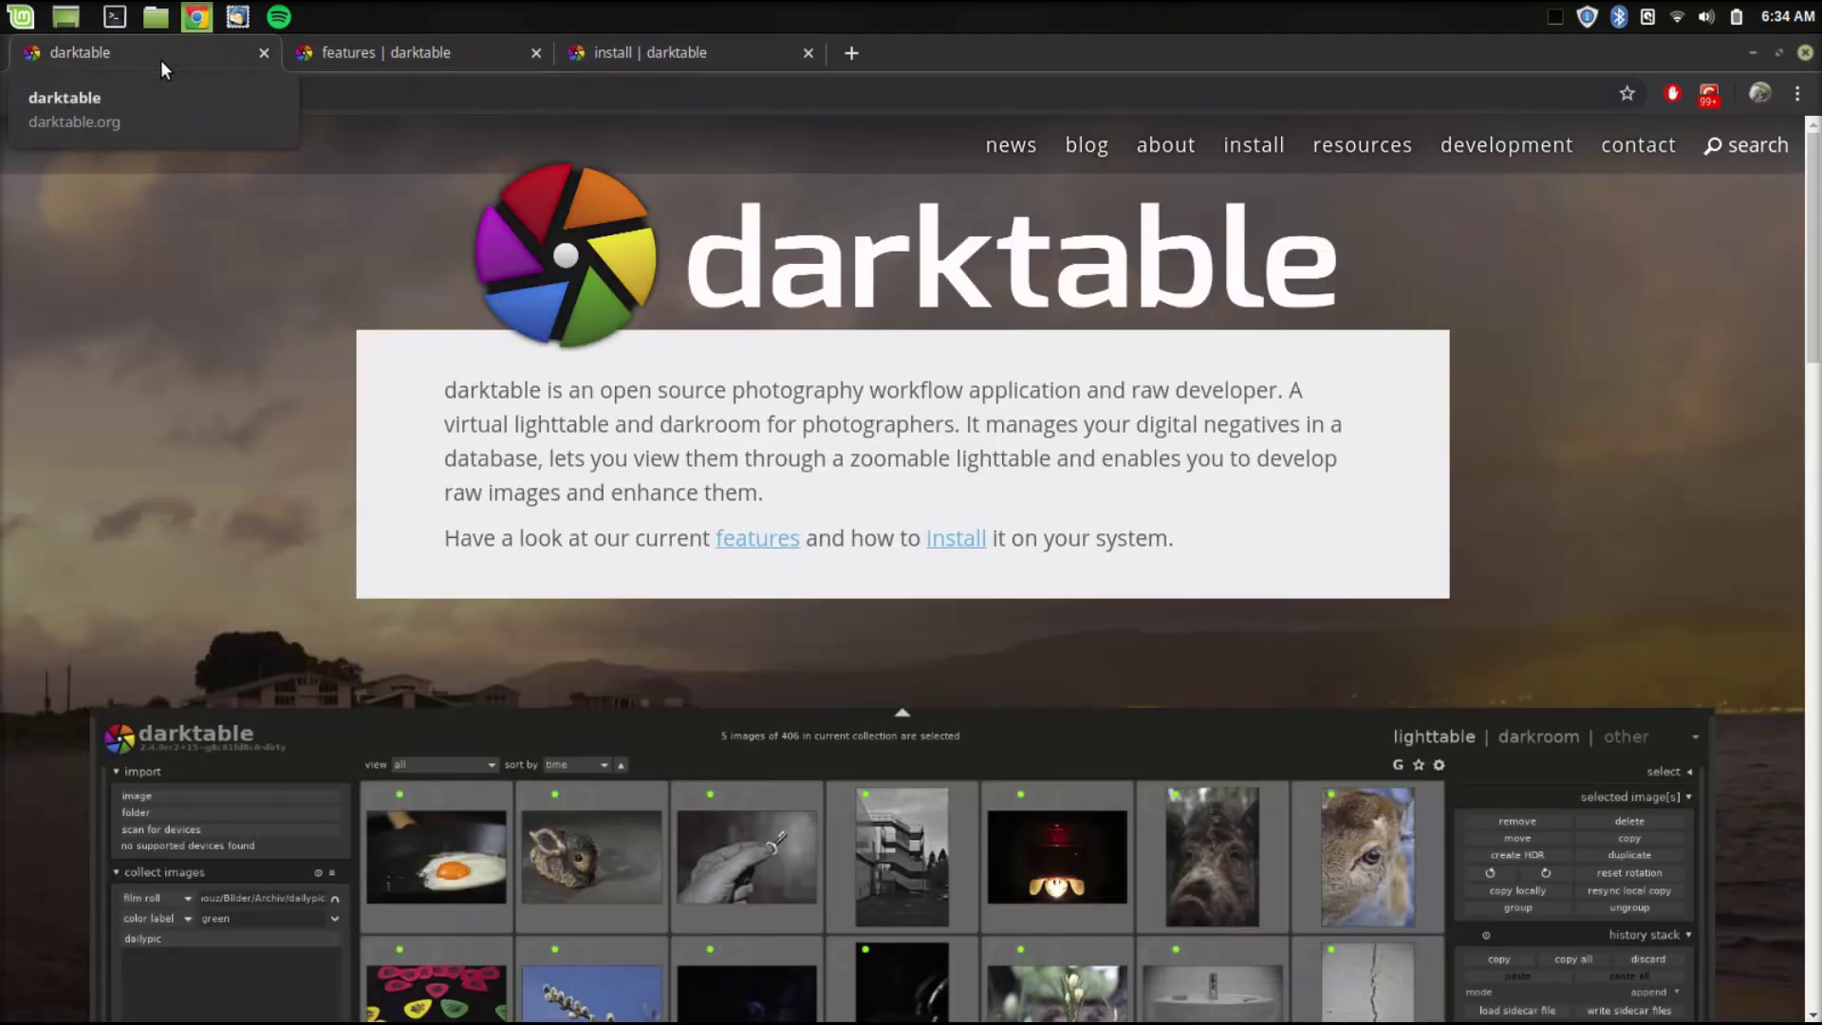
pyautogui.scroll(-1, 974, 486)
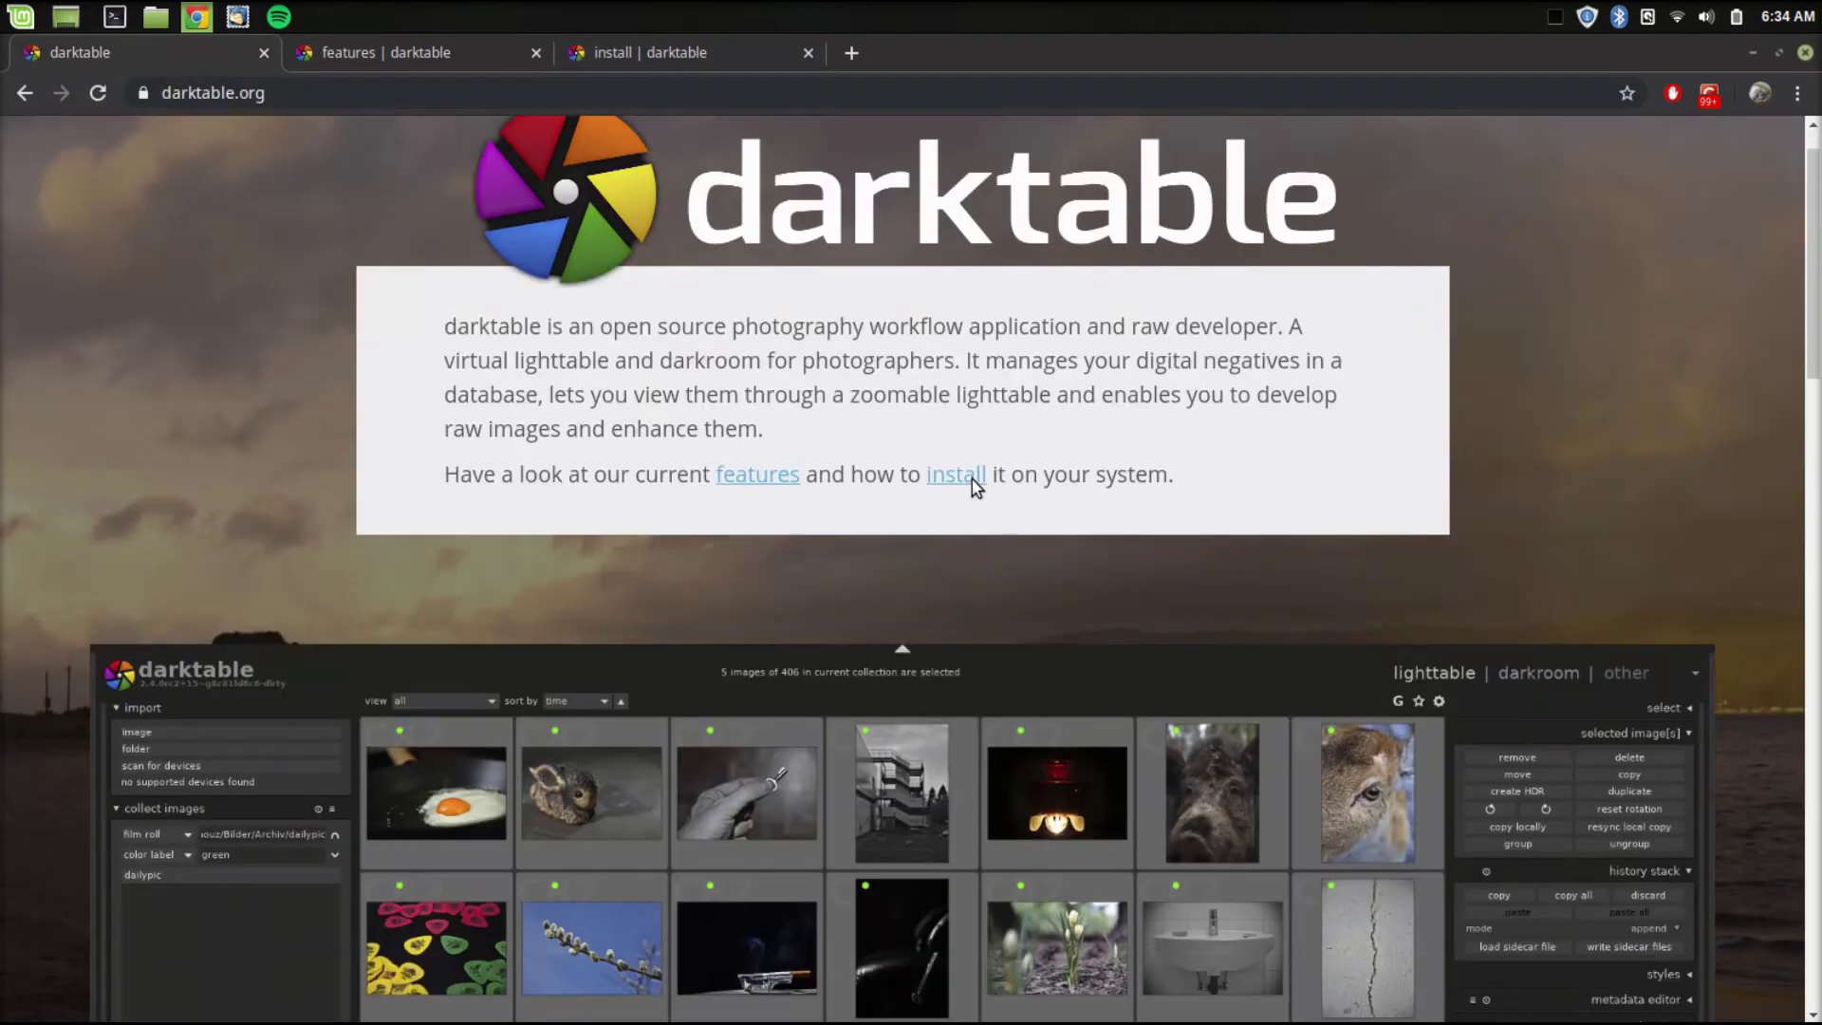
pyautogui.scroll(-4, 975, 484)
pyautogui.scroll(5, 975, 484)
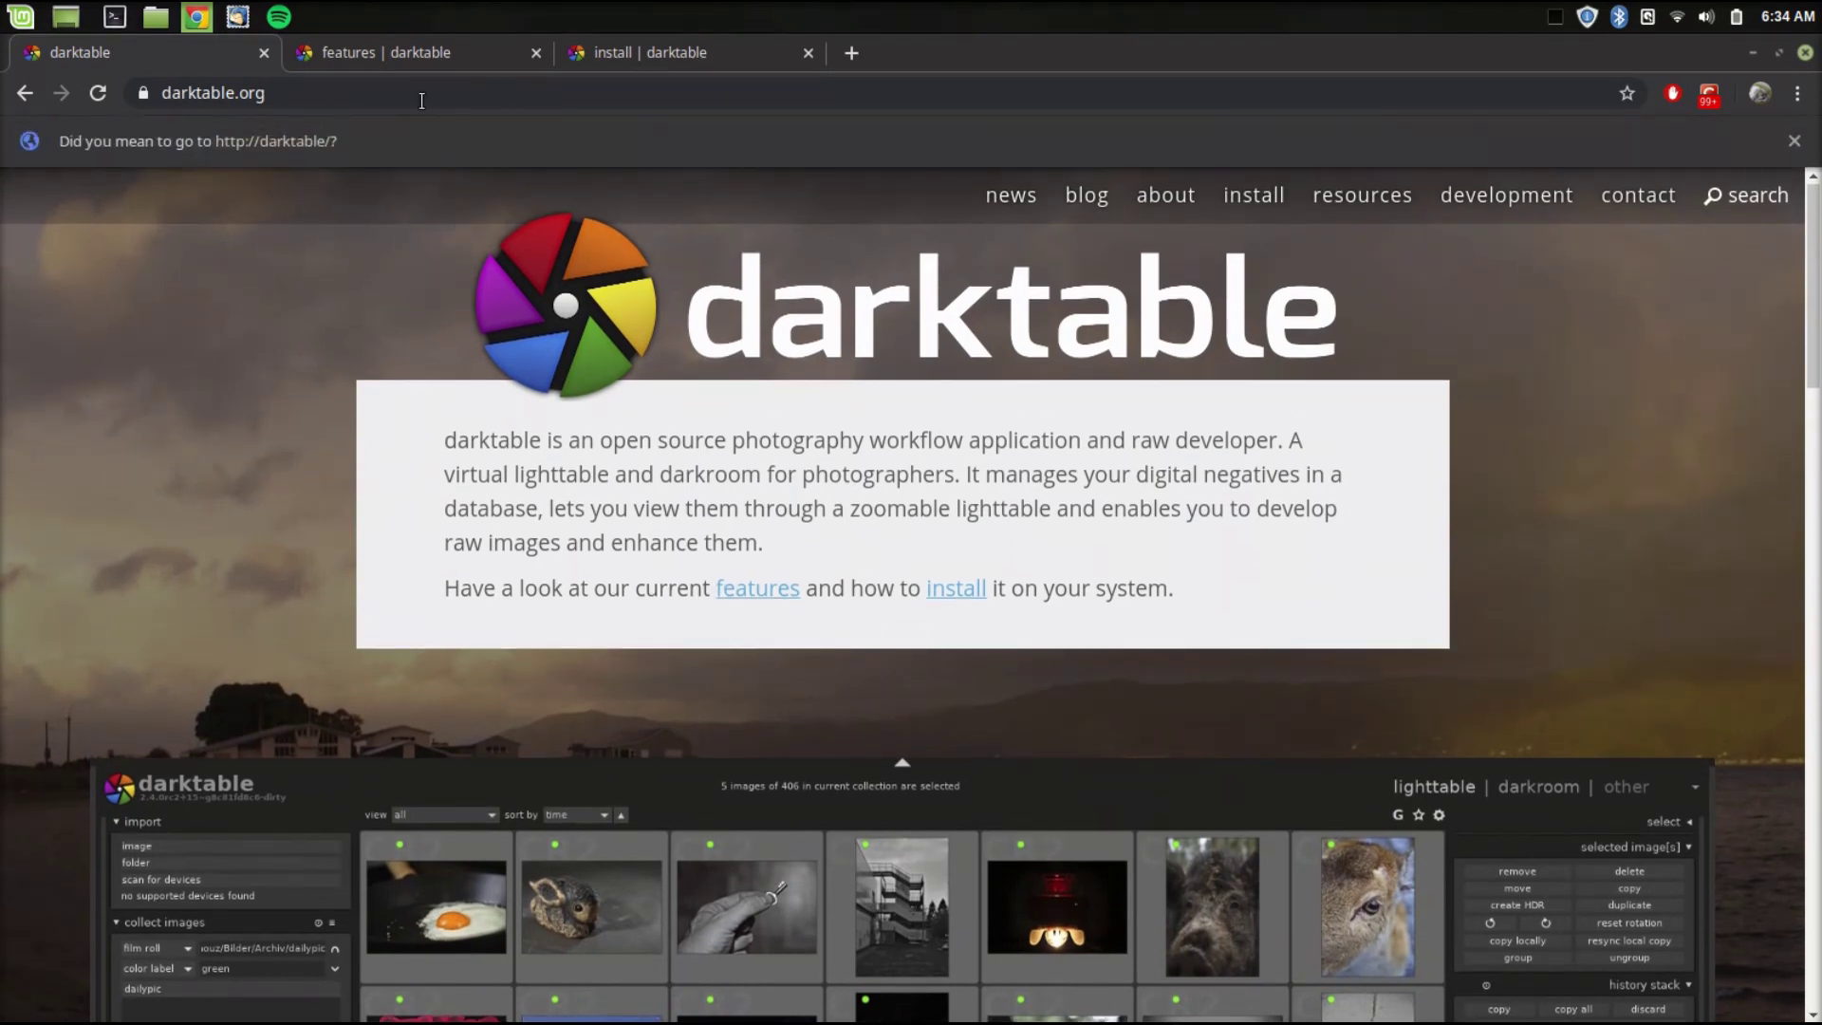
# - Read the darktable features page, then return to the install page
pyautogui.click(409, 53)
pyautogui.scroll(-13, 601, 396)
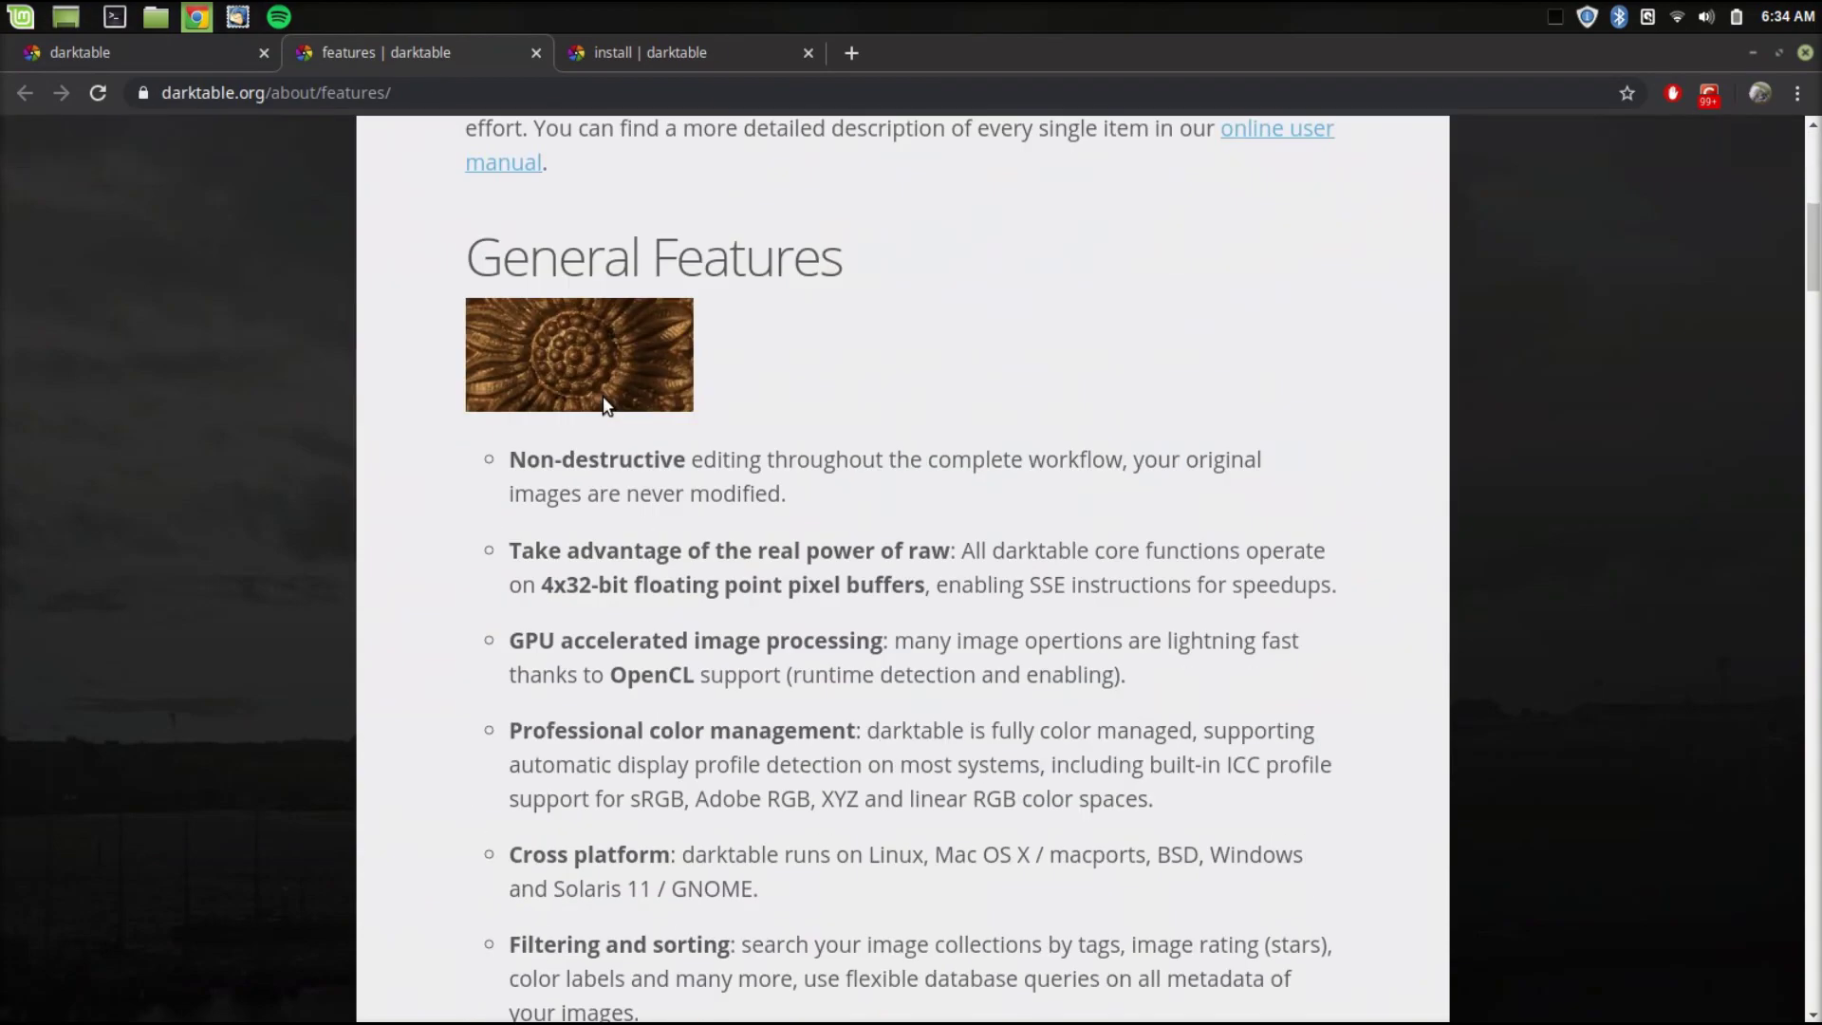
pyautogui.scroll(15, 602, 396)
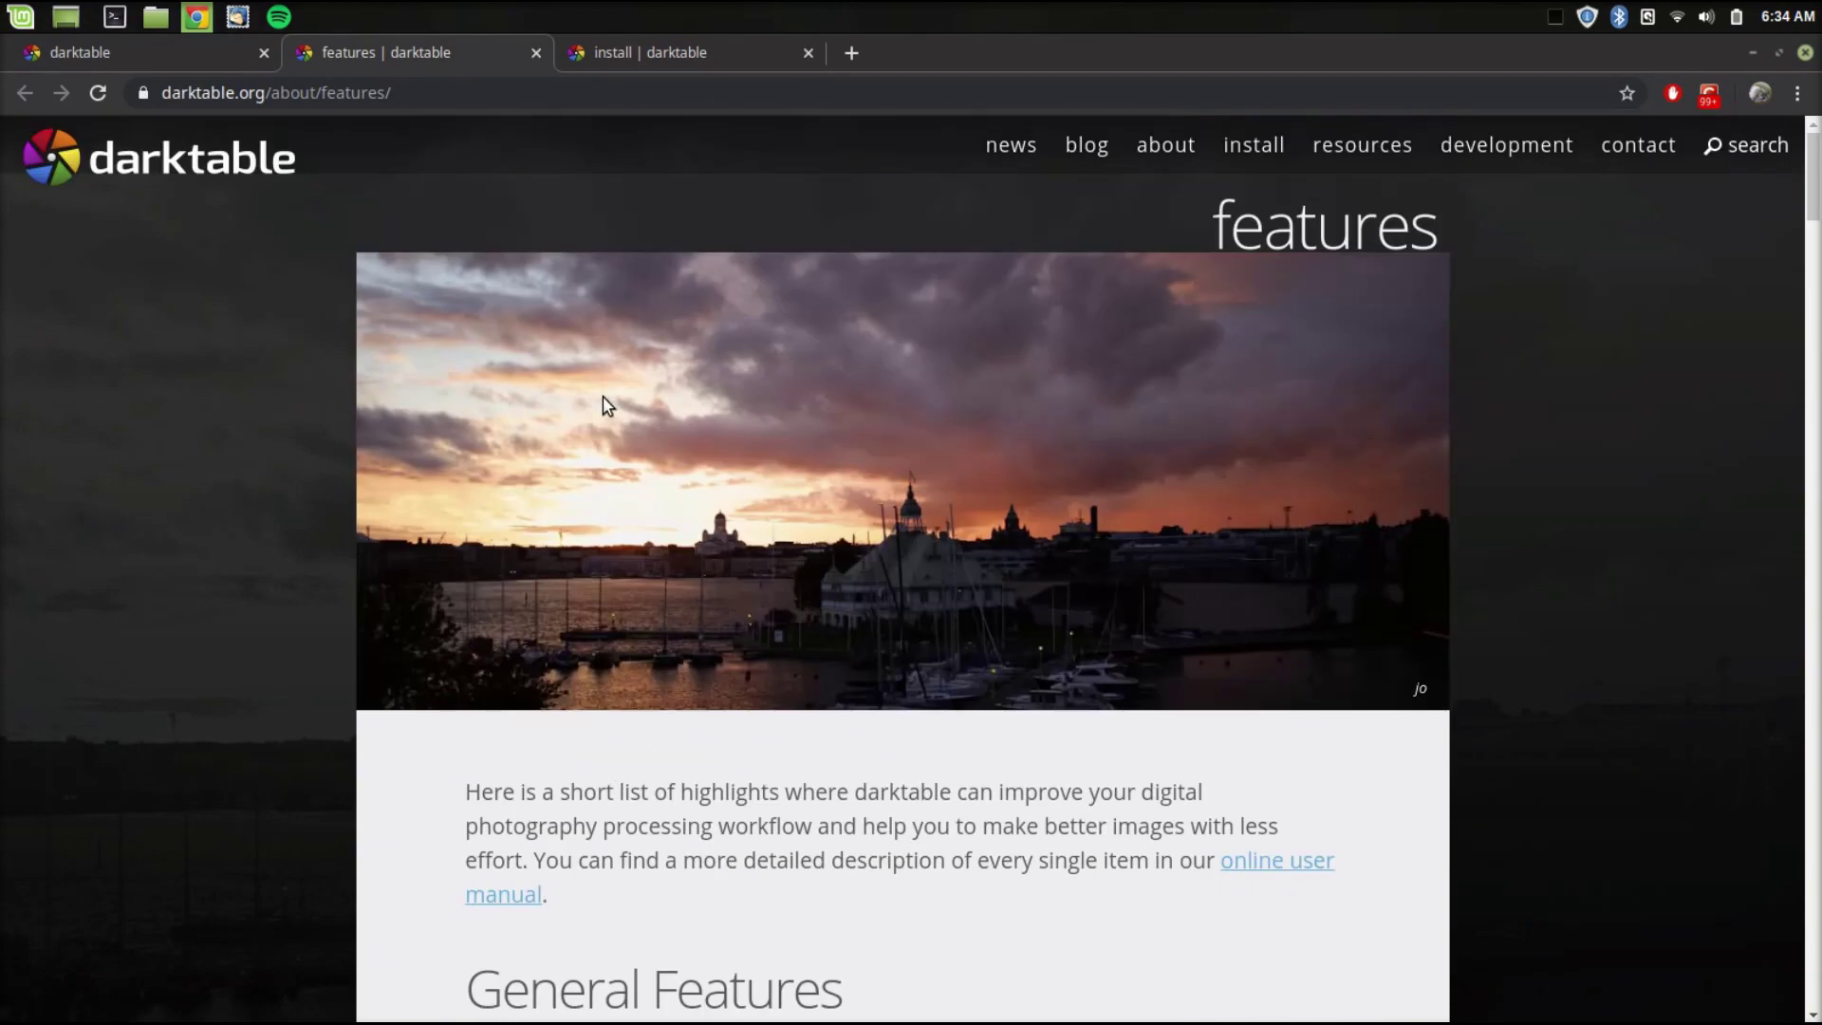
pyautogui.click(626, 59)
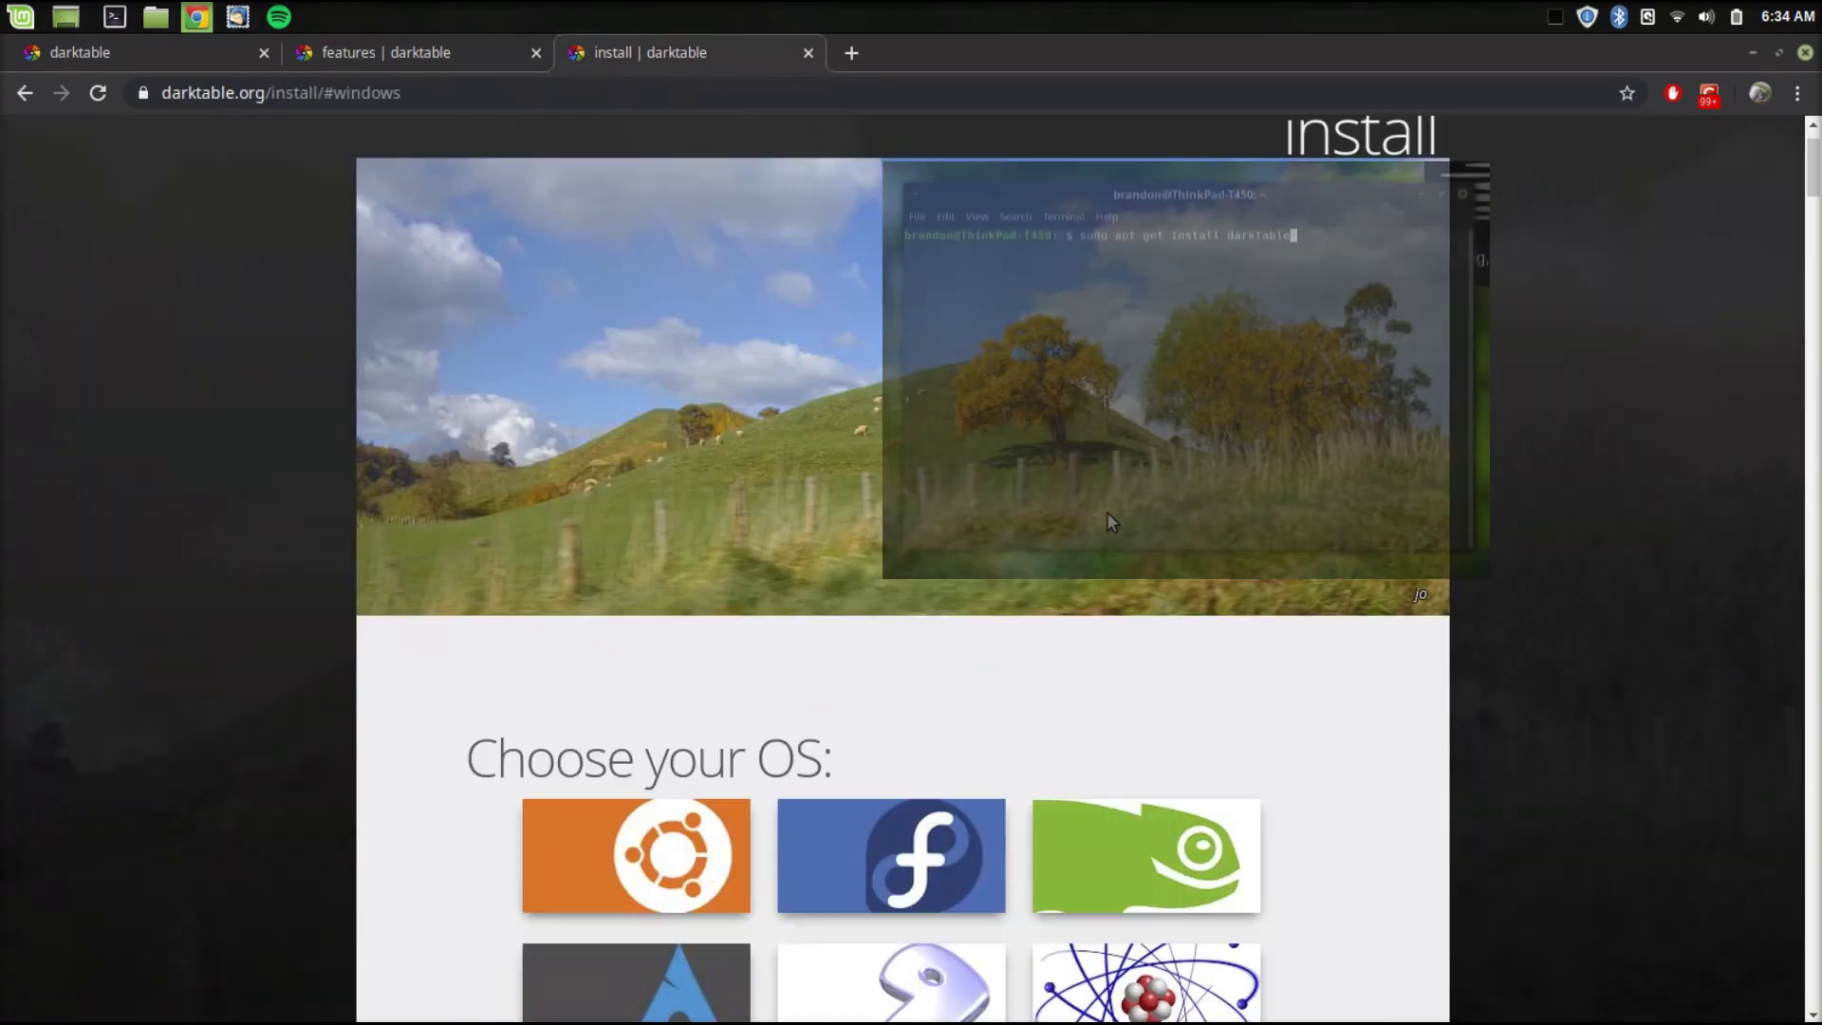
# - Jump to the Microsoft Windows install instructions, then minimise the browser to the desktop
pyautogui.scroll(-6, 1113, 522)
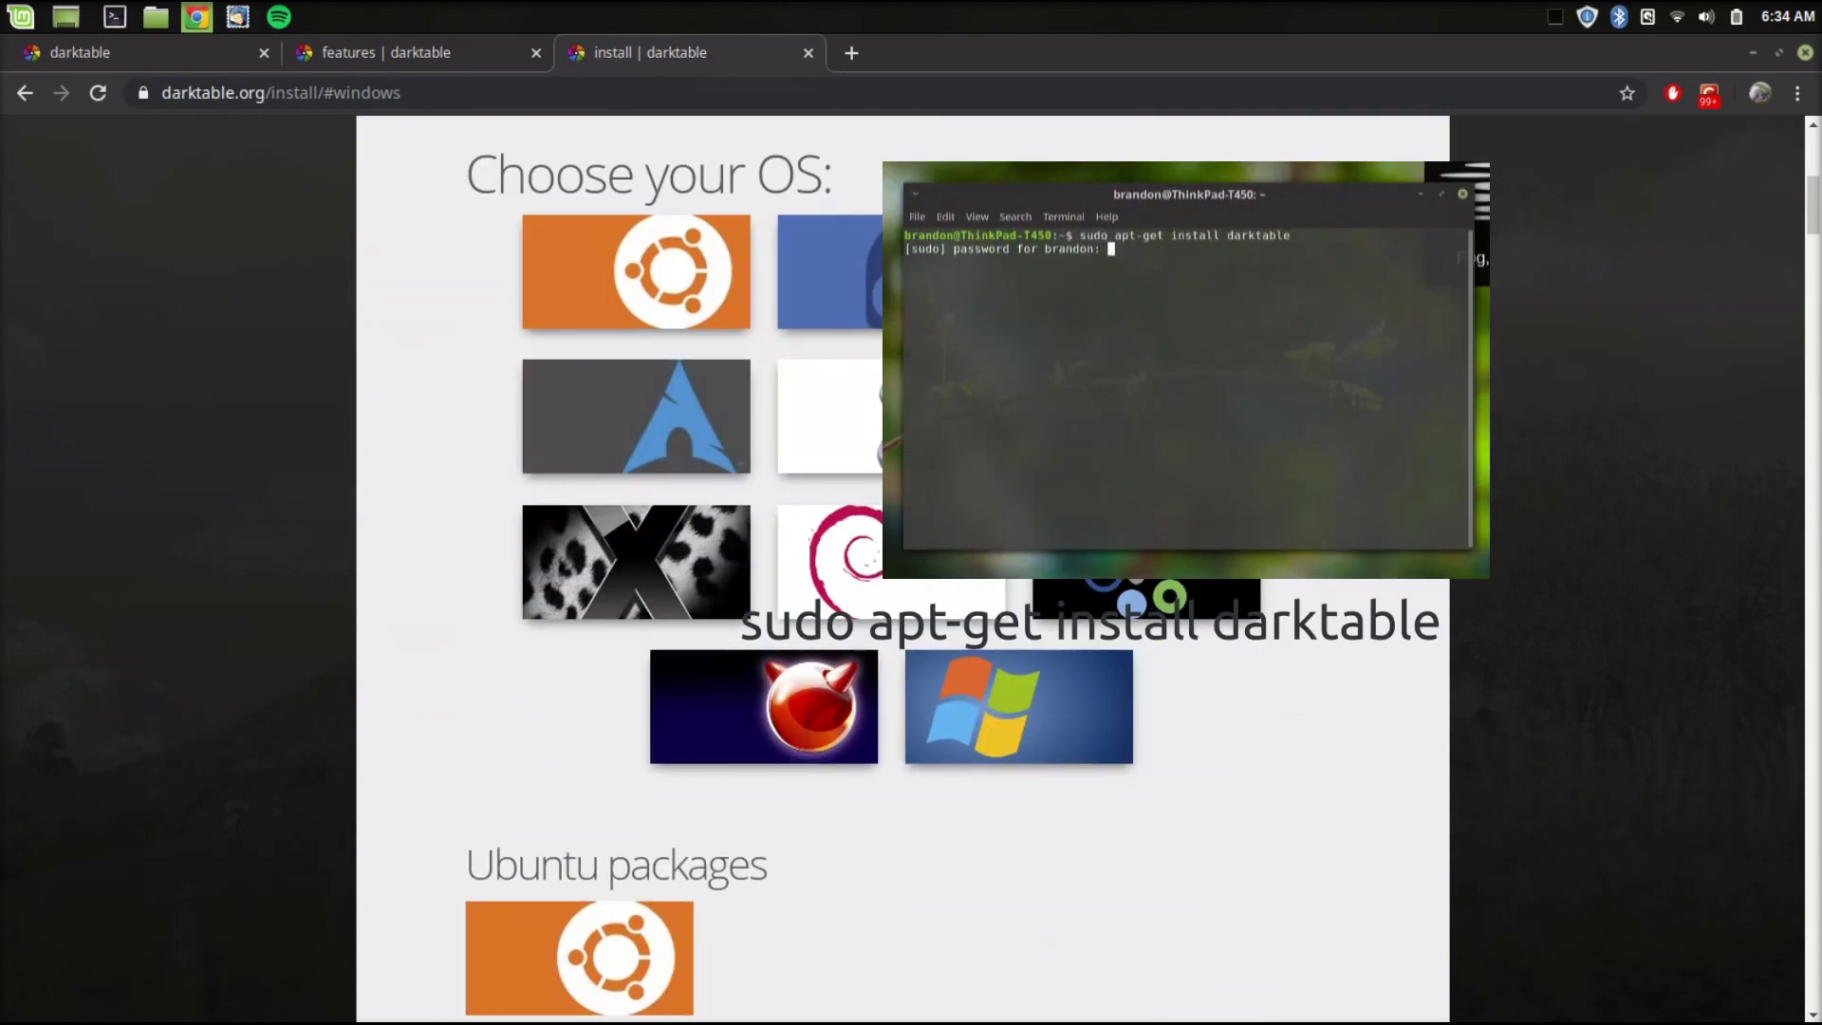
pyautogui.click(1066, 726)
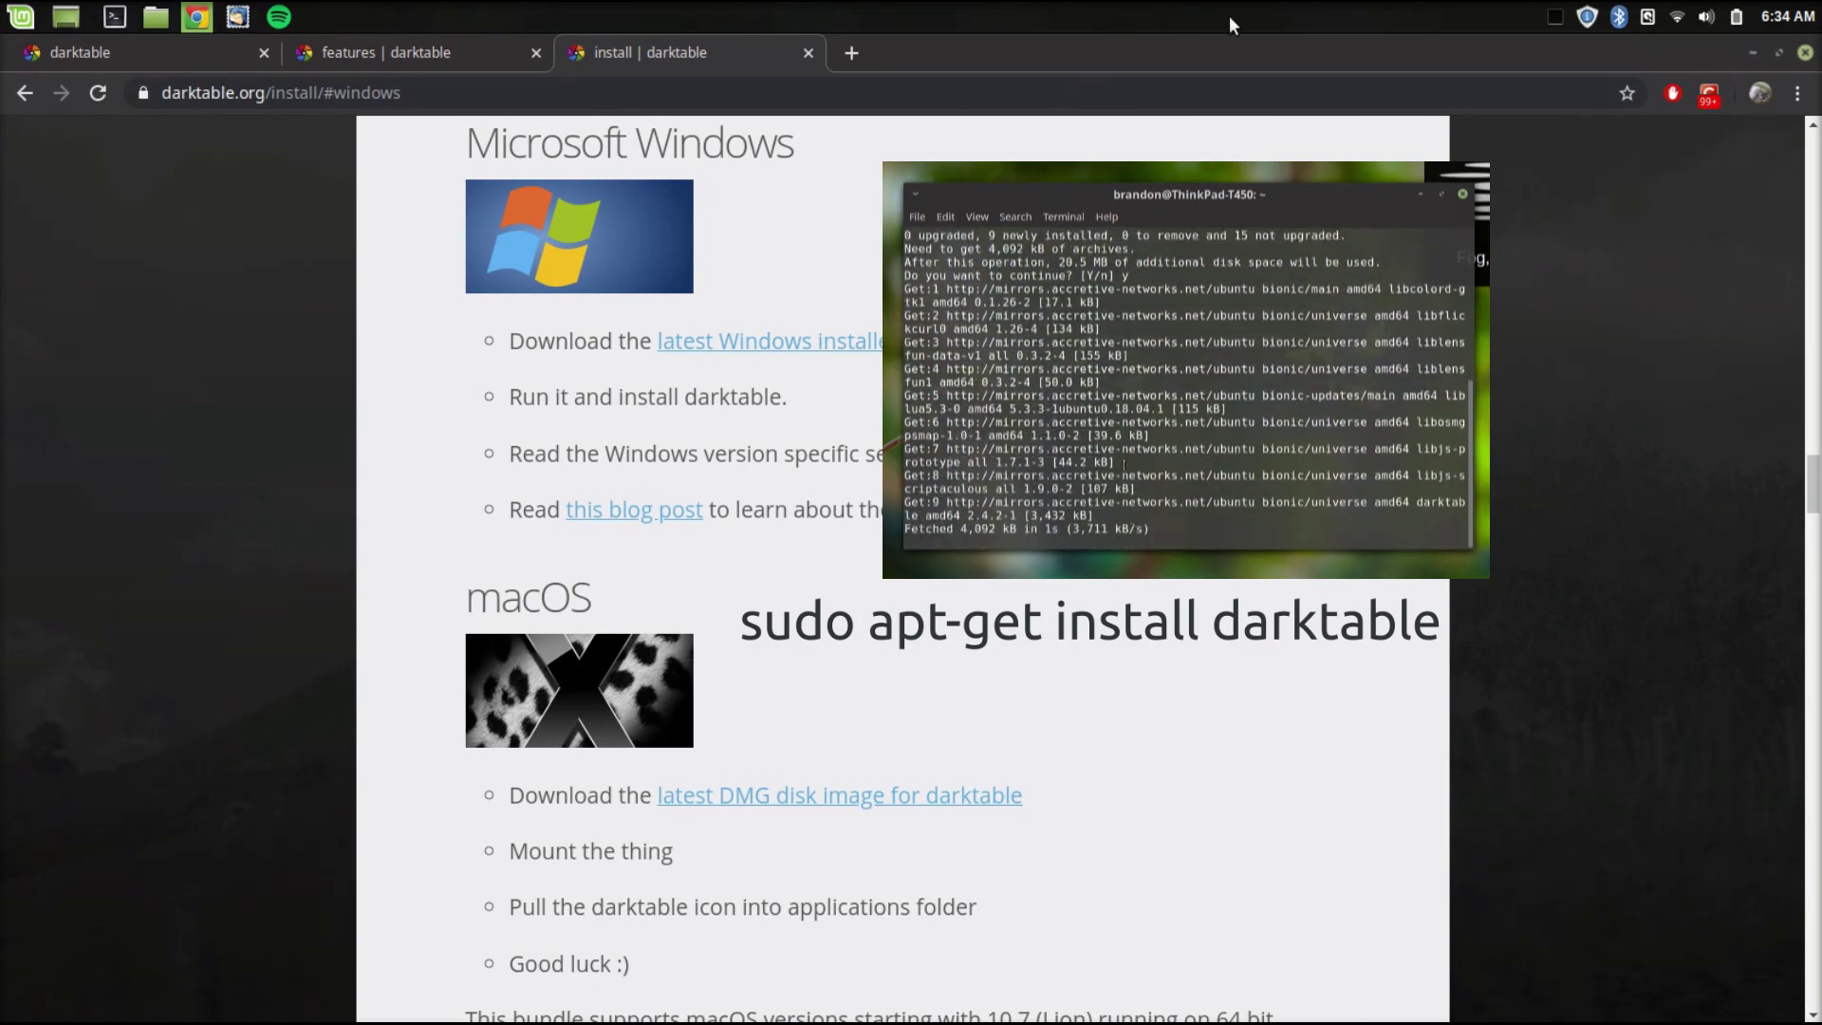
pyautogui.click(1748, 53)
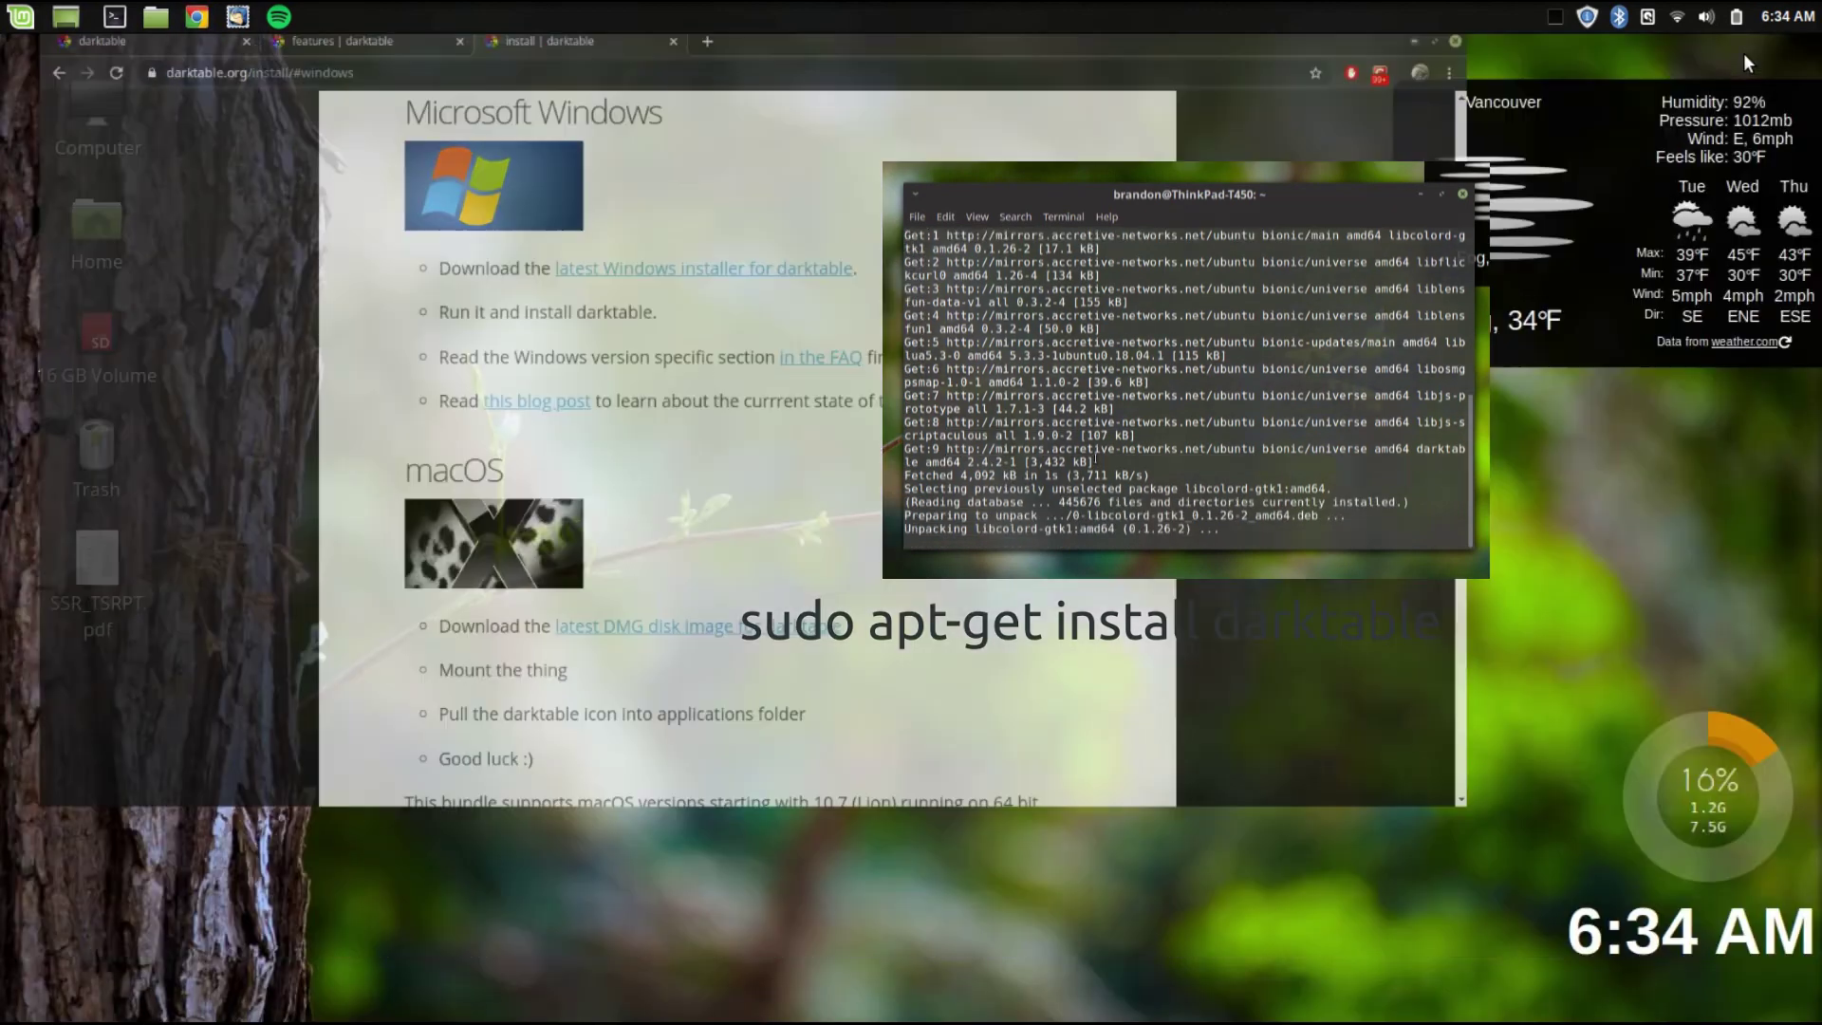
# - Search the application menu for 'dat' to launch darktable
pyautogui.click(20, 27)
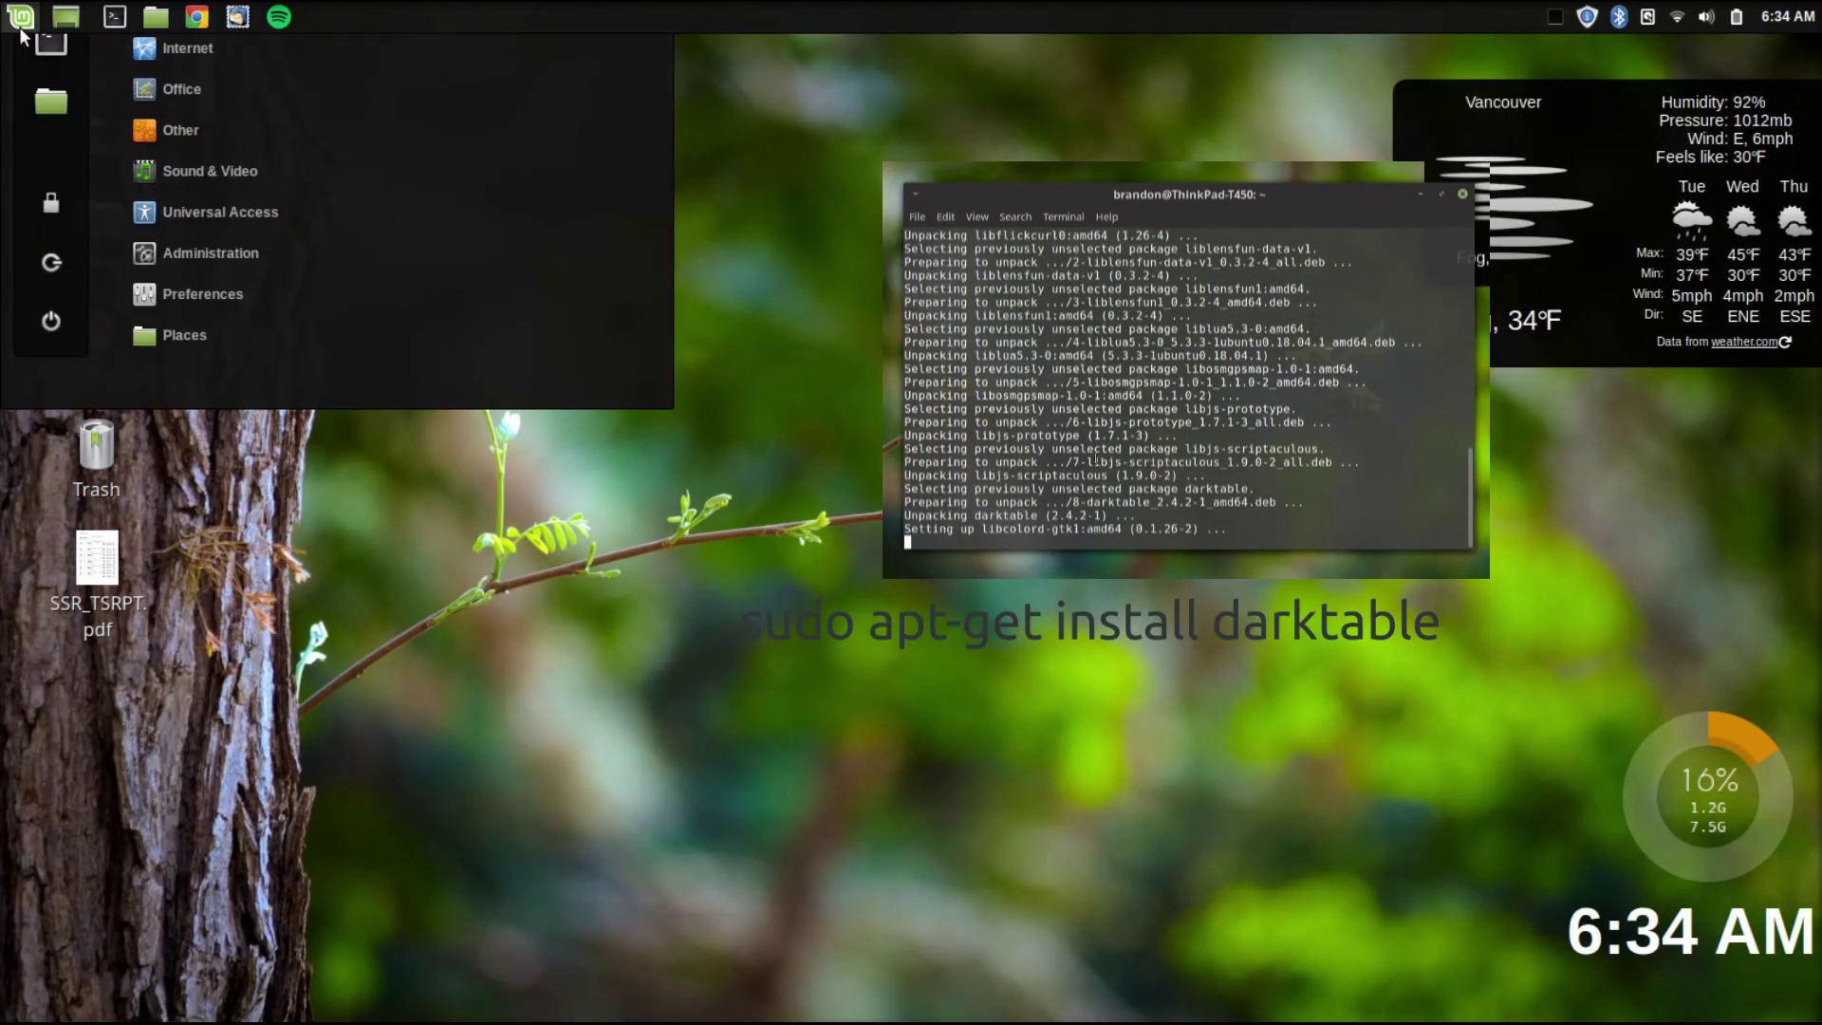
pyautogui.click(20, 27)
pyautogui.click(20, 27)
pyautogui.write('dat')
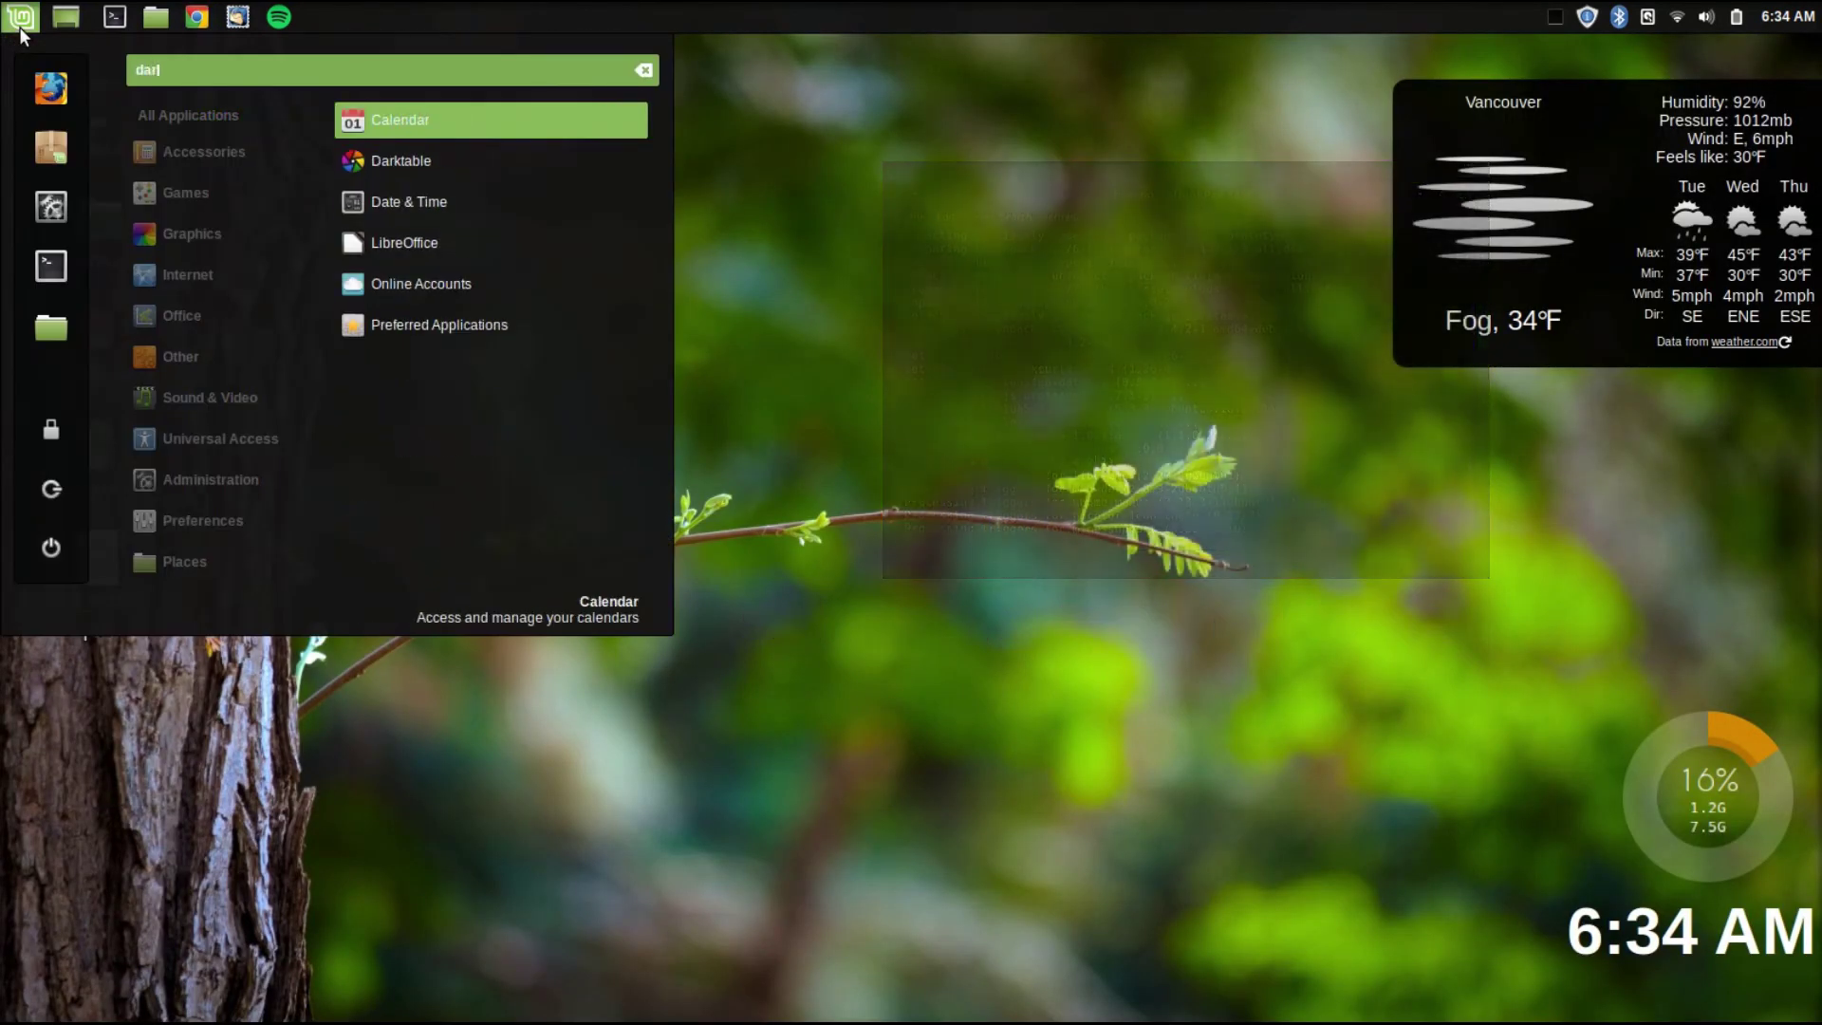
pyautogui.press('Escape')
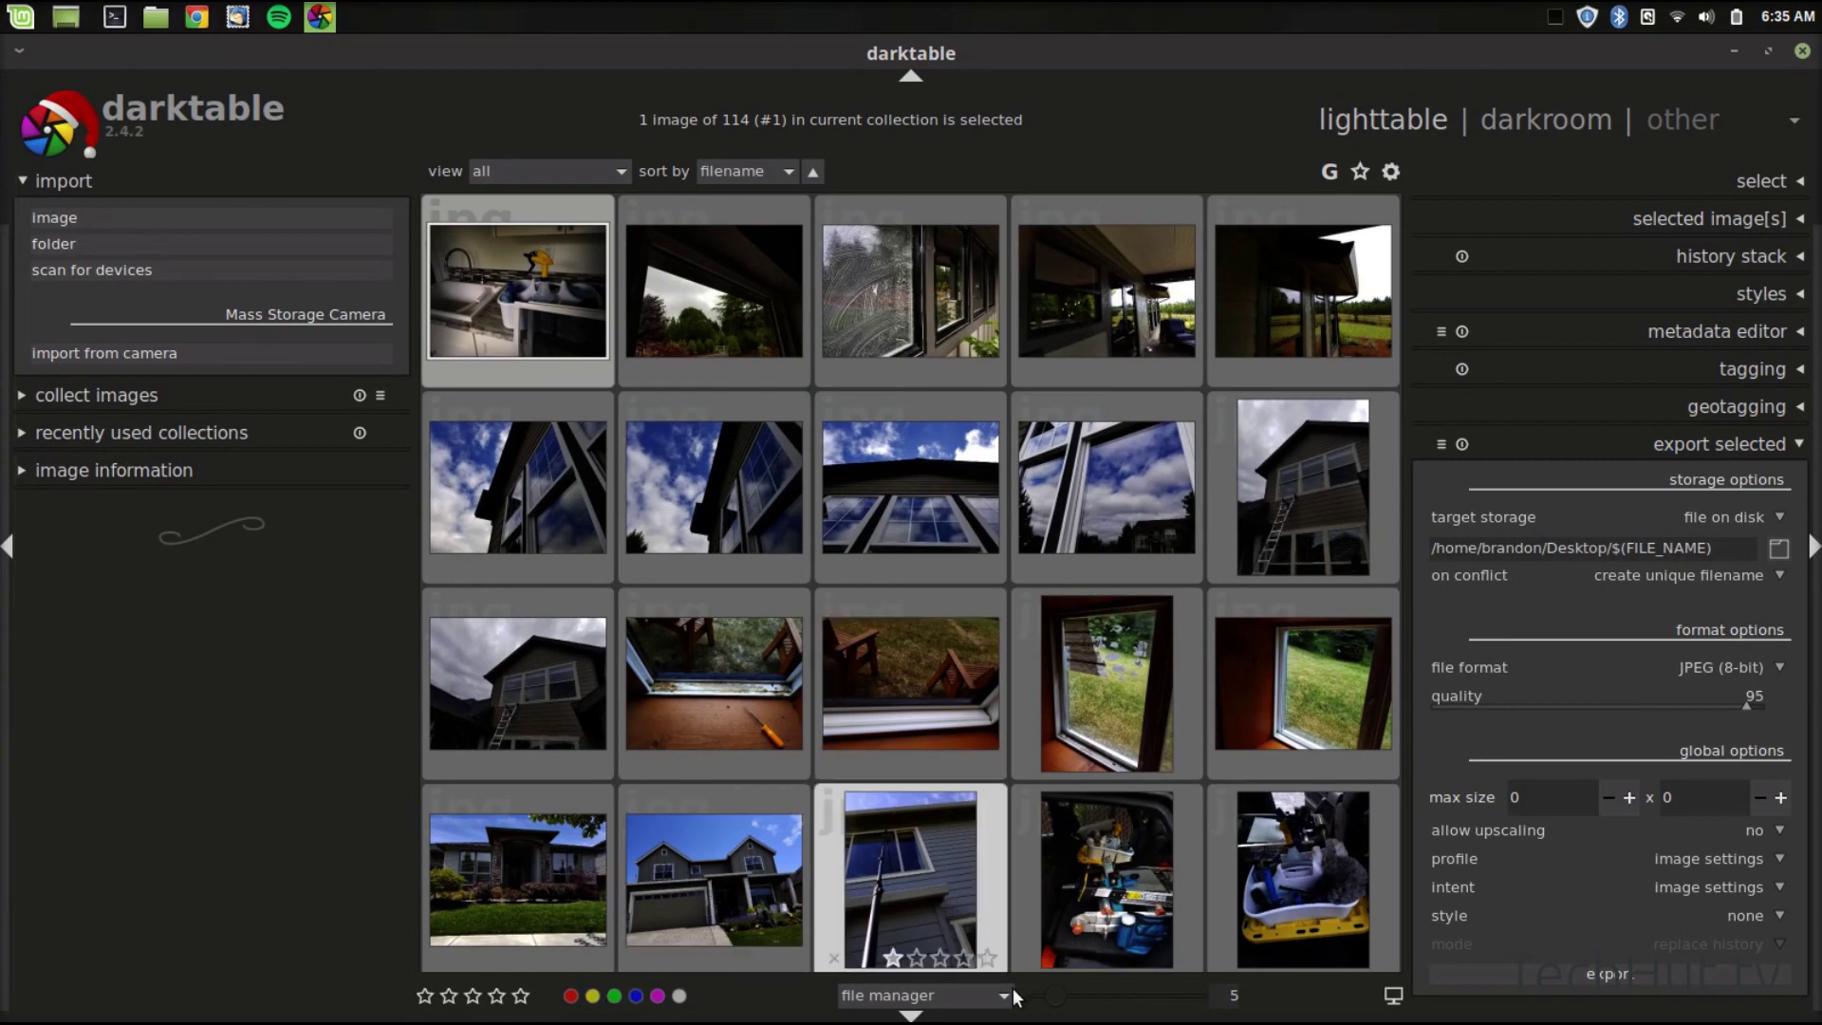
# - Set the lighttable to three thumbnails per row and open the house-window photo in darkroom
pyautogui.scroll(-1, 1048, 1006)
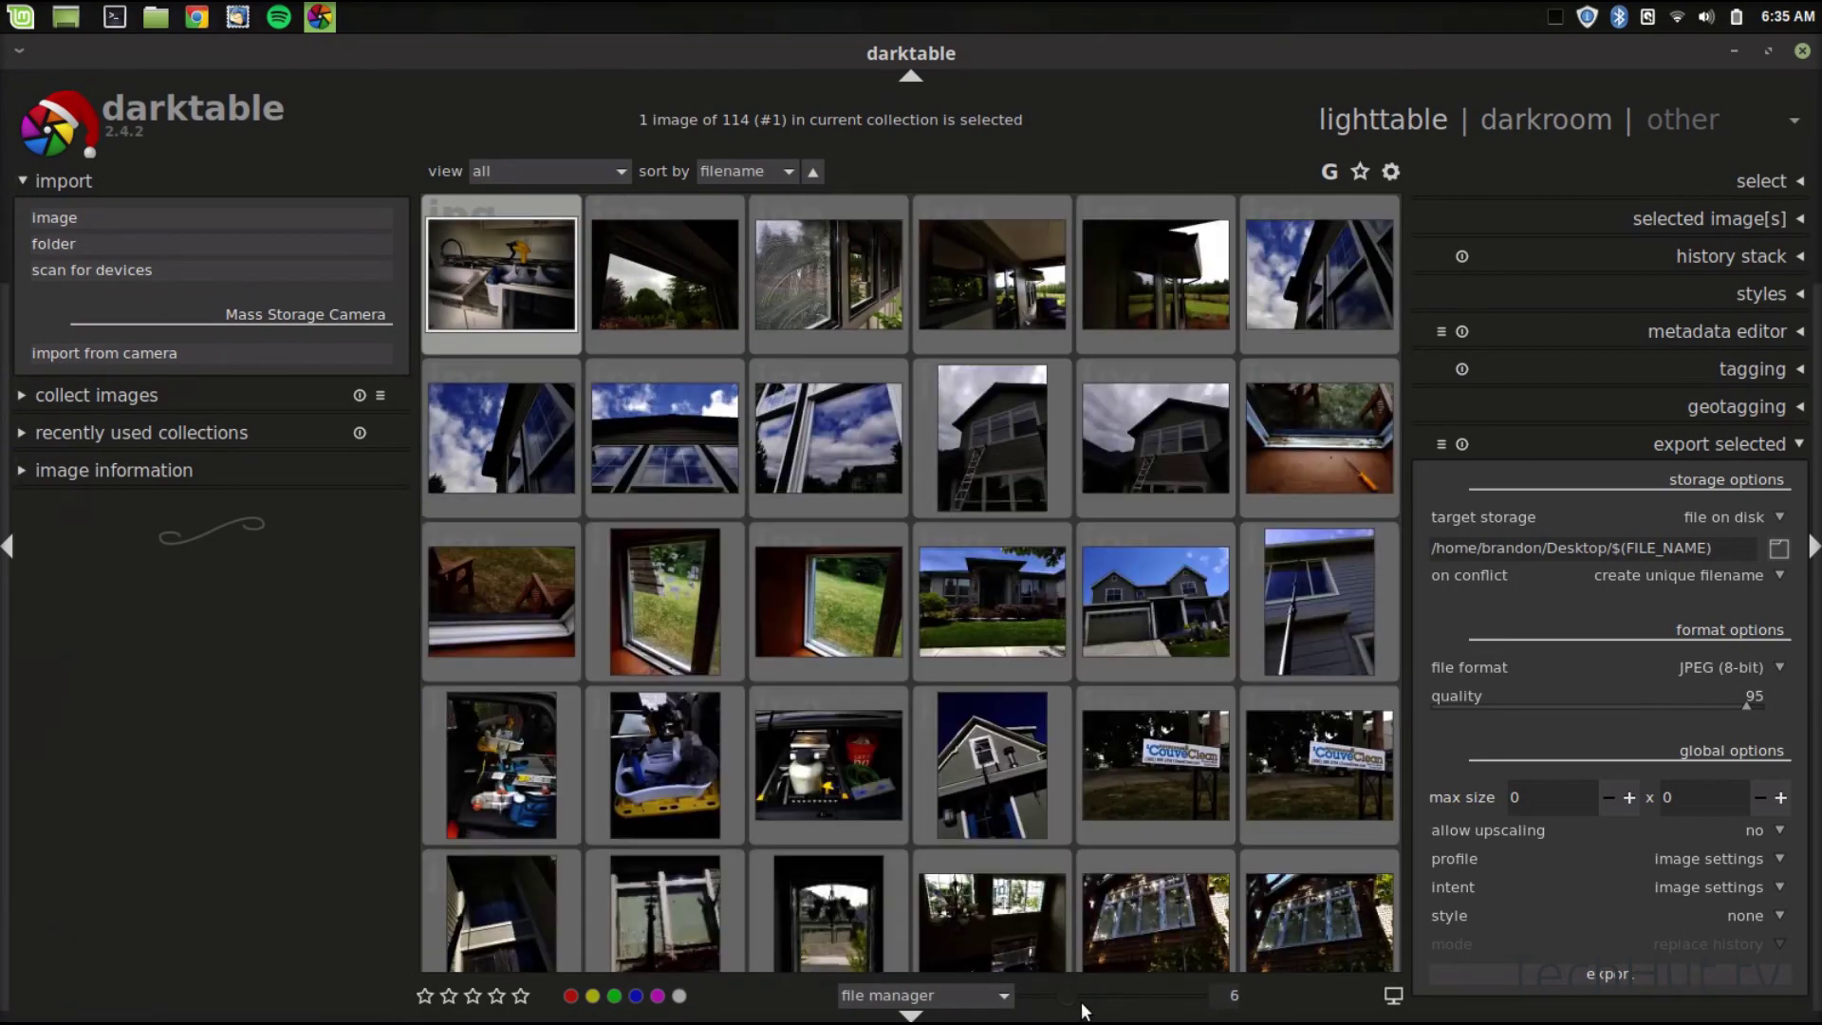
pyautogui.scroll(-1, 1044, 1004)
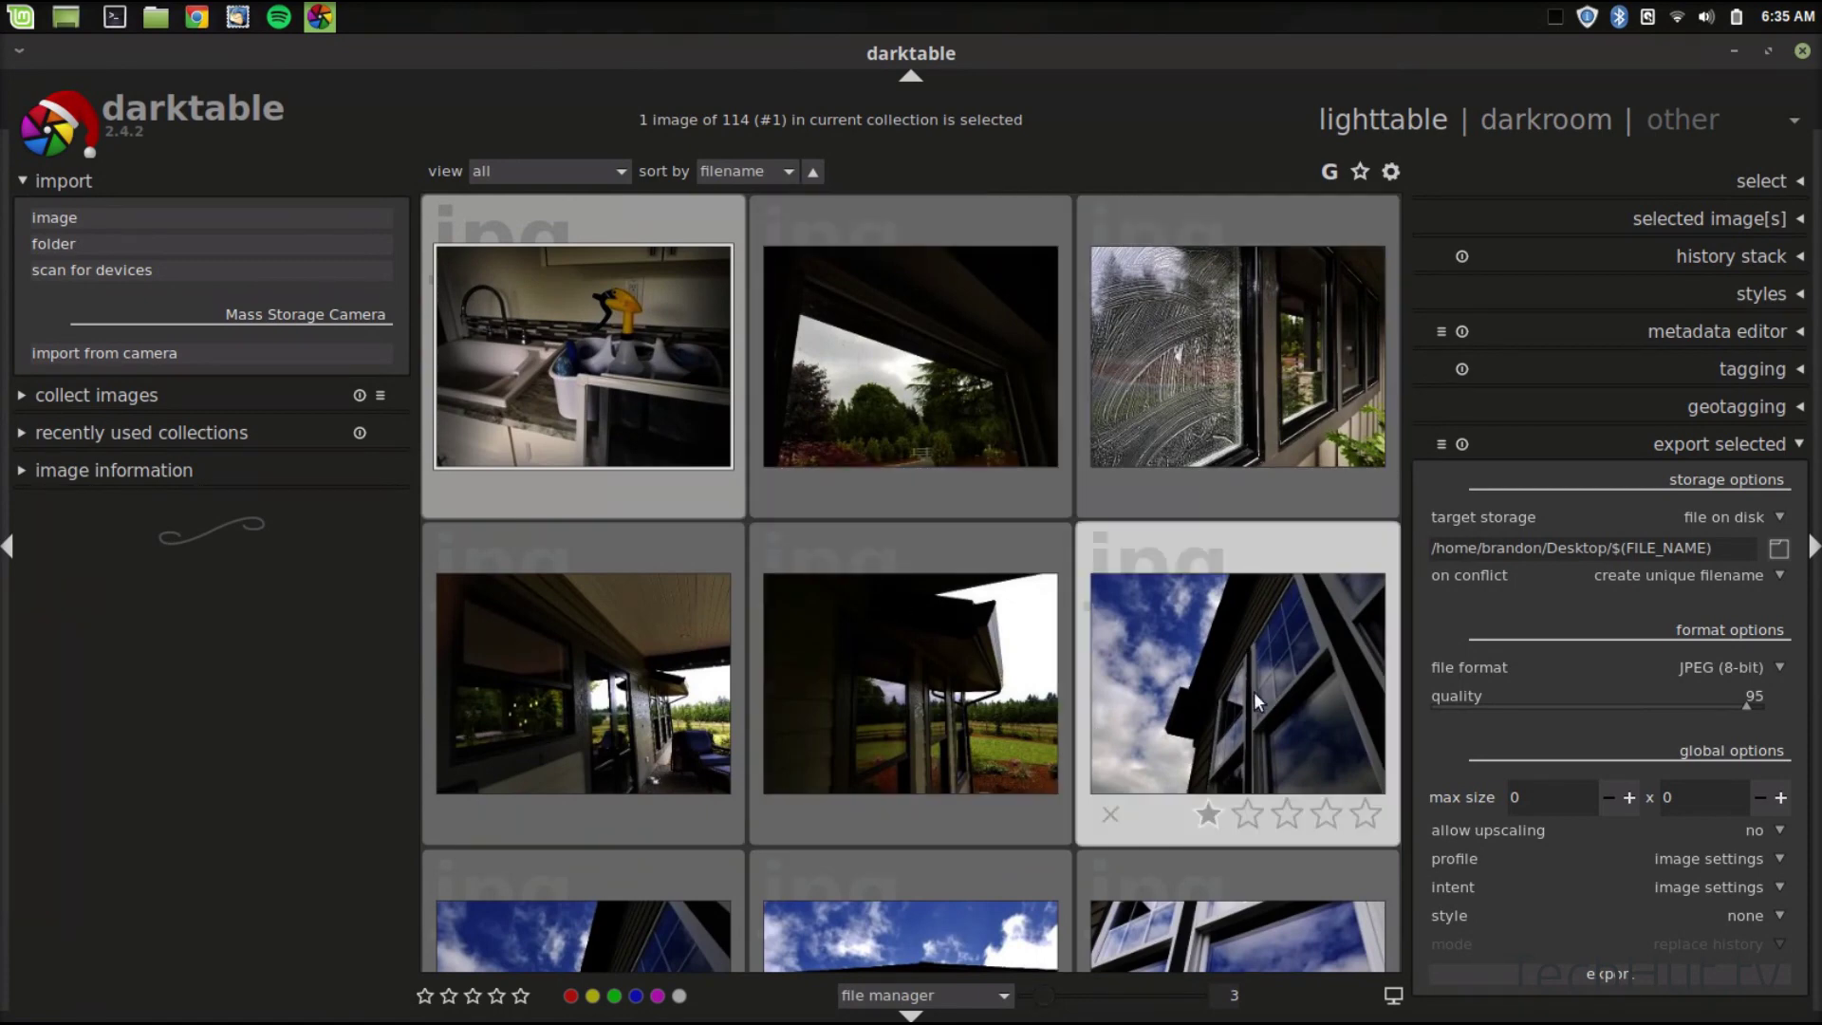
pyautogui.click(1272, 725)
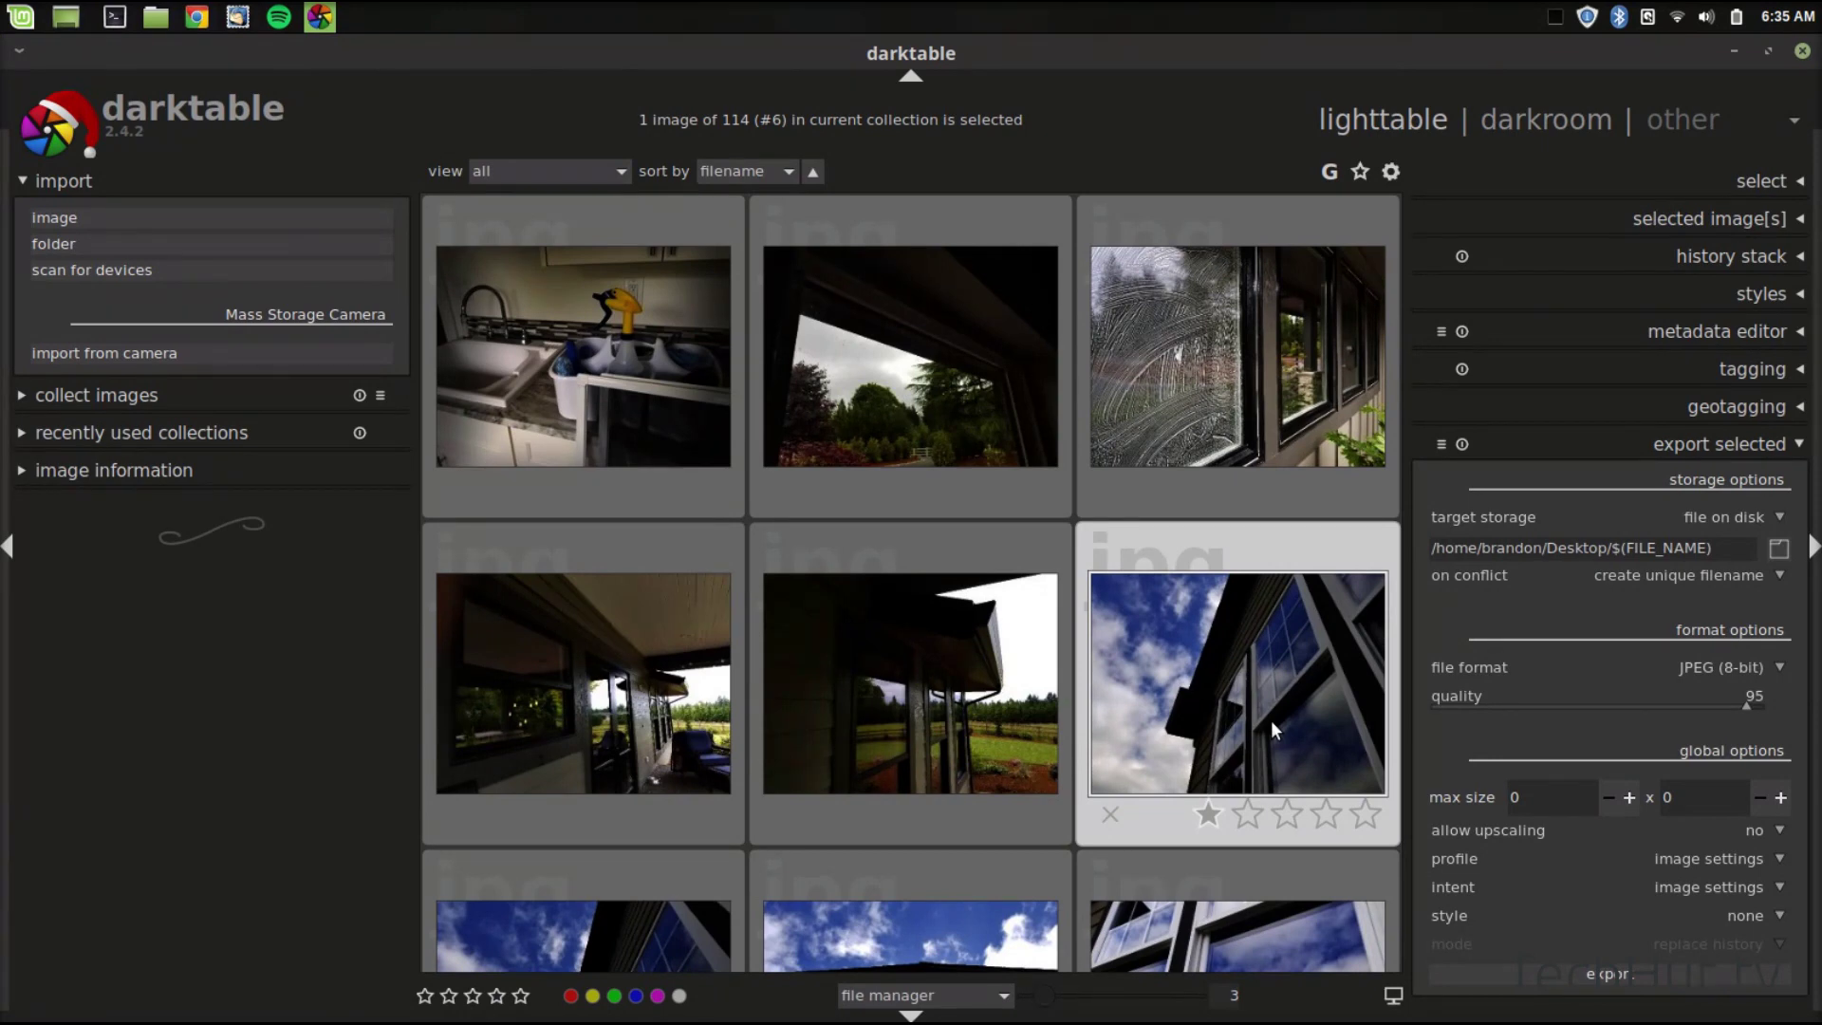
pyautogui.doubleClick(1271, 720)
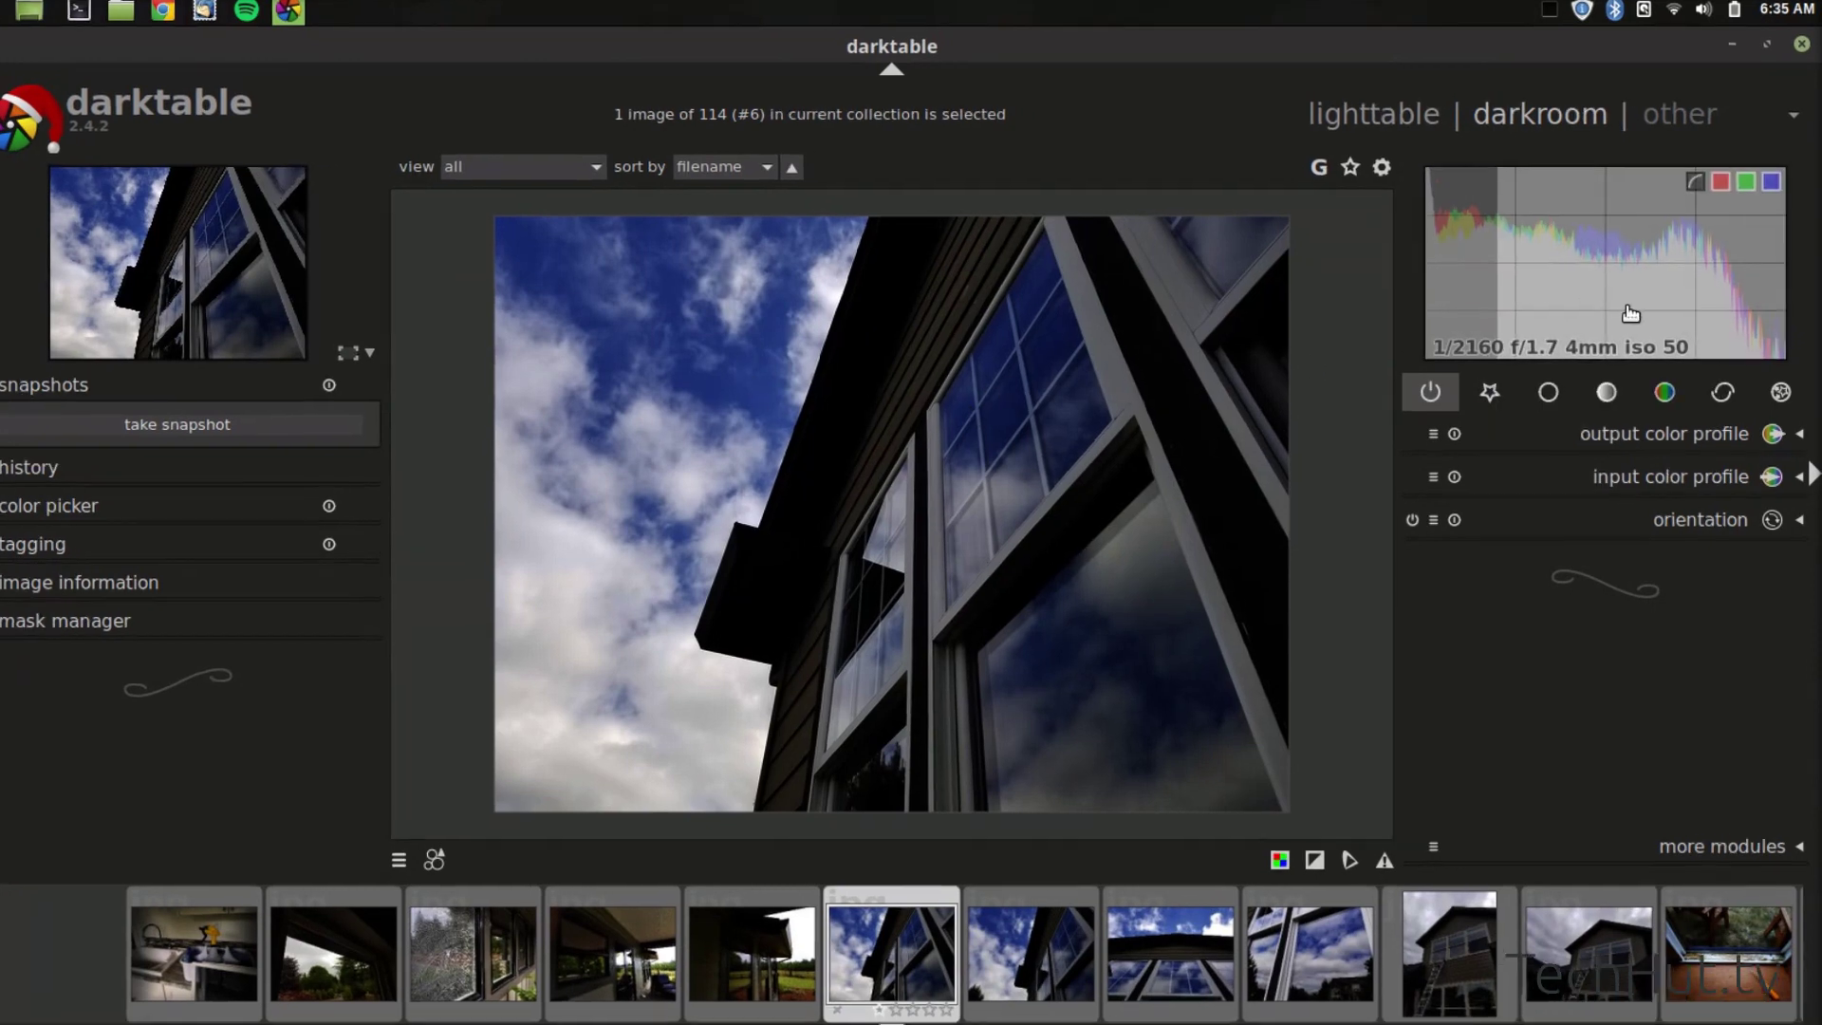
# - Brighten the house-window photo by raising its exposure on the histogram in two adjustments
pyautogui.moveTo(1634, 309); pyautogui.dragTo(1668, 301)
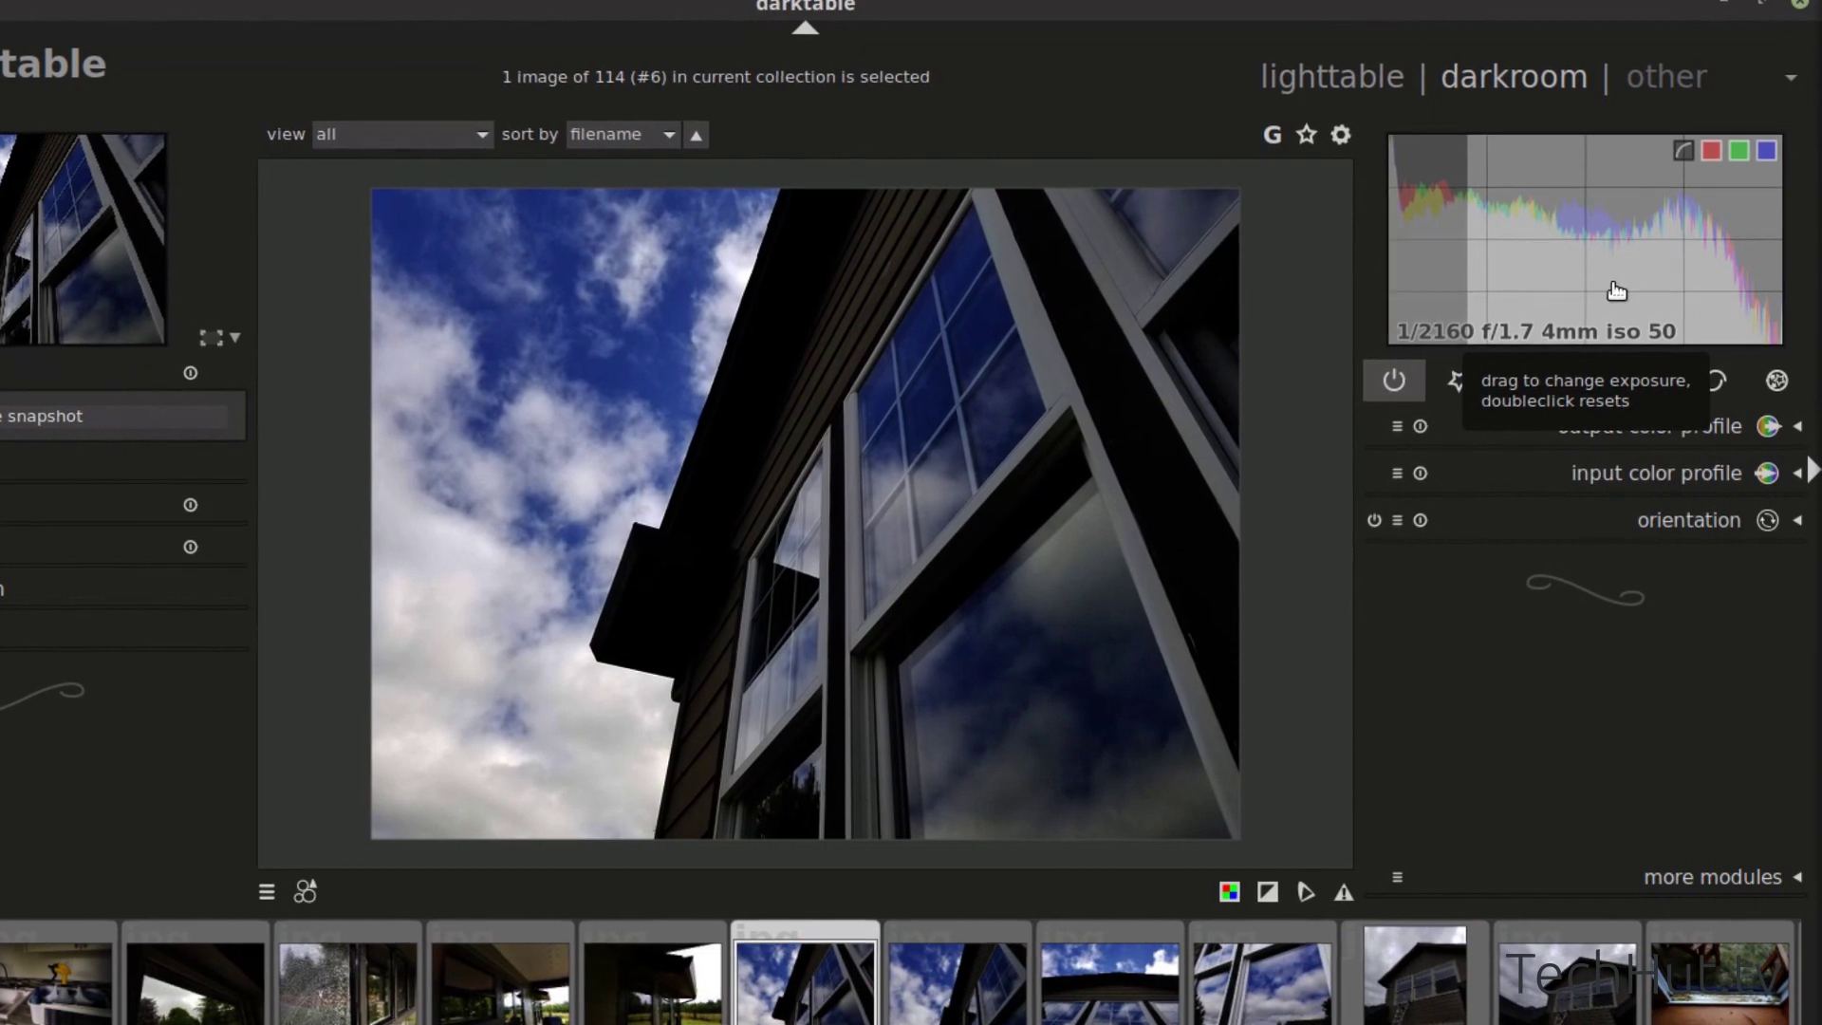
pyautogui.moveTo(1616, 289); pyautogui.dragTo(1614, 283)
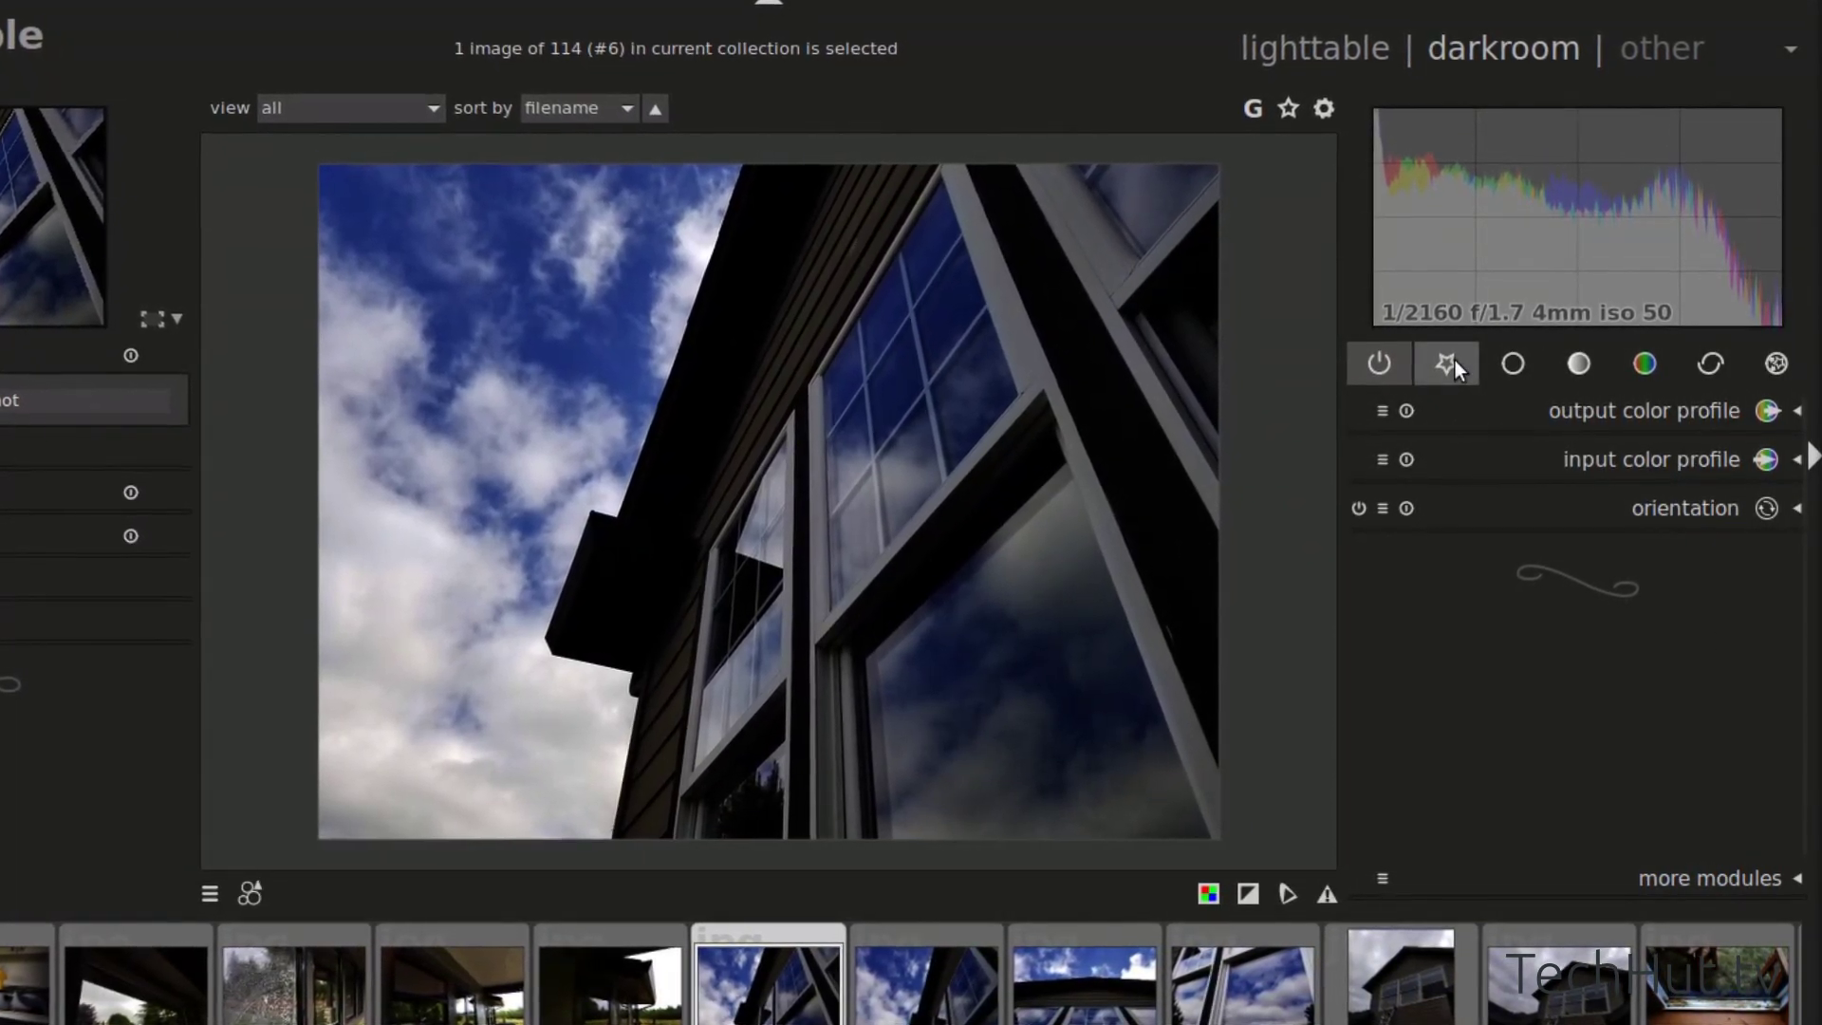
# - In shadows and highlights, lift shadows from 50 to 71.60 with highlights at -50
pyautogui.click(1494, 366)
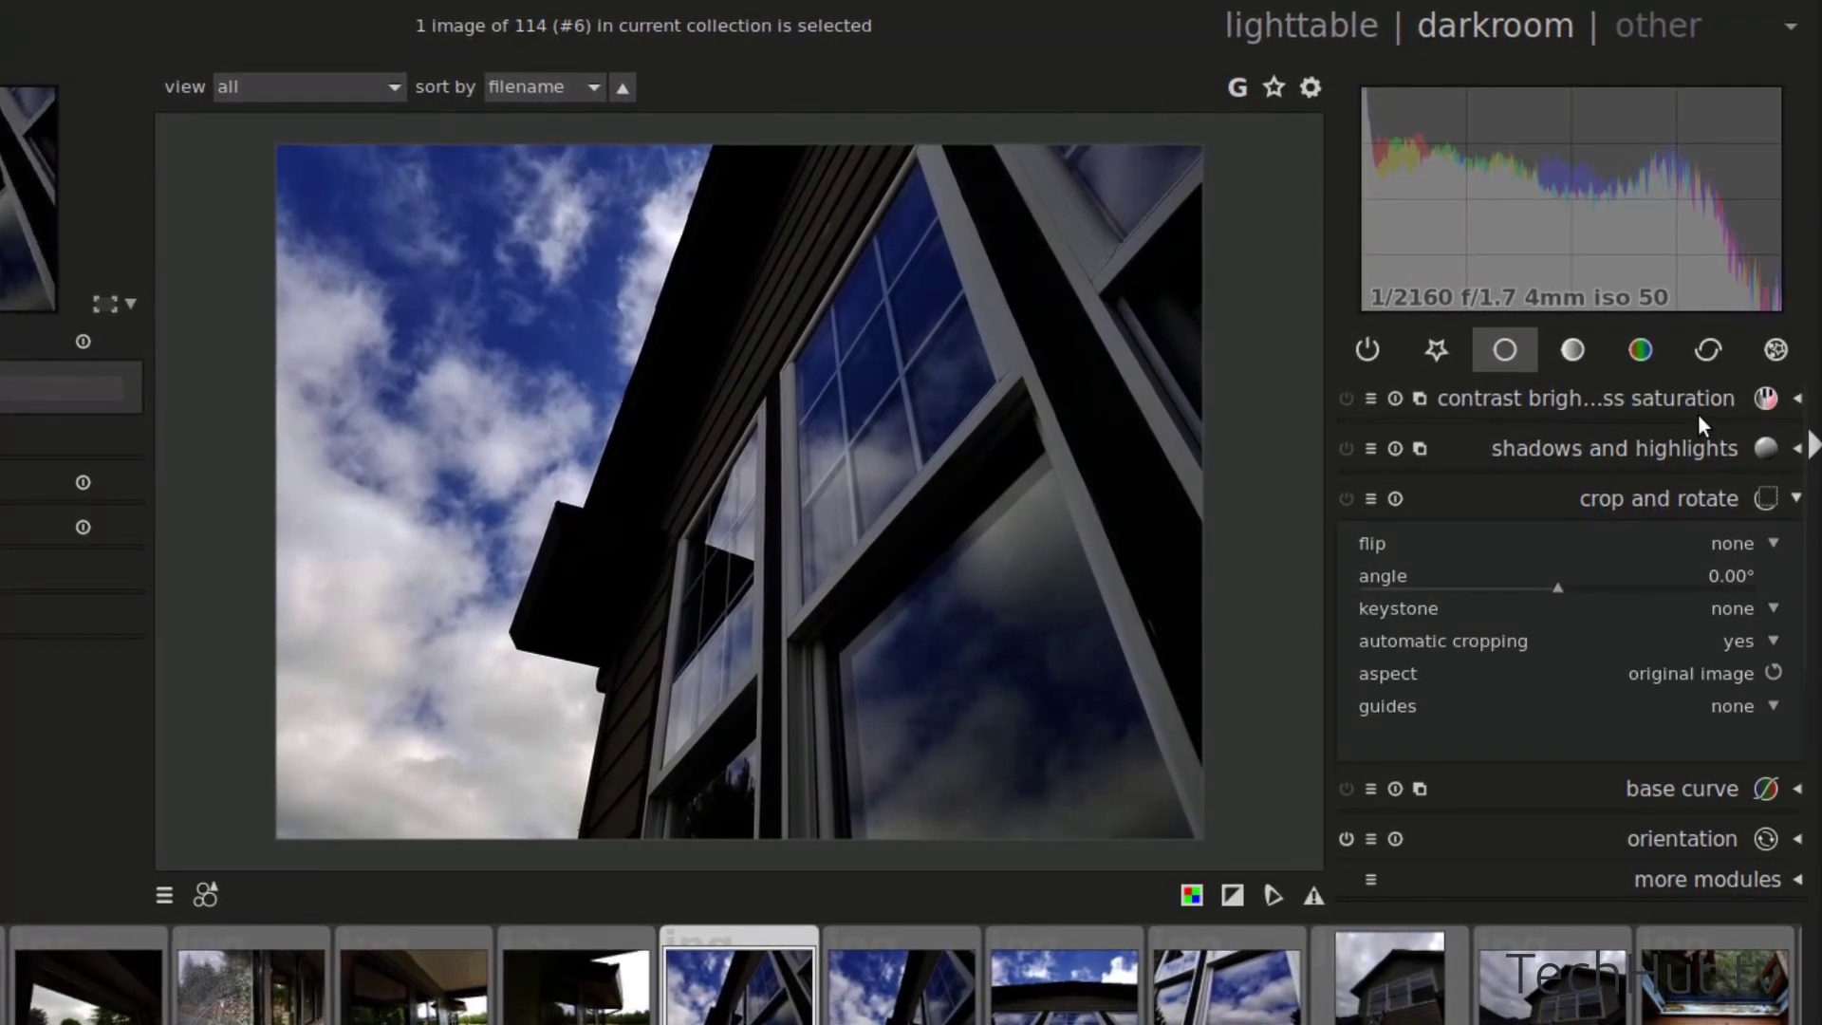
pyautogui.click(1788, 451)
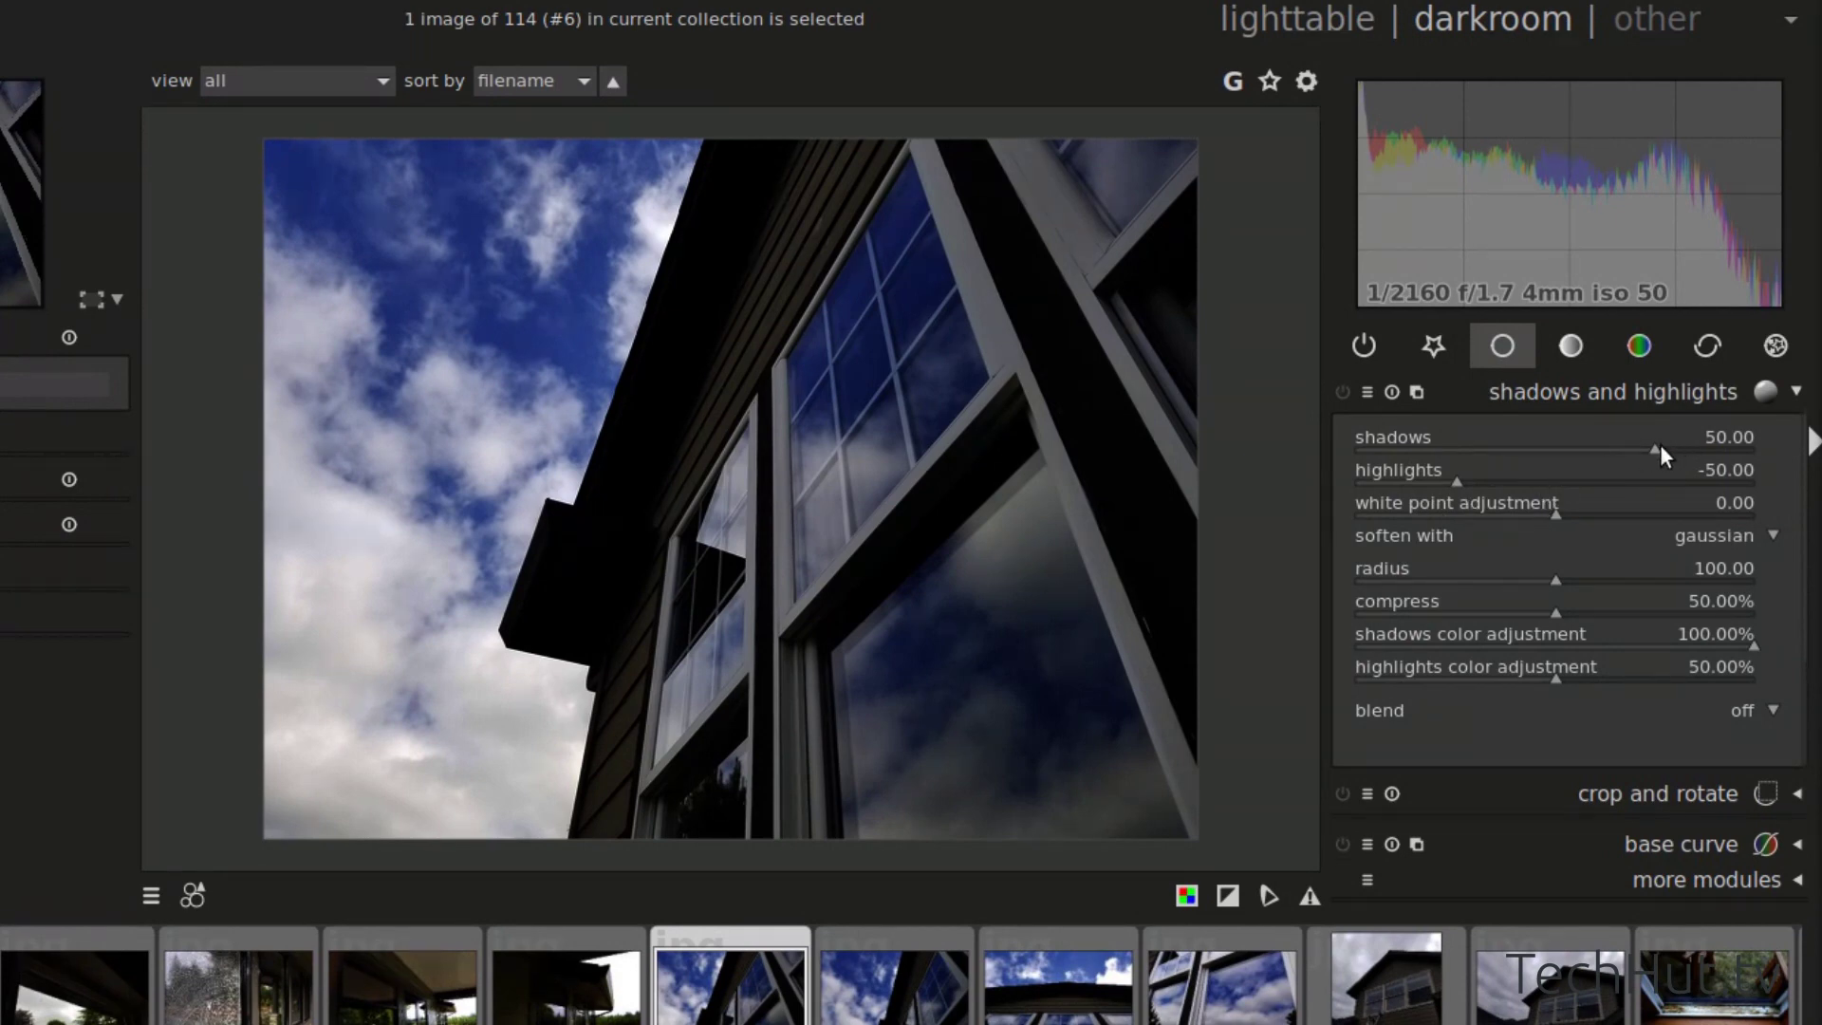
pyautogui.moveTo(1660, 444); pyautogui.dragTo(1689, 447)
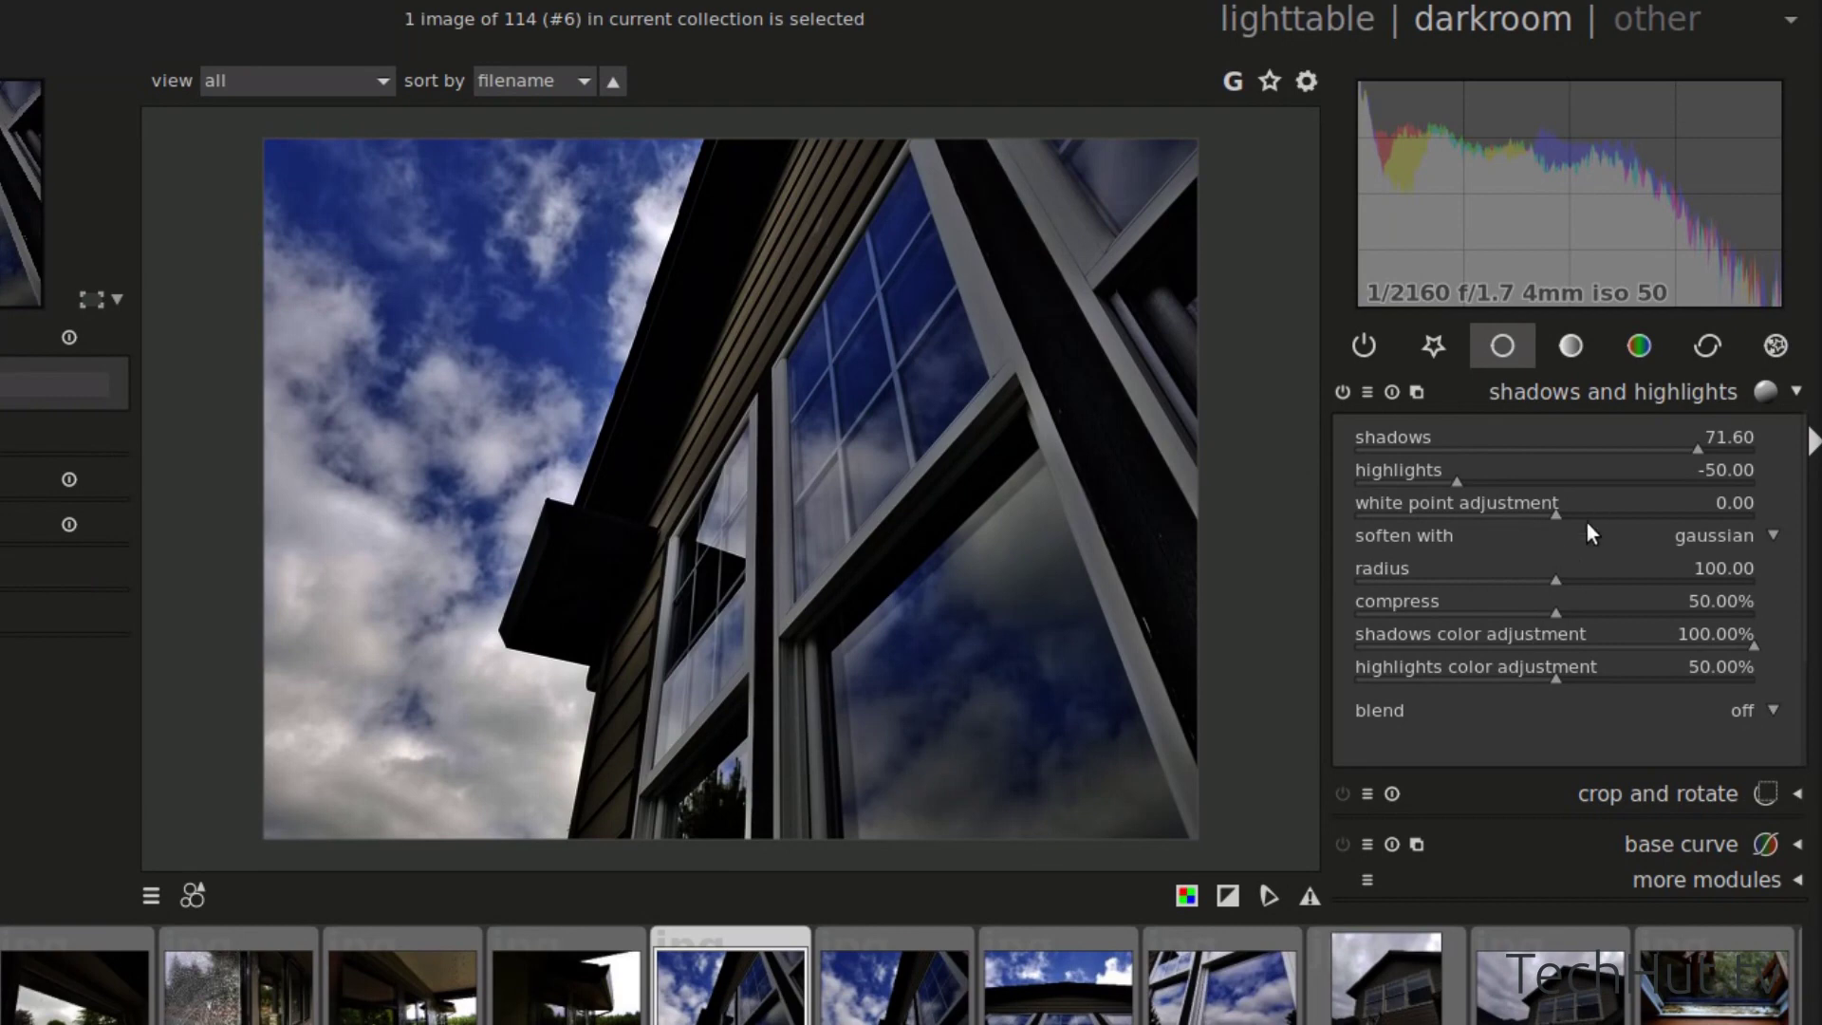
pyautogui.click(1638, 343)
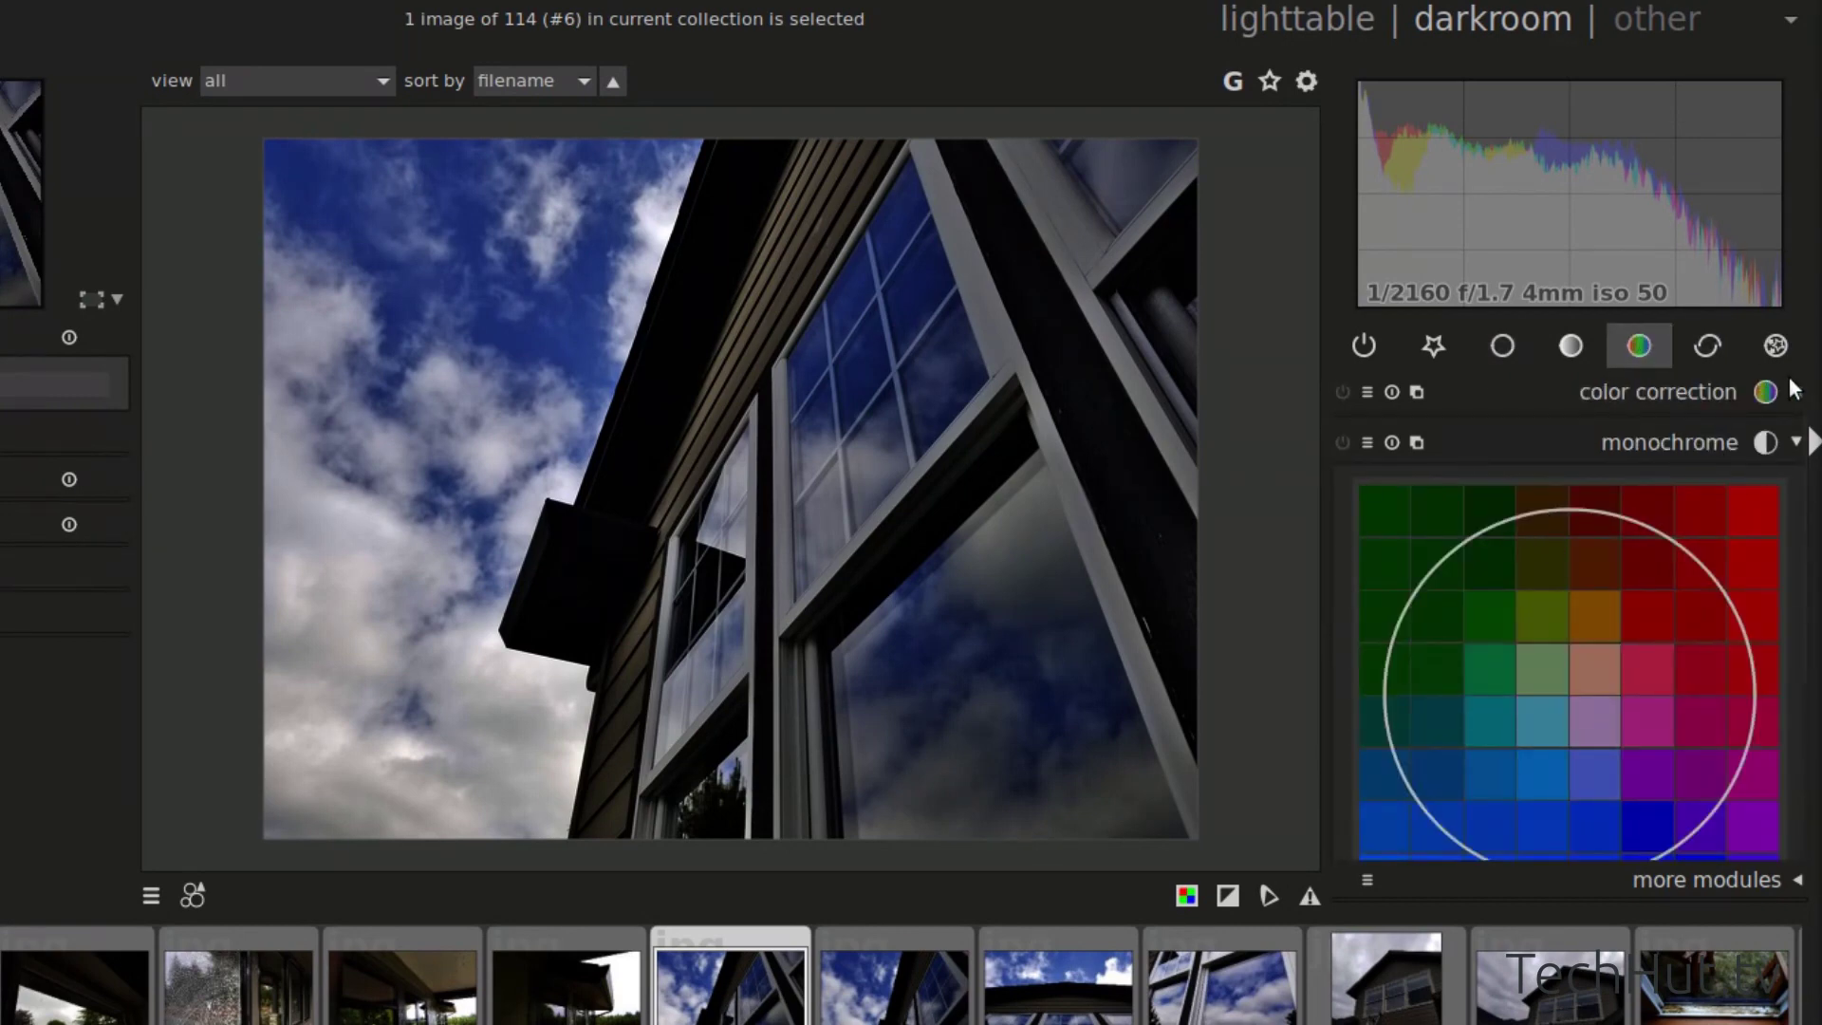
# - Shift the color correction split-tone handle toward blue, then collapse the module
pyautogui.click(1752, 402)
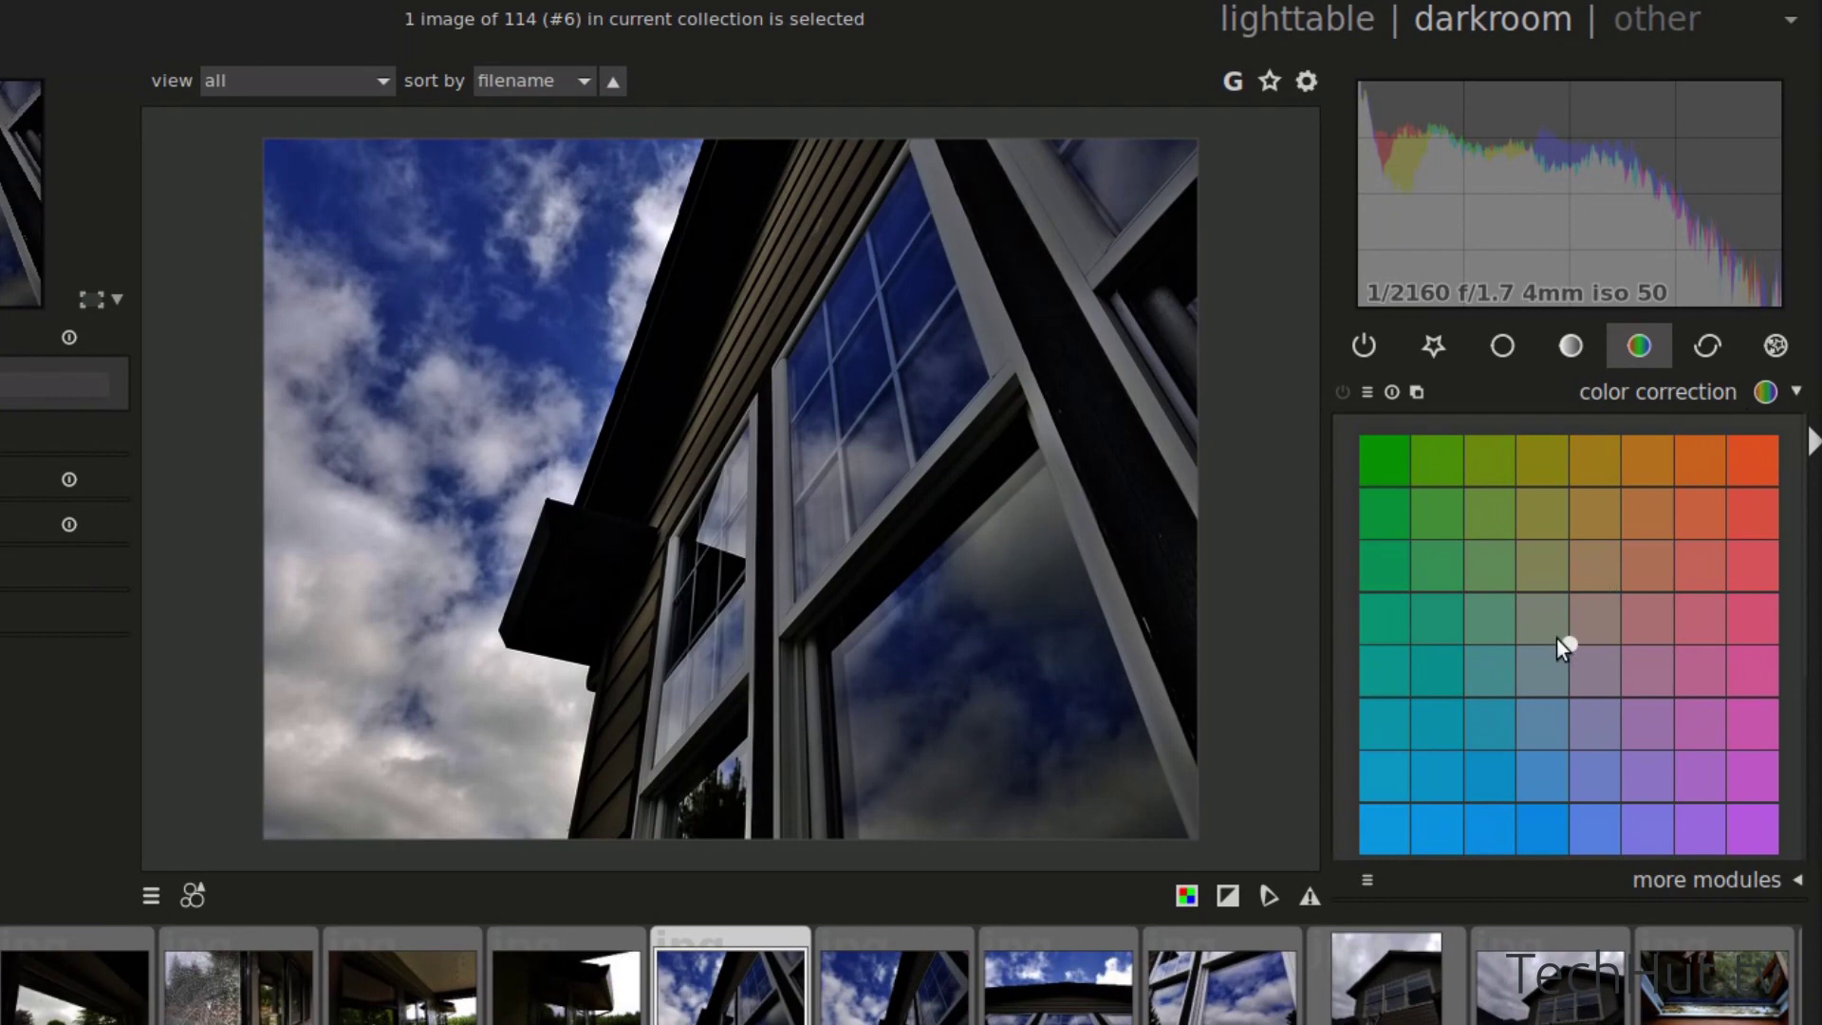
pyautogui.moveTo(1564, 646); pyautogui.dragTo(1761, 862)
pyautogui.moveTo(1574, 794); pyautogui.dragTo(1530, 688)
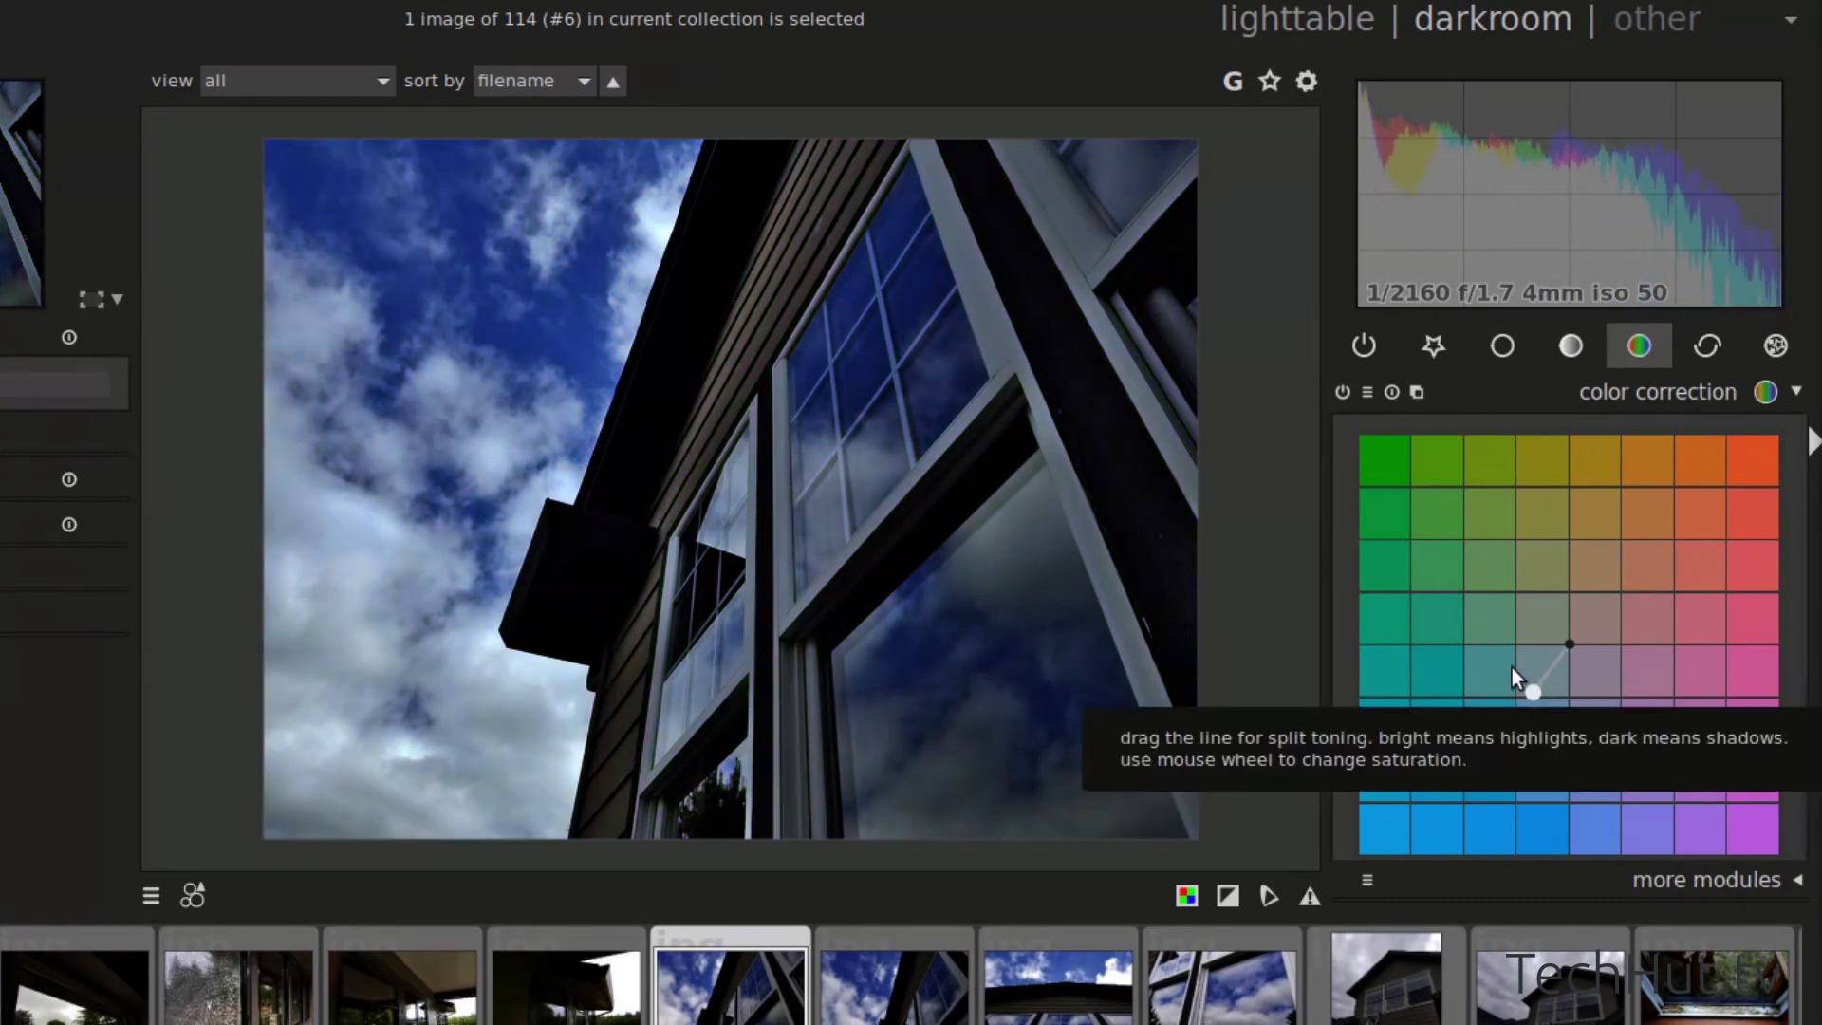
pyautogui.click(1796, 400)
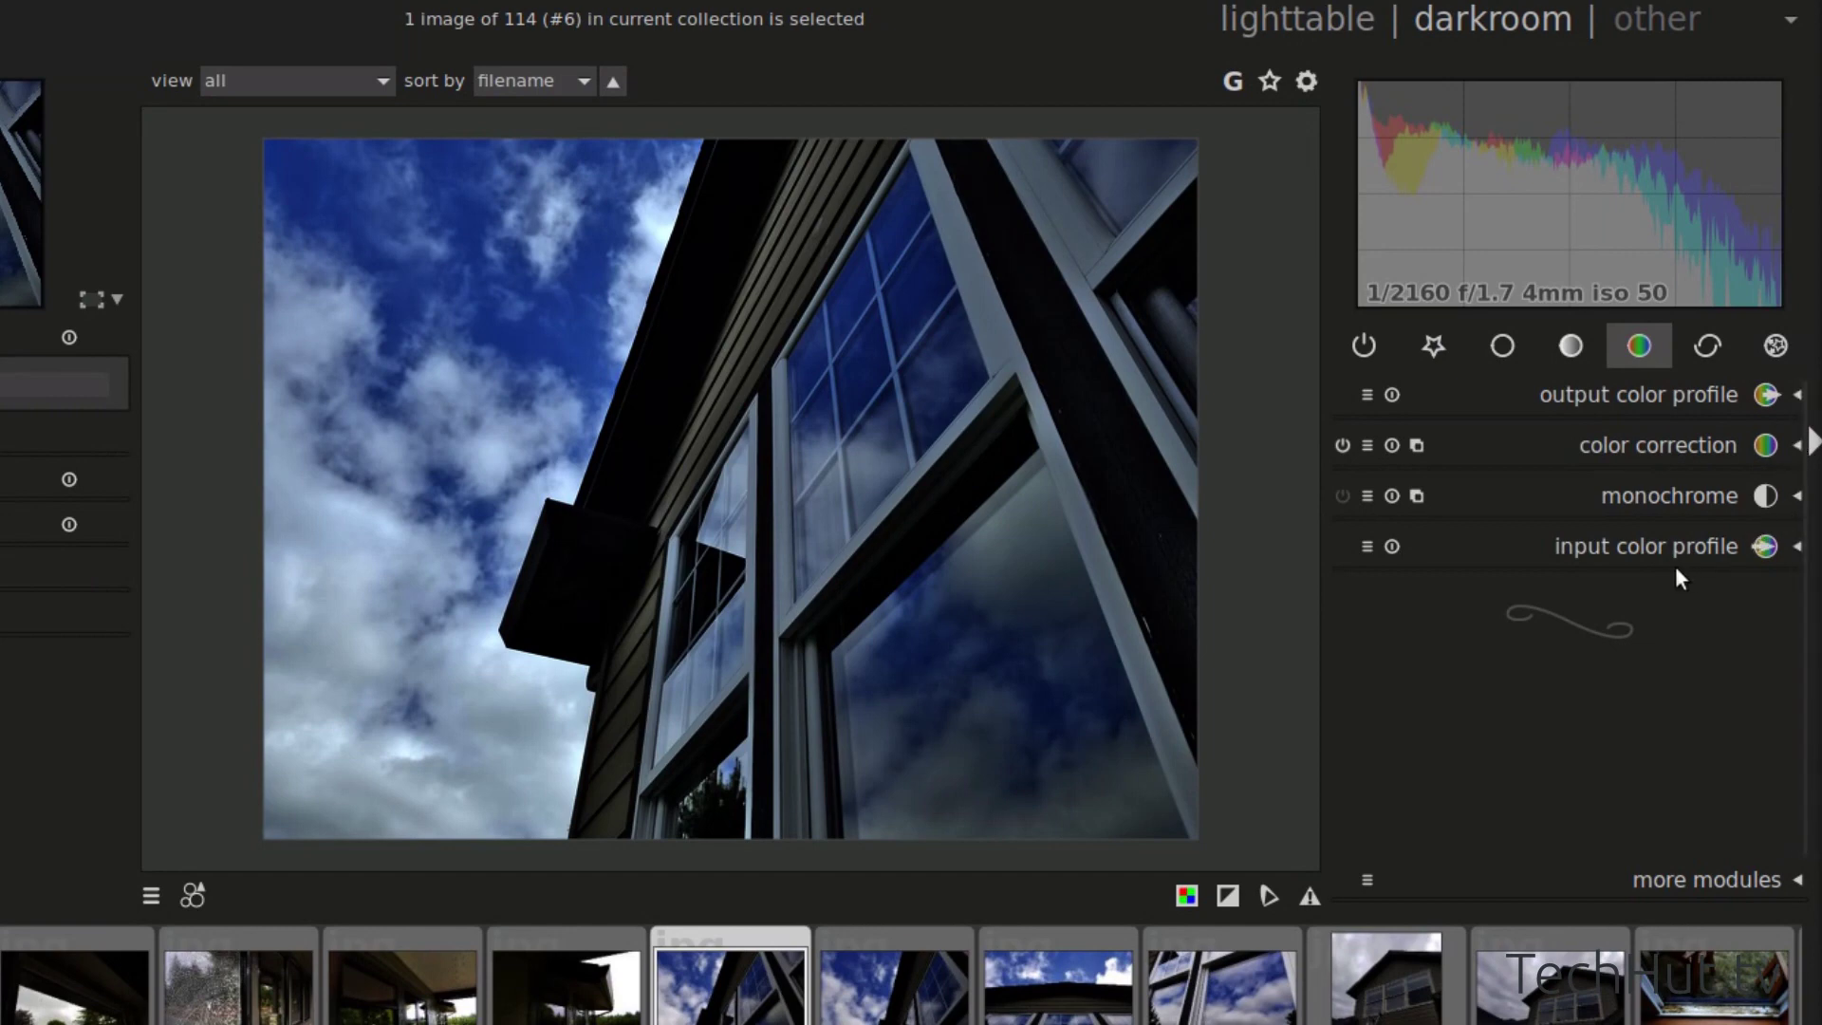
# - Move the levels grey point left in two nudges to lighten the midtones
pyautogui.click(1575, 351)
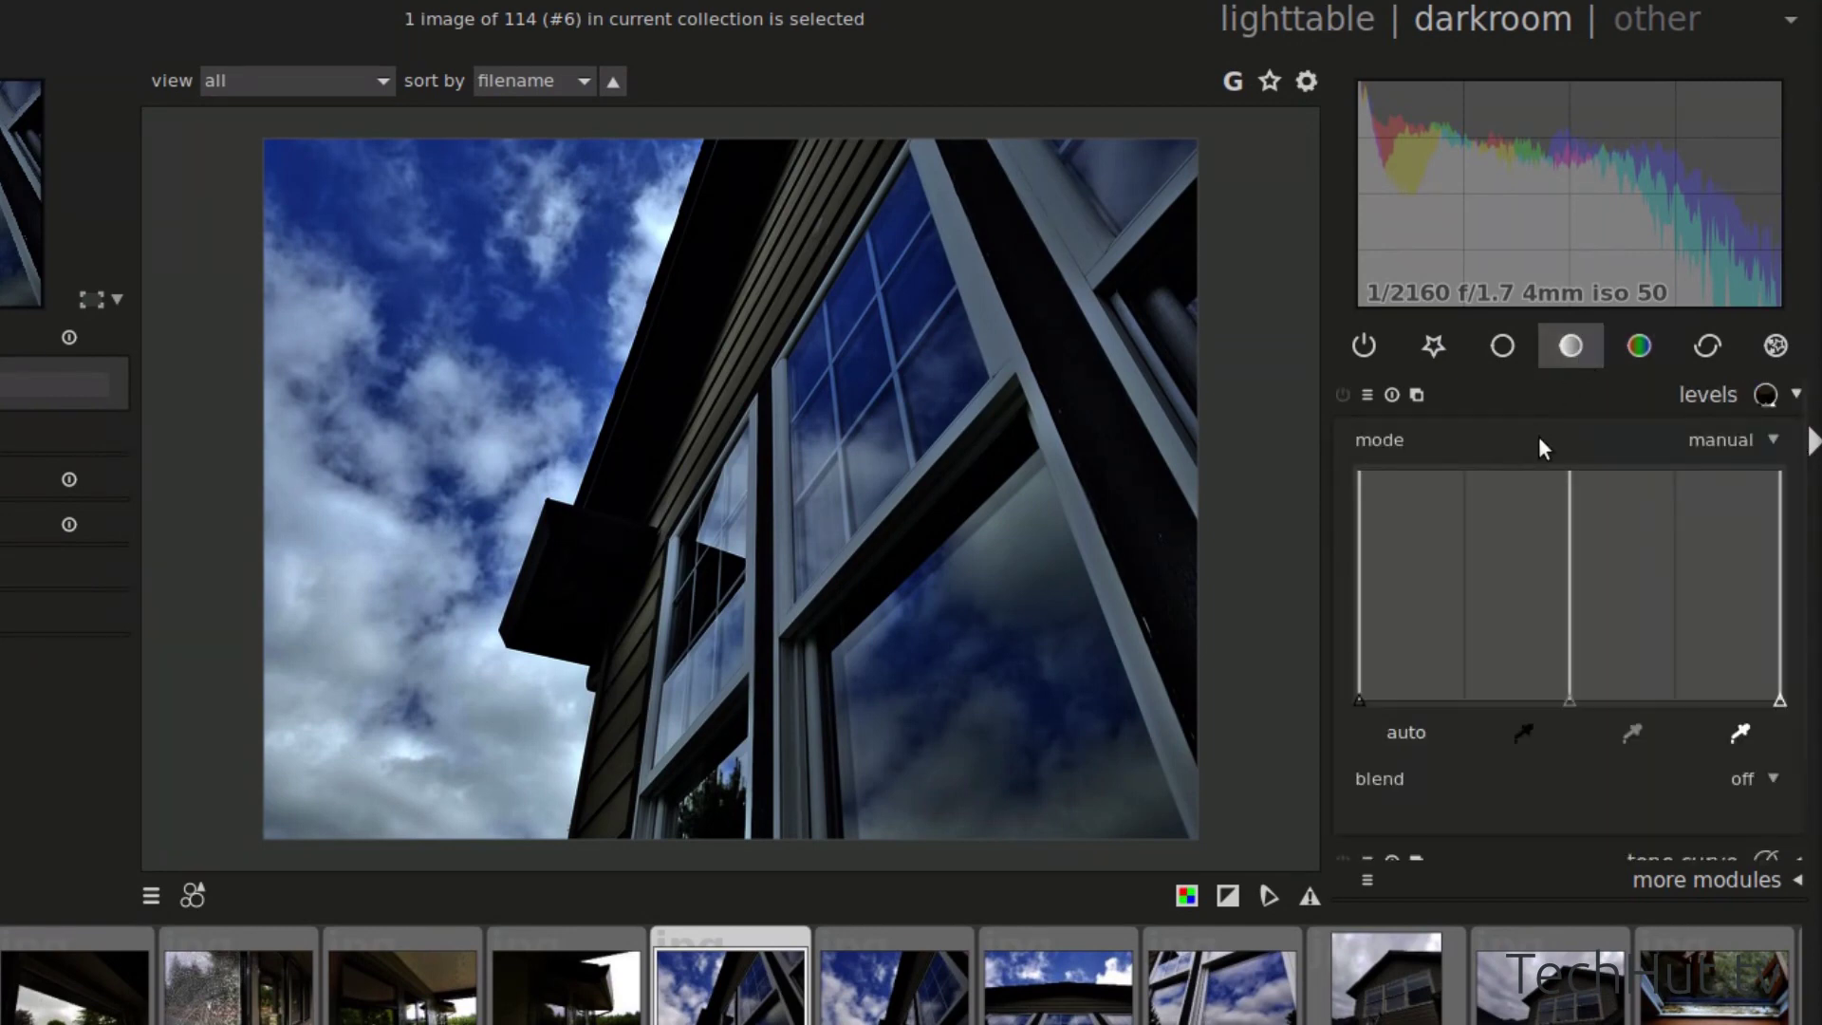
pyautogui.moveTo(1568, 538)
pyautogui.mouseDown()
pyautogui.moveTo(1535, 543)
pyautogui.moveTo(1557, 539)
pyautogui.mouseUp()
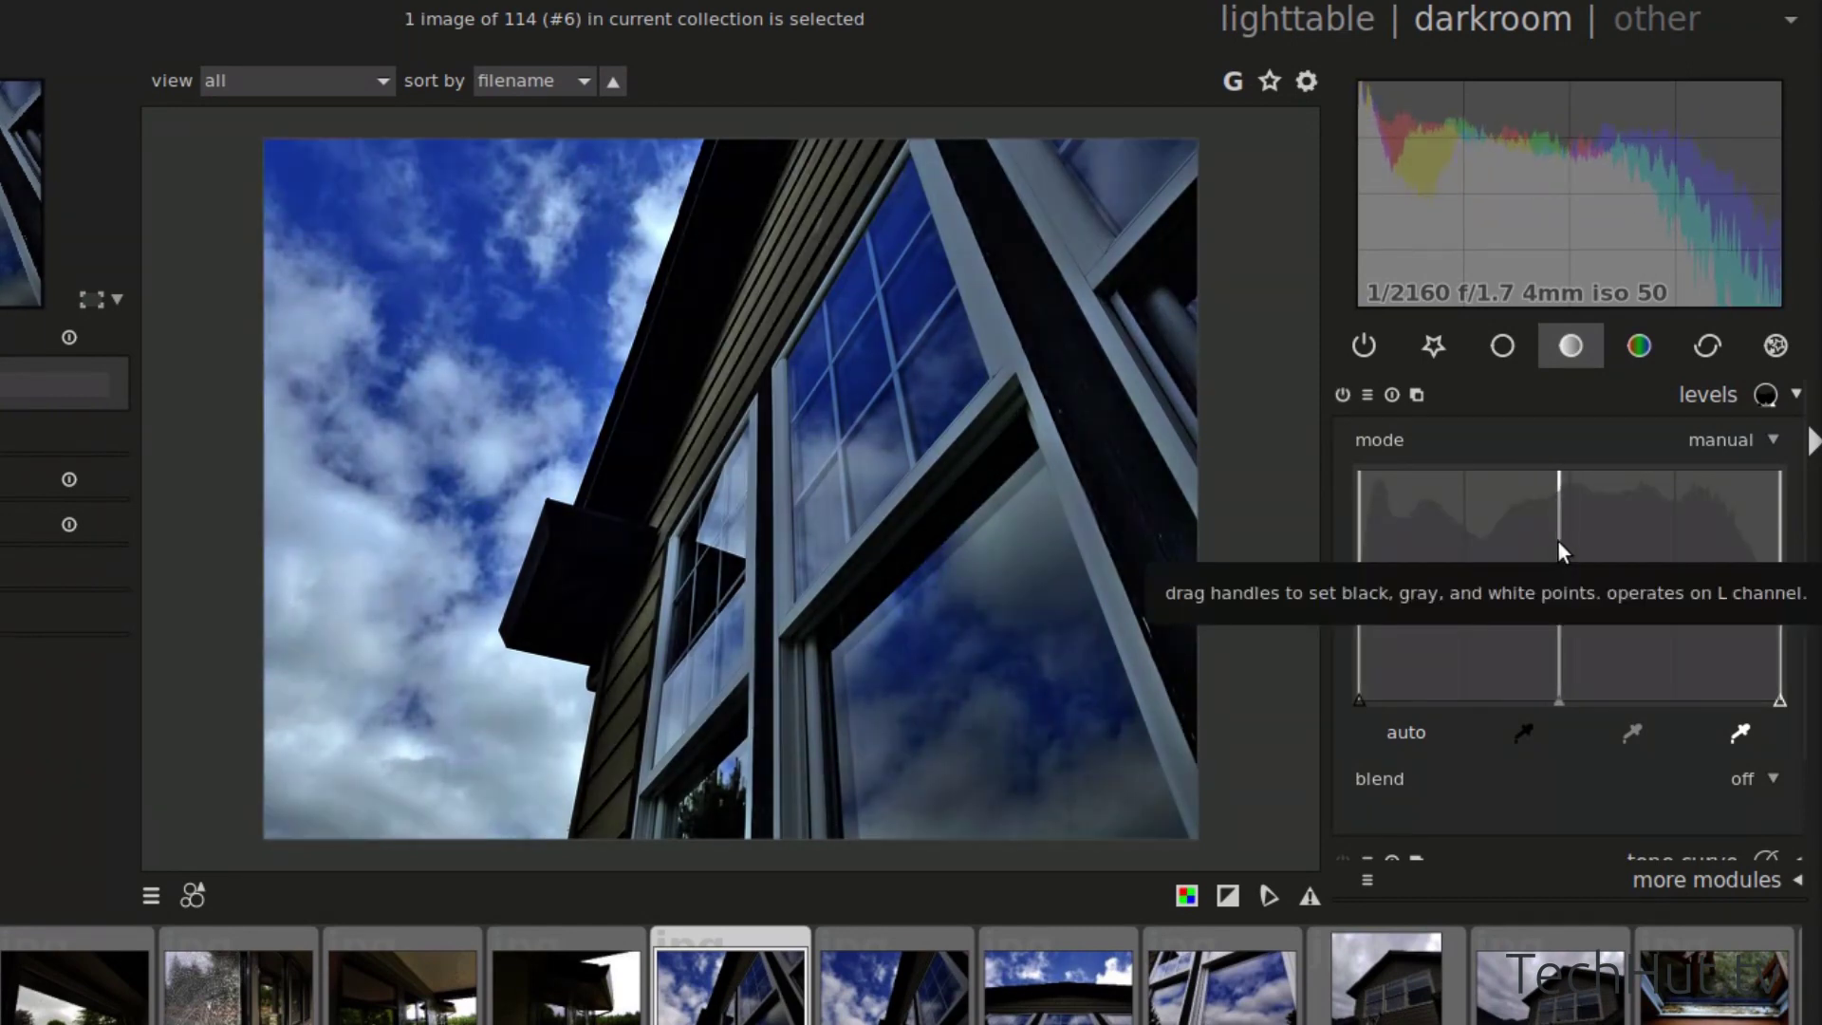
pyautogui.moveTo(1557, 539); pyautogui.dragTo(1547, 543)
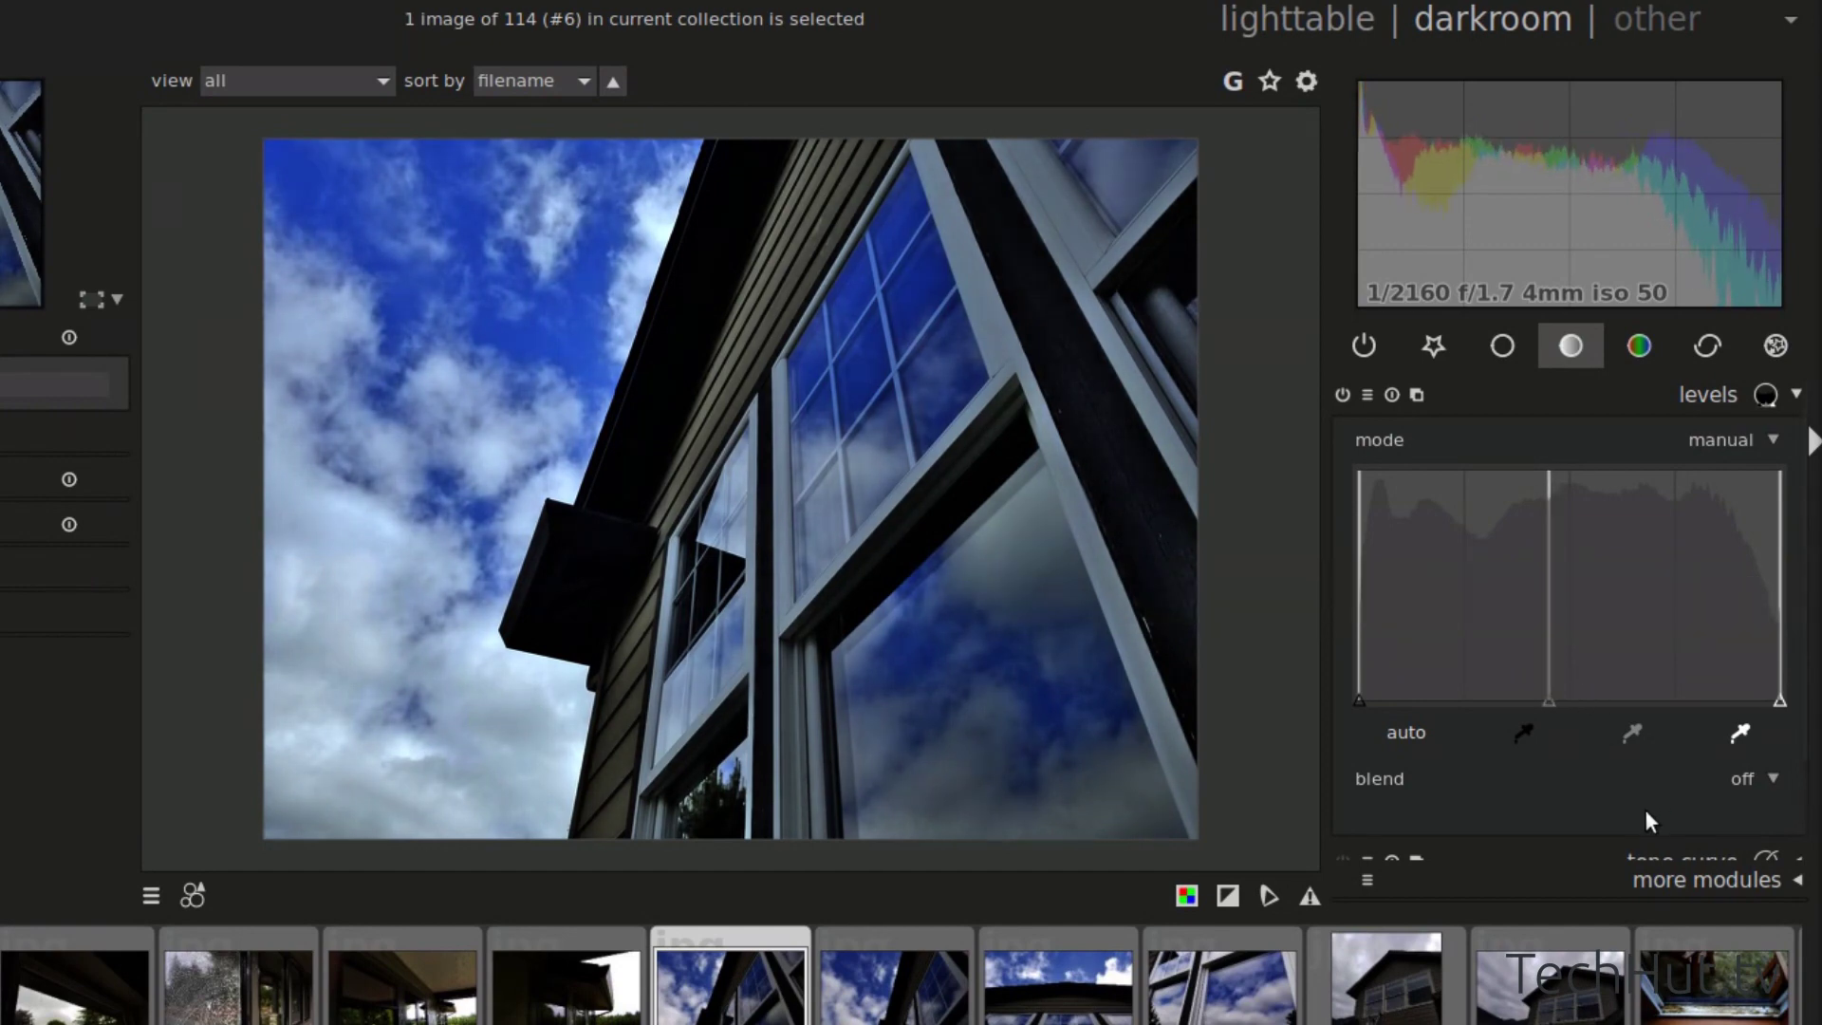
pyautogui.click(1771, 439)
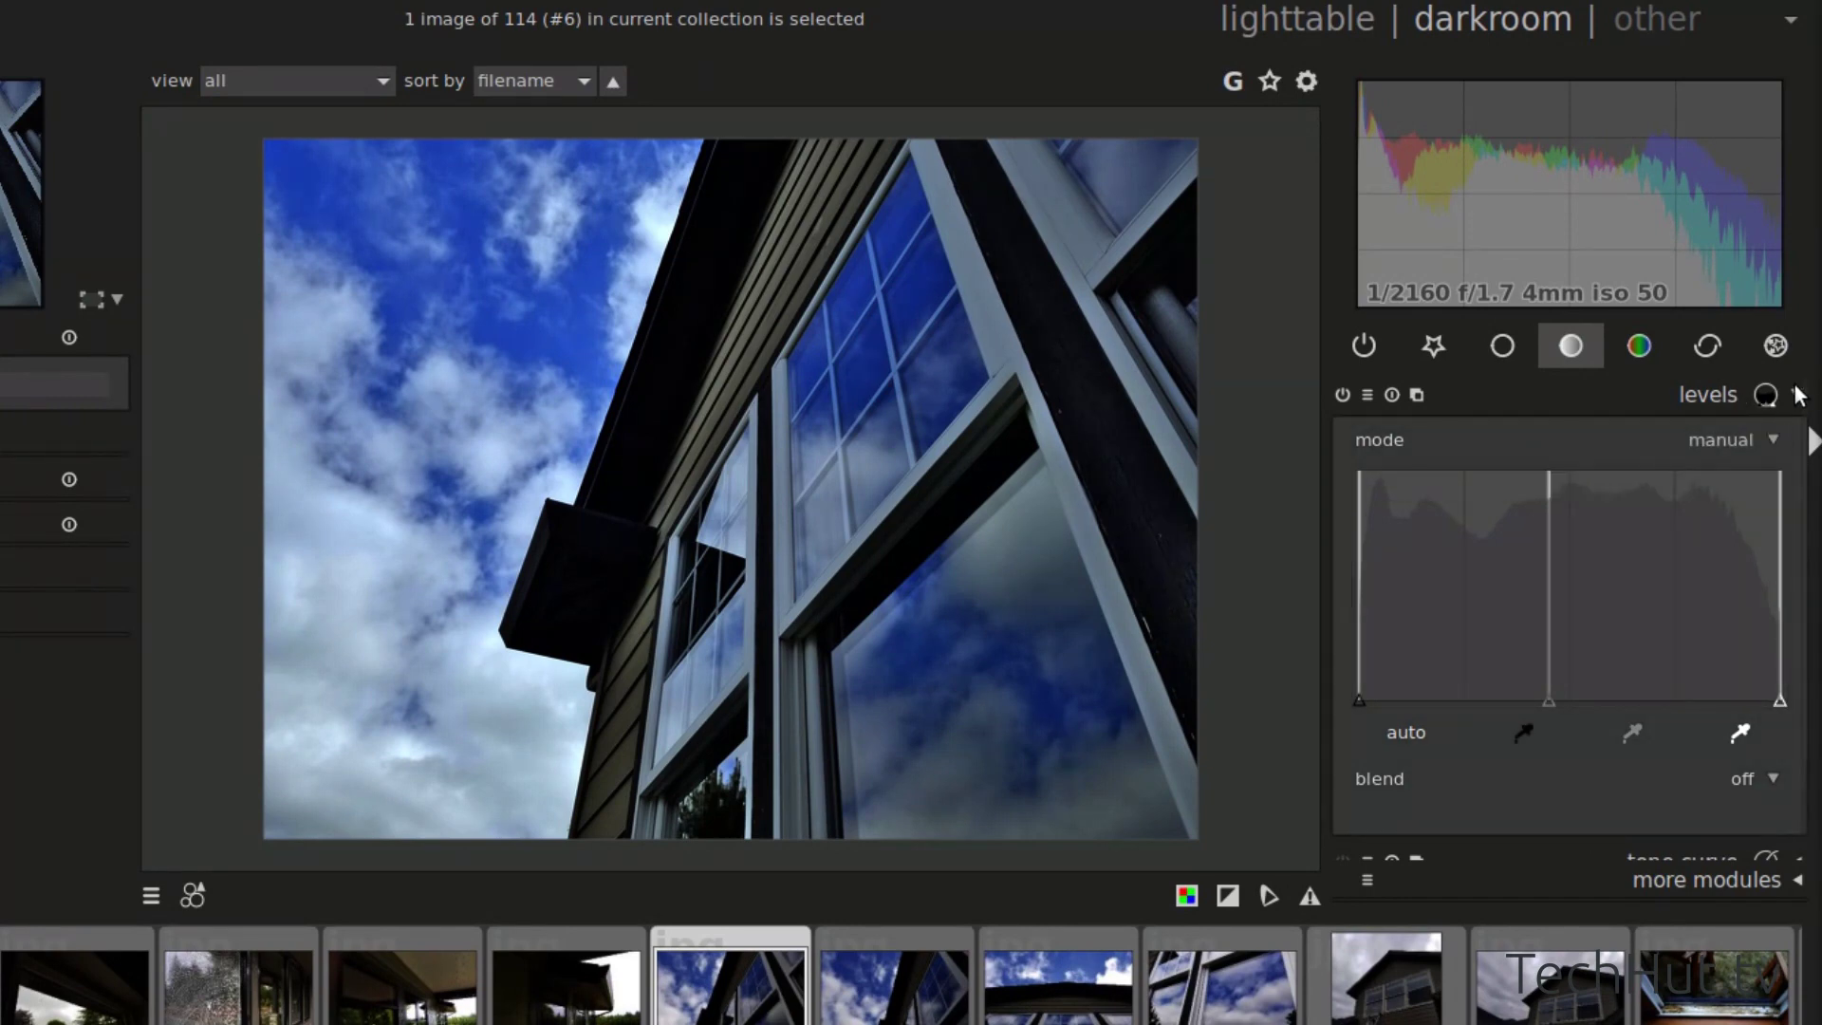
# - Bend the tone curve's lower half upward to brighten shadows and midtones
pyautogui.click(1797, 393)
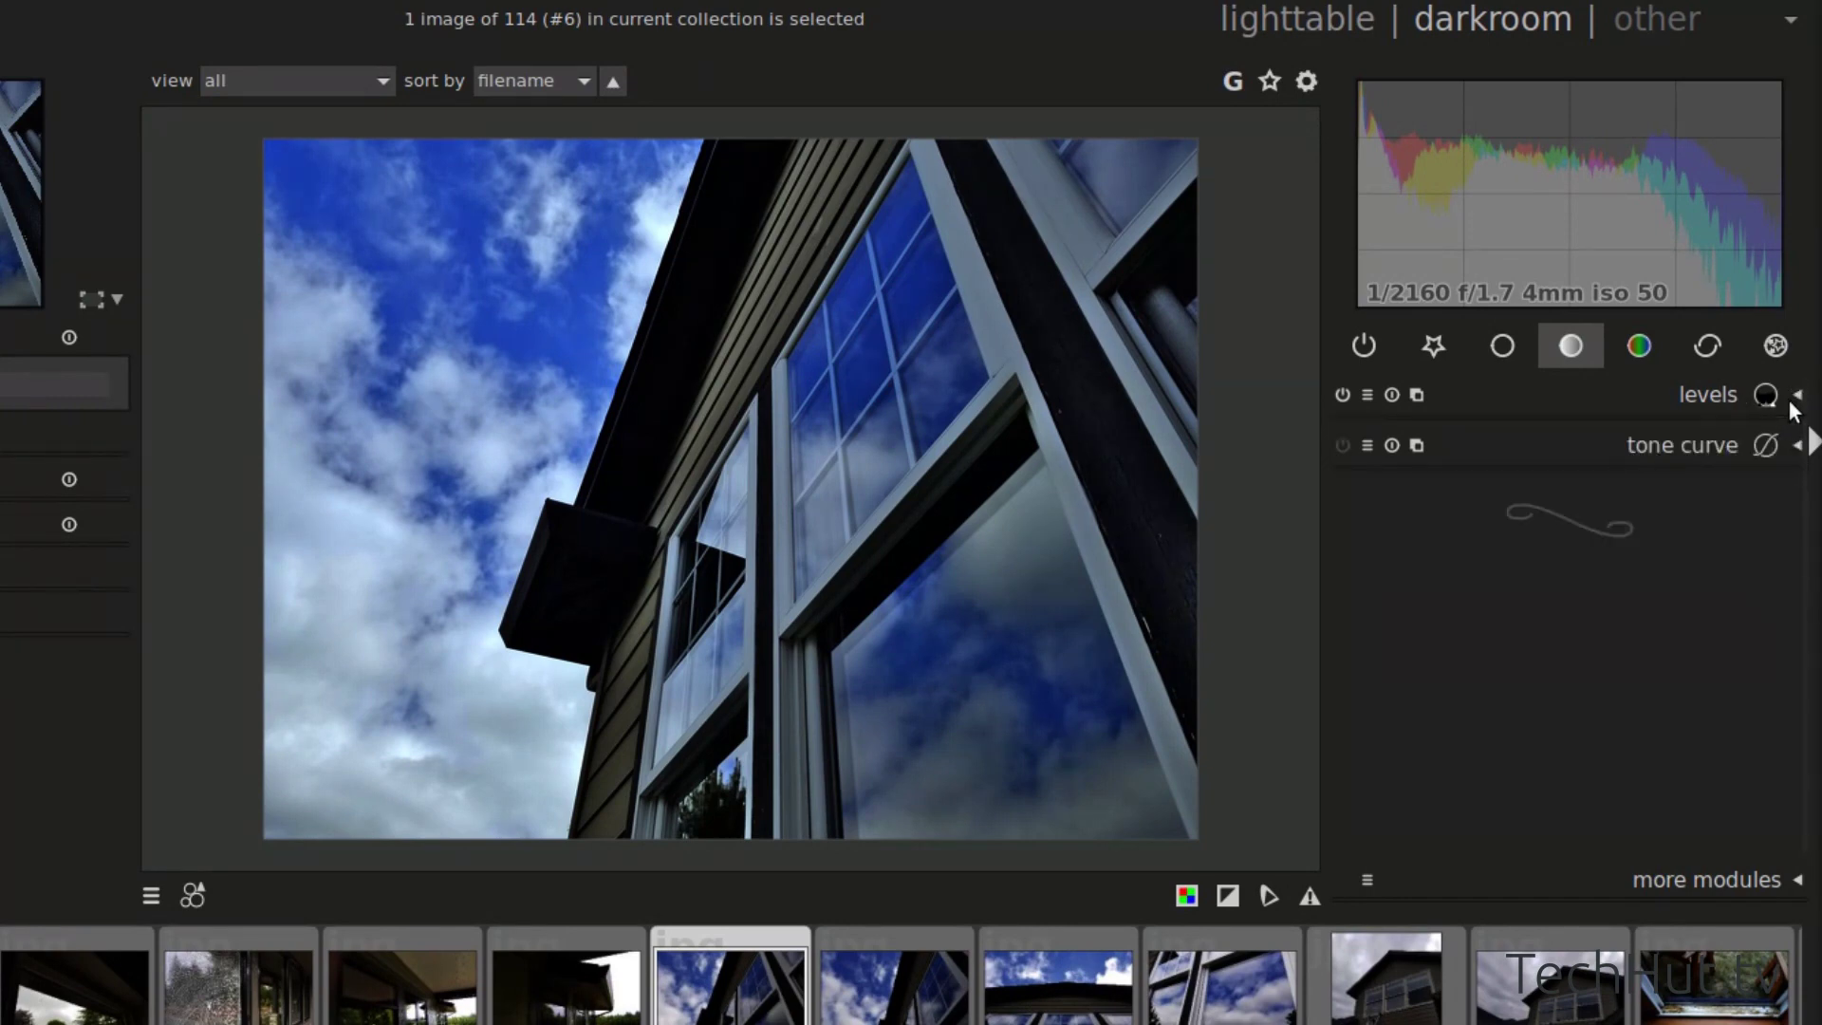
pyautogui.click(1404, 442)
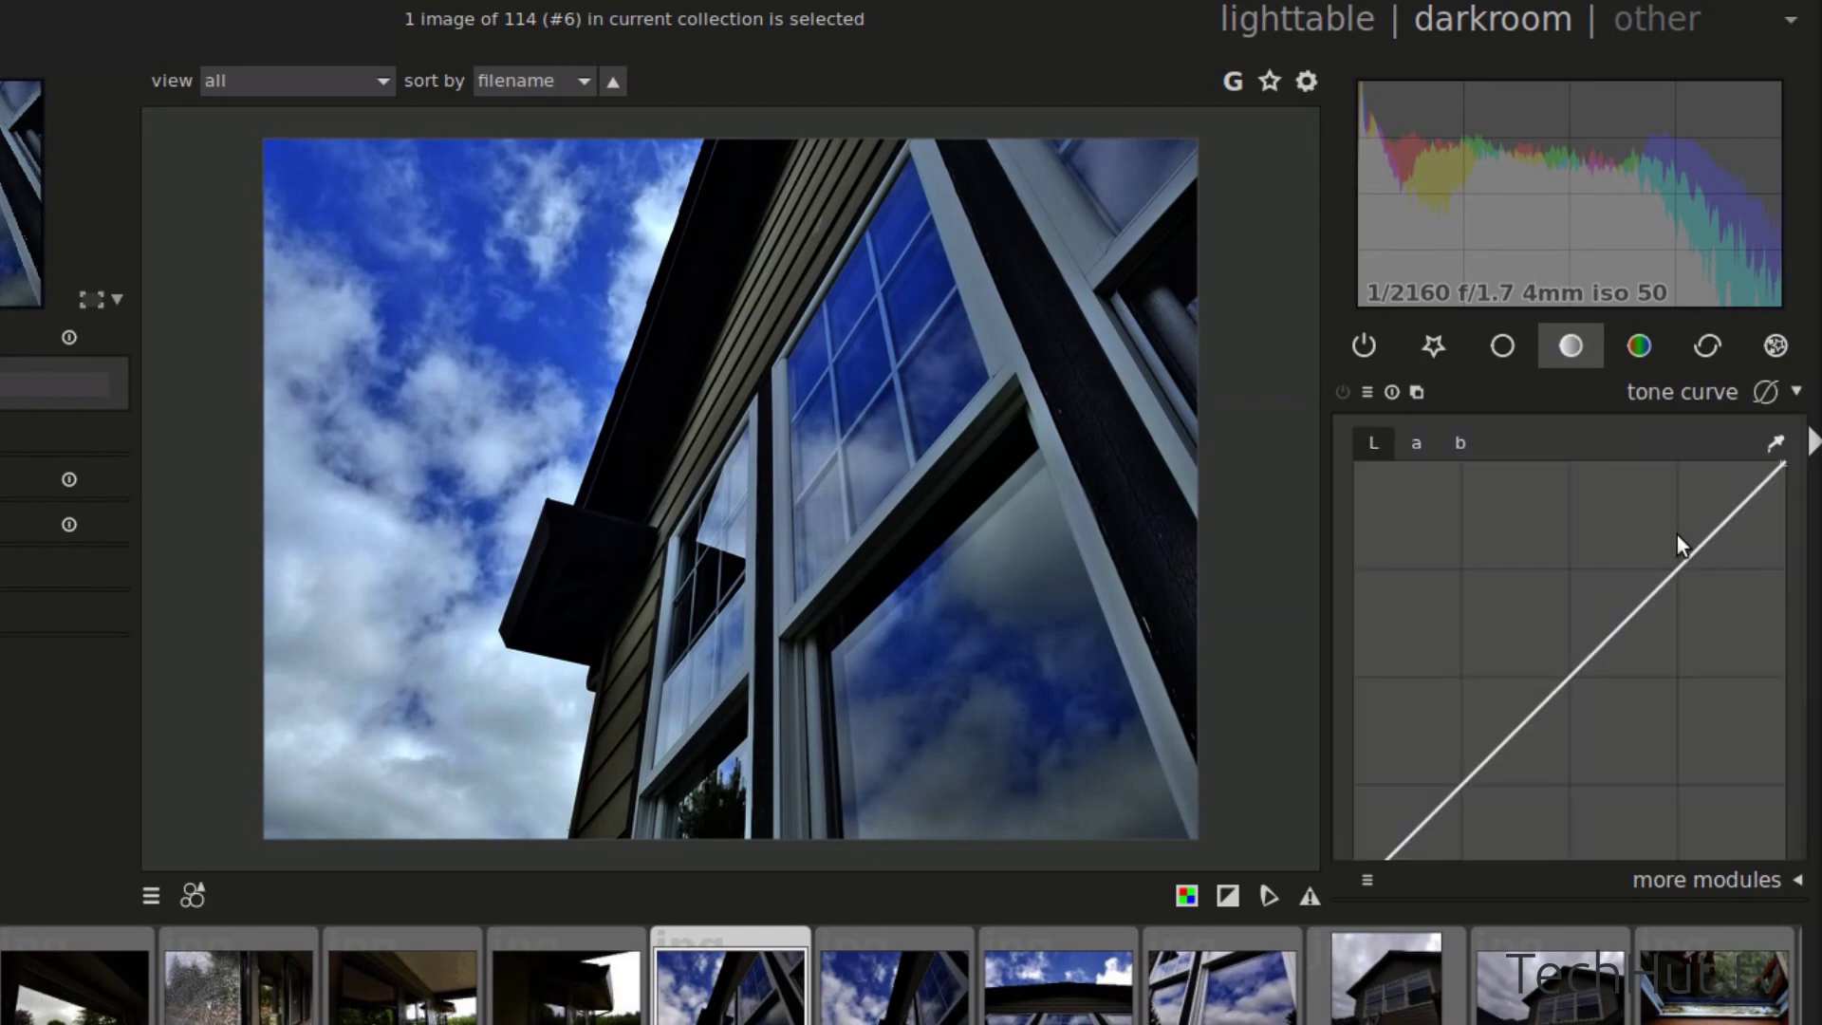
pyautogui.moveTo(1681, 533); pyautogui.dragTo(1313, 518)
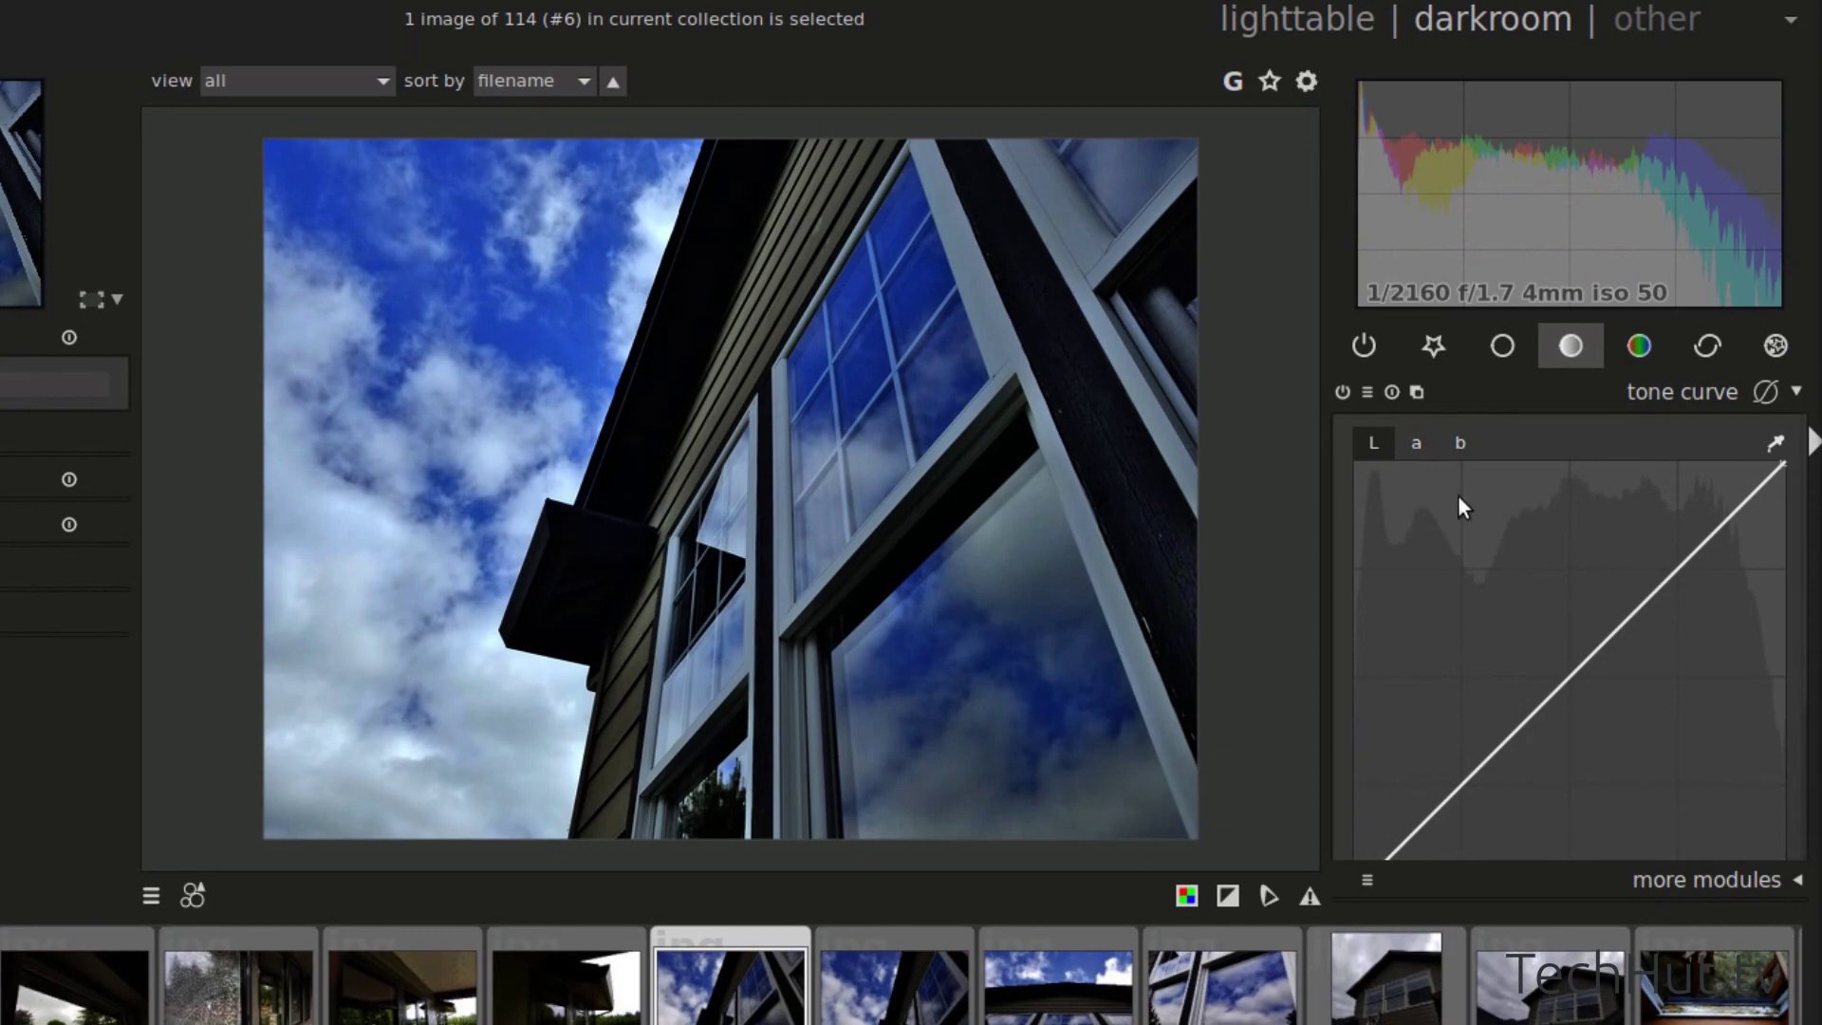
pyautogui.moveTo(1640, 551)
pyautogui.mouseDown()
pyautogui.moveTo(1501, 533)
pyautogui.moveTo(1684, 585)
pyautogui.moveTo(1668, 572)
pyautogui.mouseUp()
pyautogui.moveTo(1496, 748); pyautogui.dragTo(1477, 727)
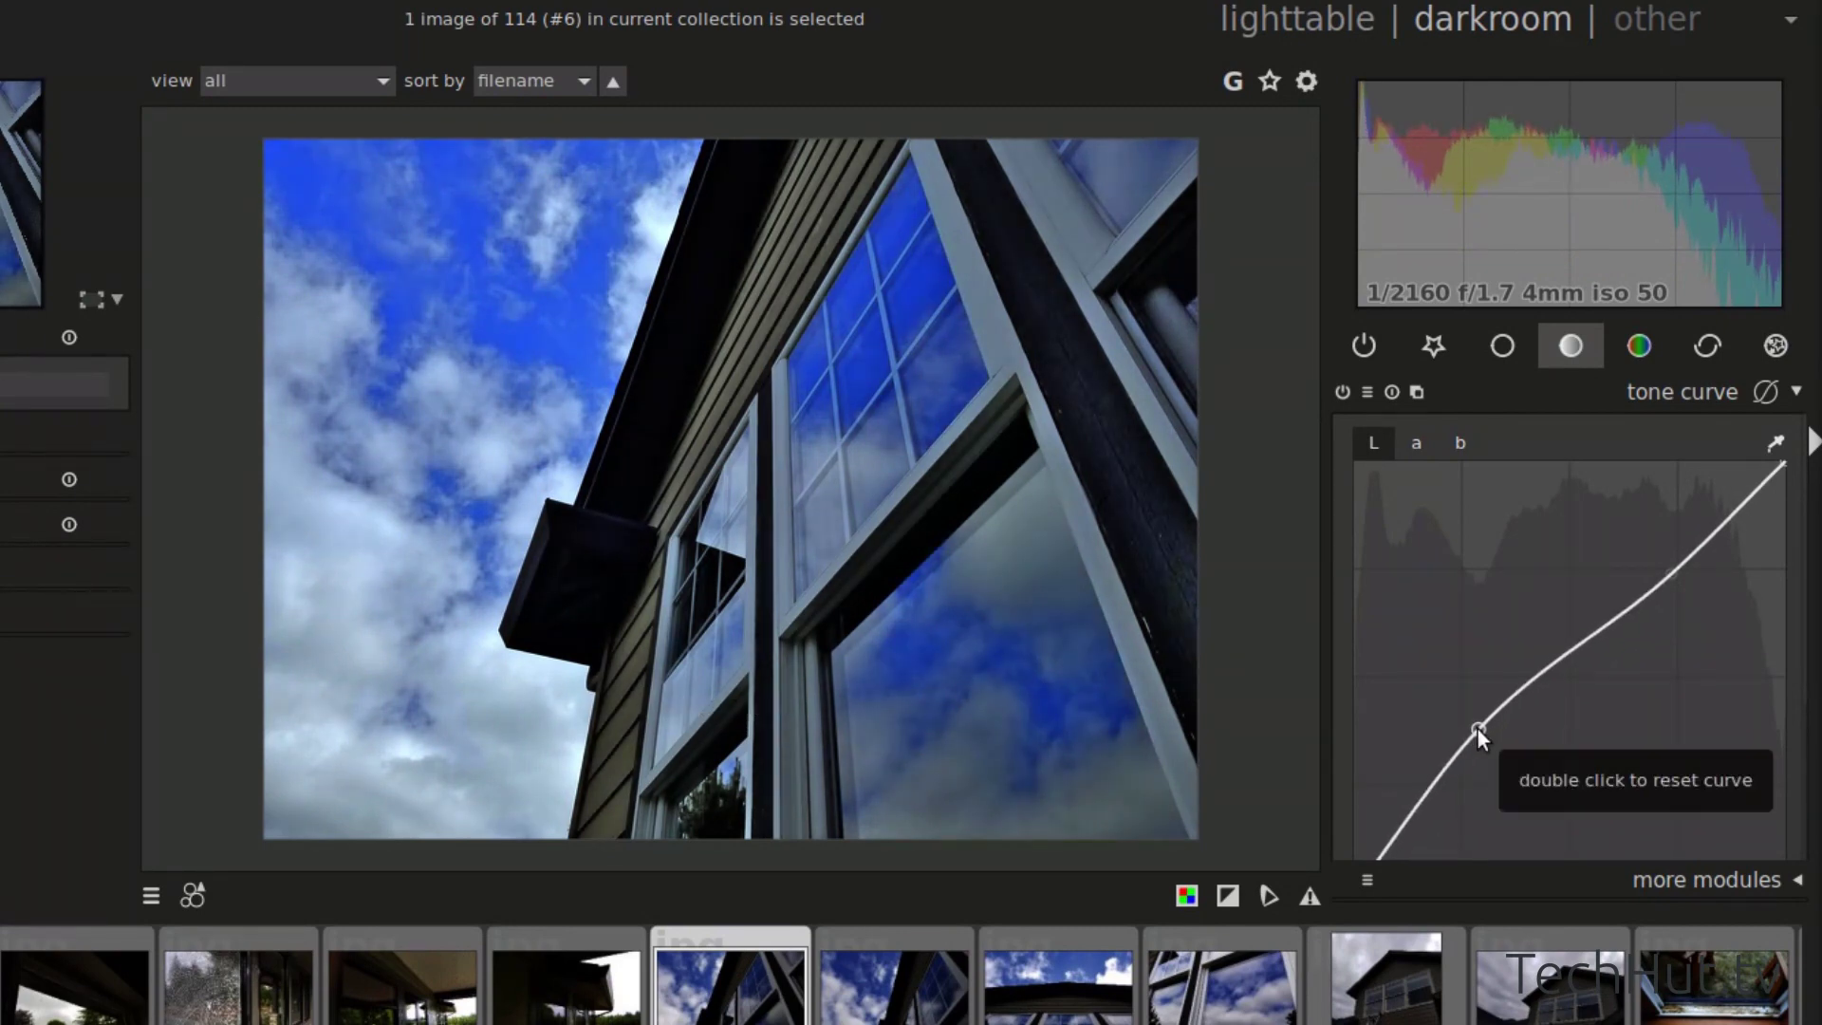
pyautogui.moveTo(1476, 727); pyautogui.dragTo(1519, 693)
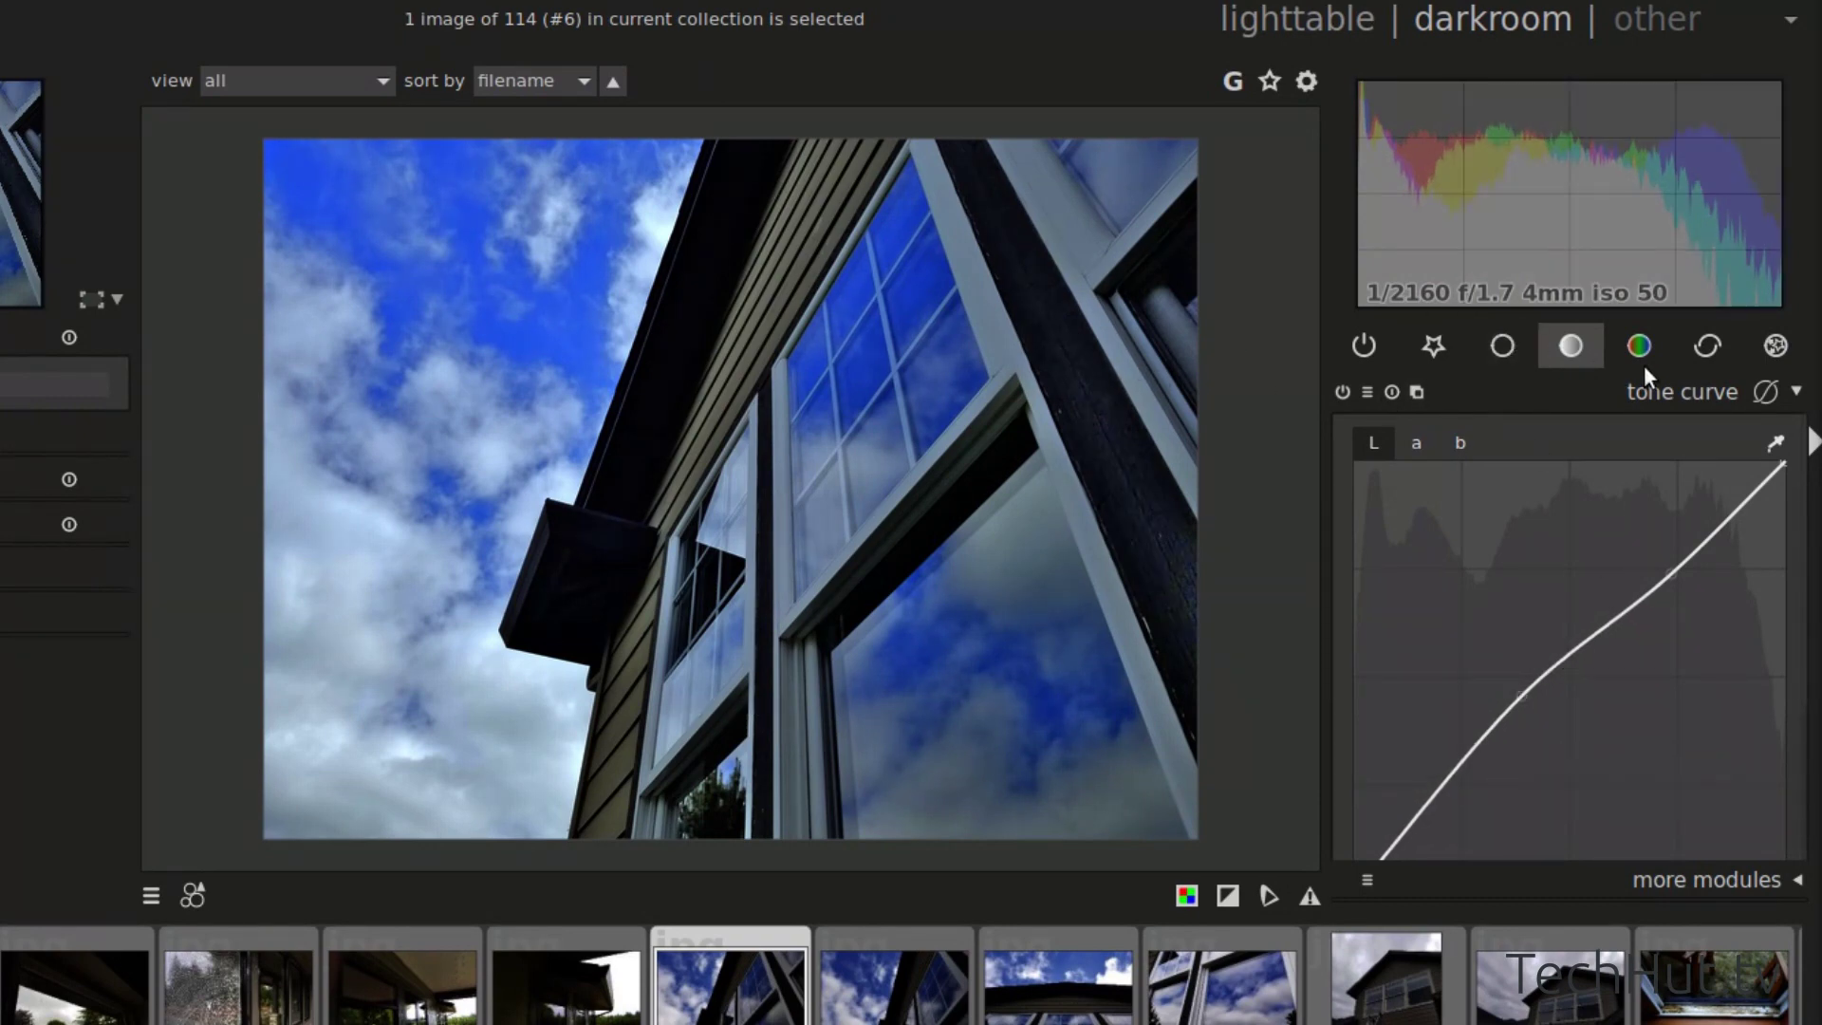
pyautogui.click(1708, 346)
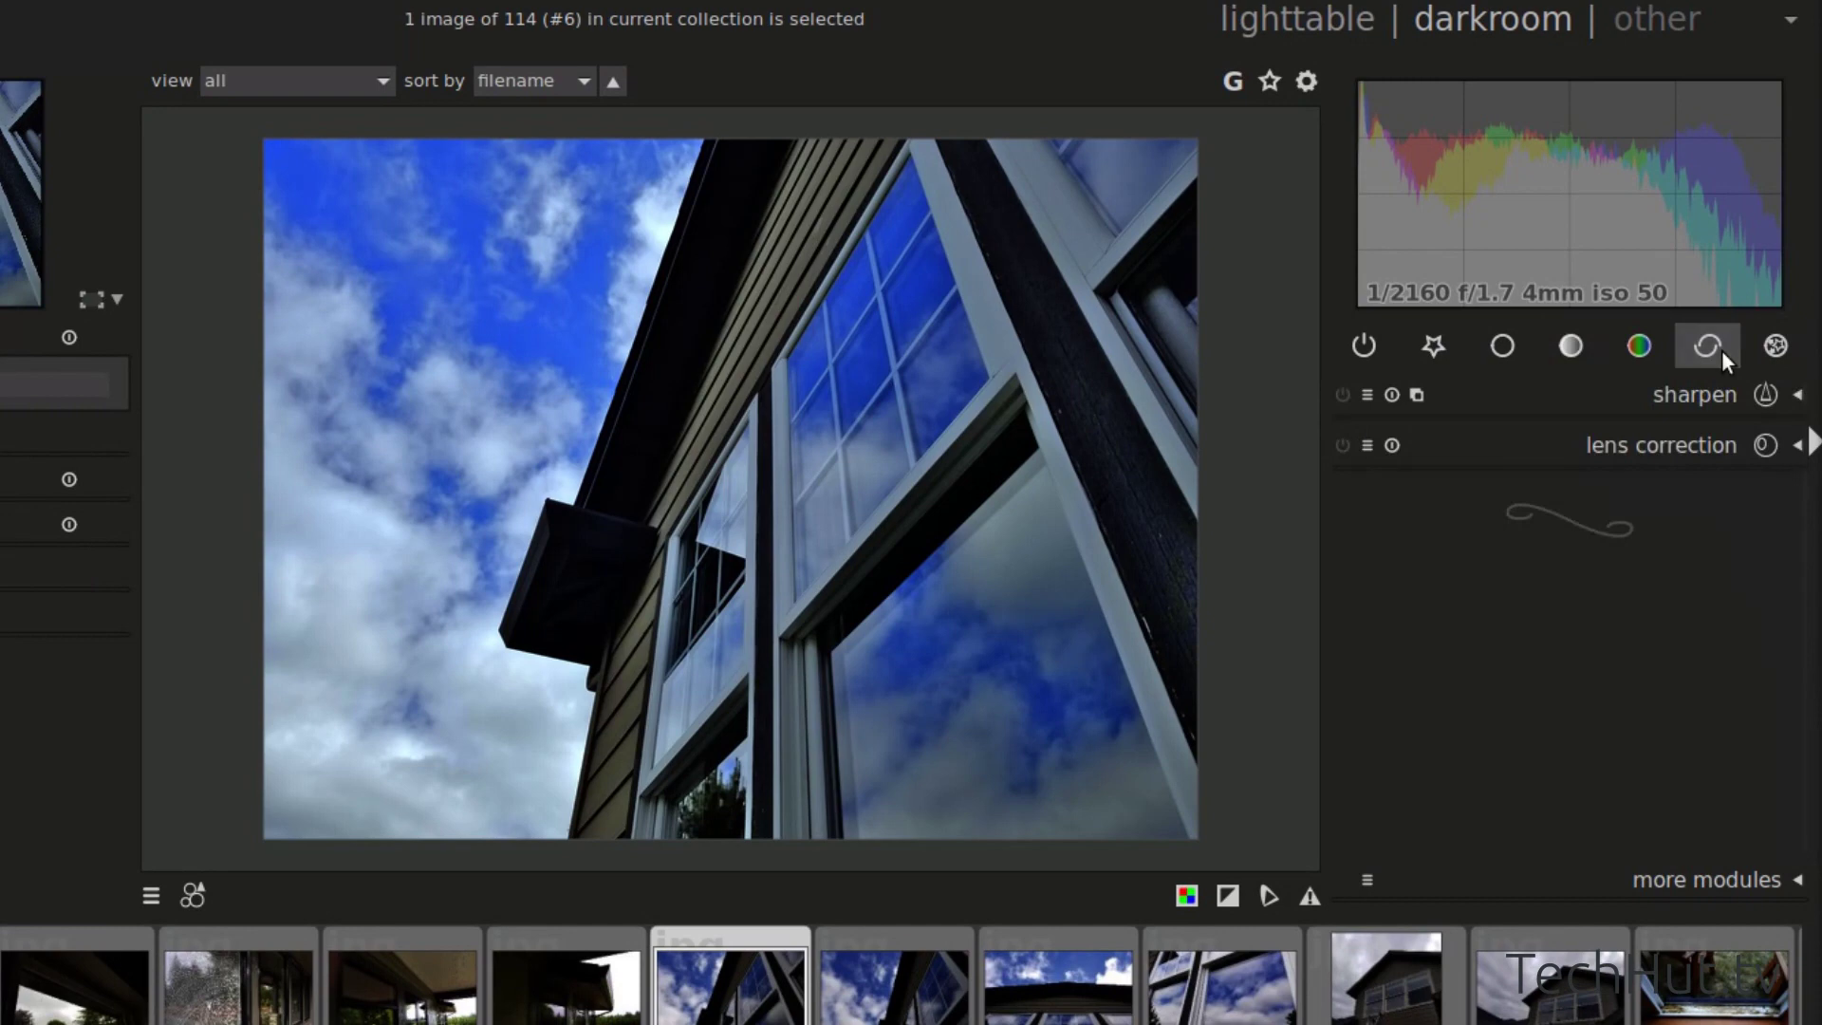
# - Cycle through the module groups, then expand exposure (0.01 EV, black 0) in basic
pyautogui.click(1791, 344)
pyautogui.click(1611, 361)
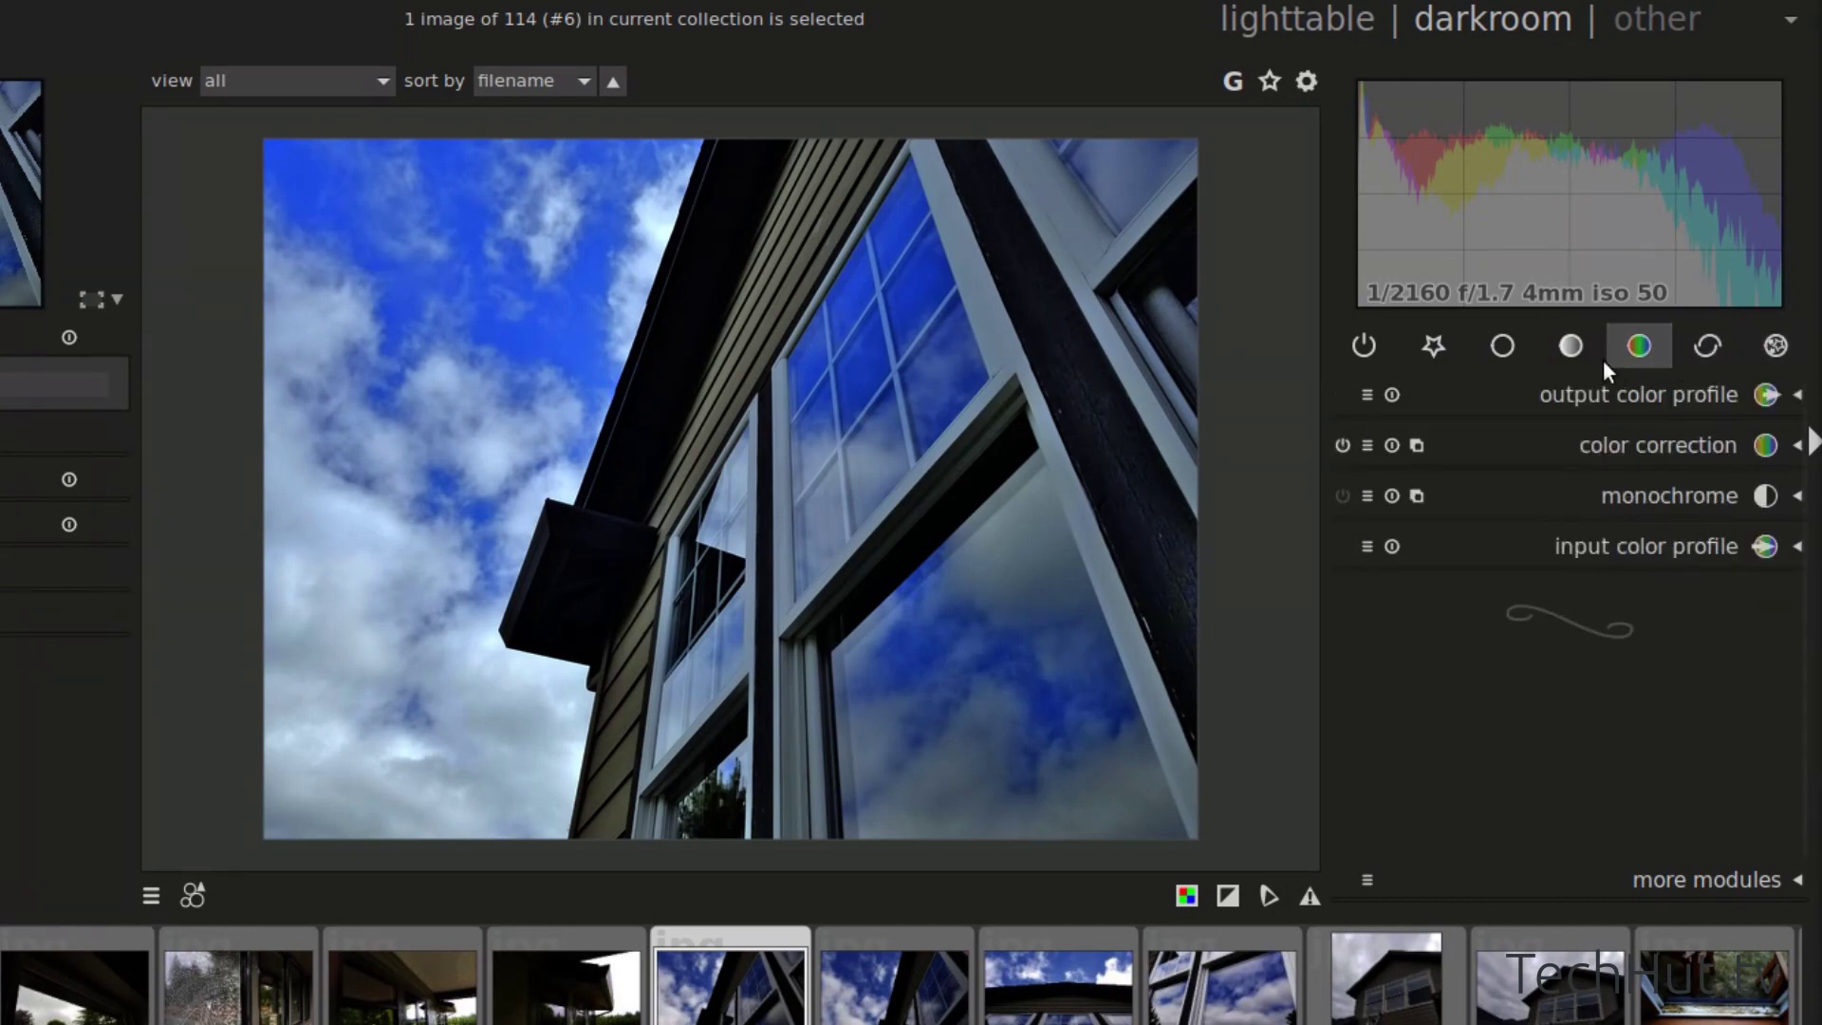
pyautogui.click(1563, 344)
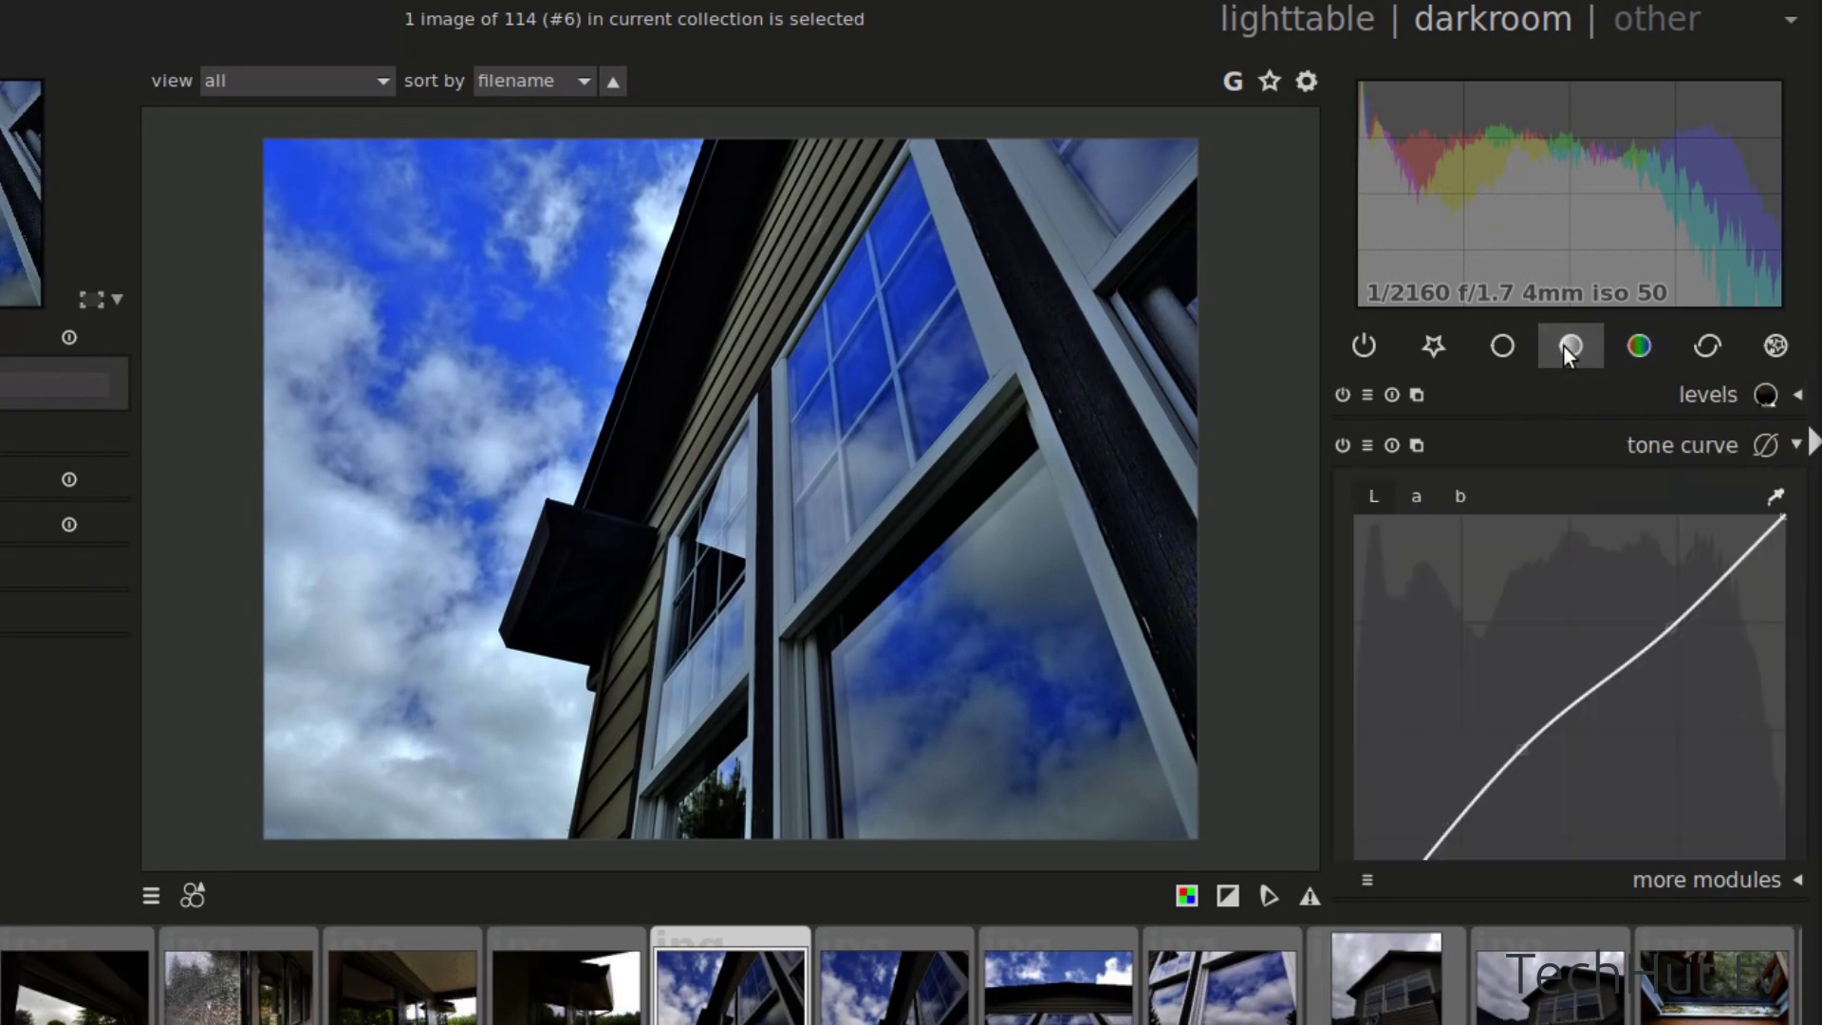
pyautogui.click(1486, 346)
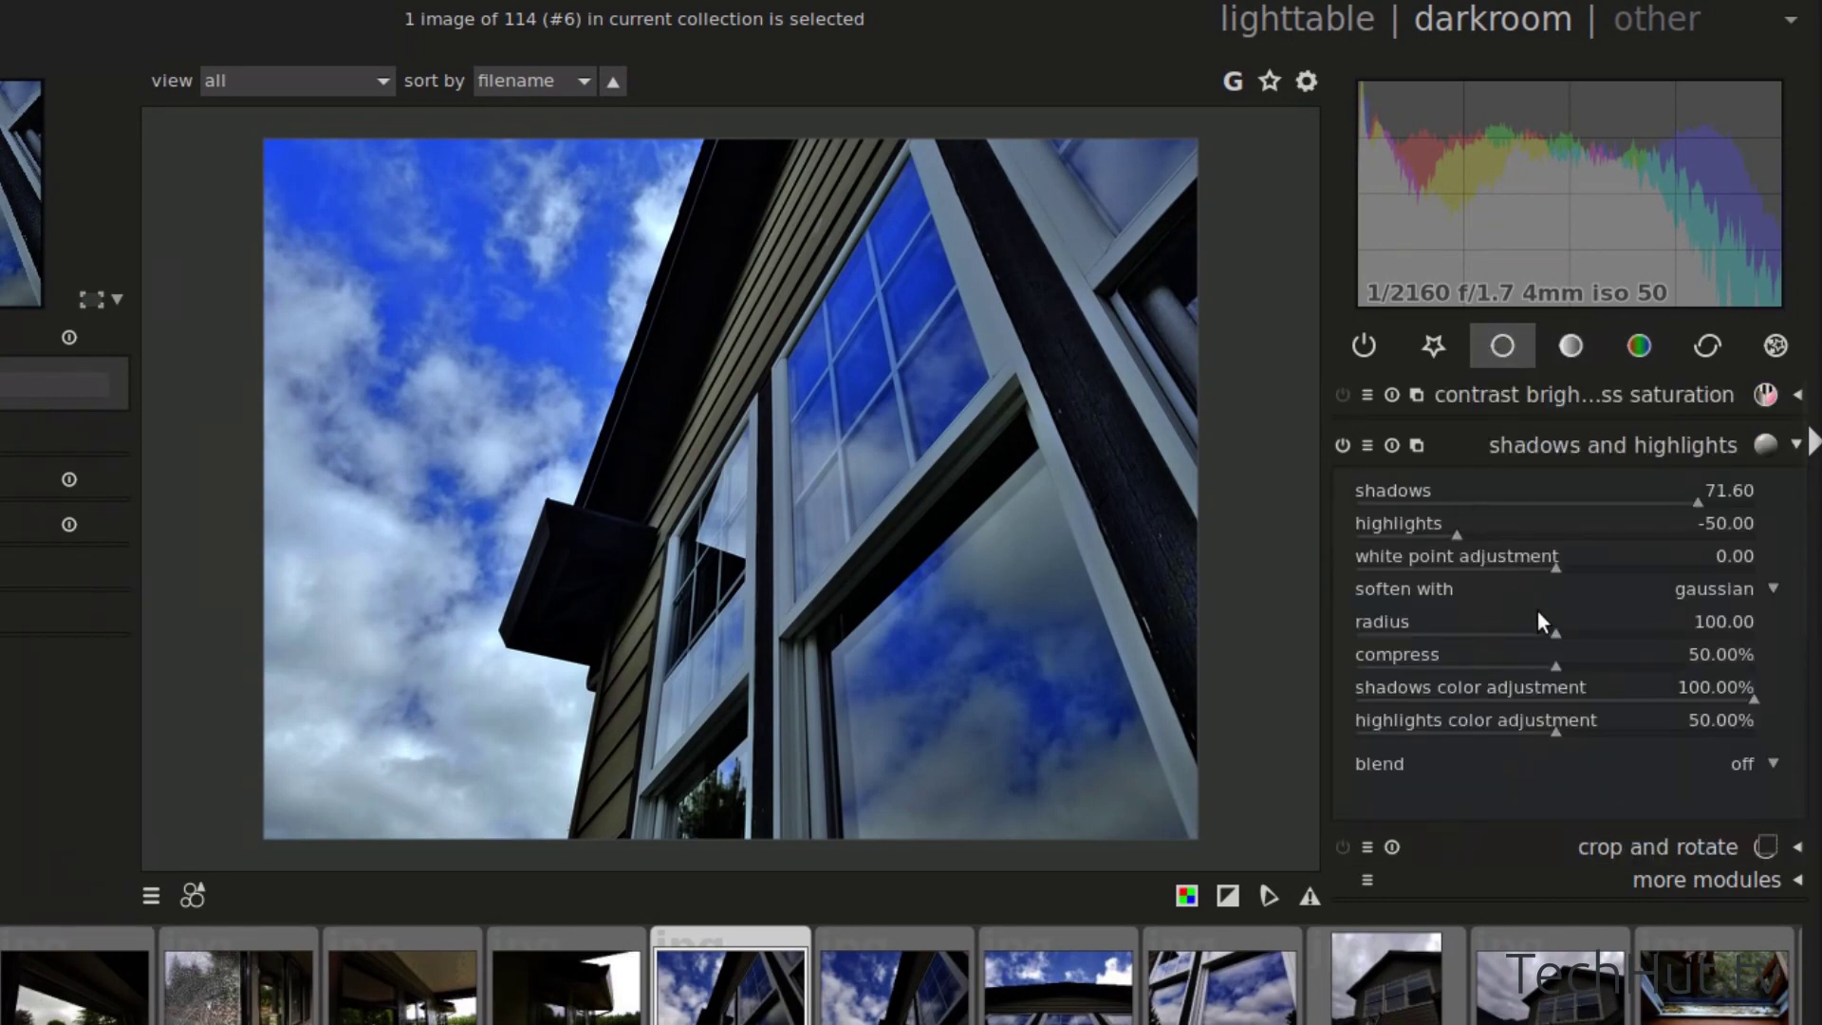
pyautogui.click(1434, 342)
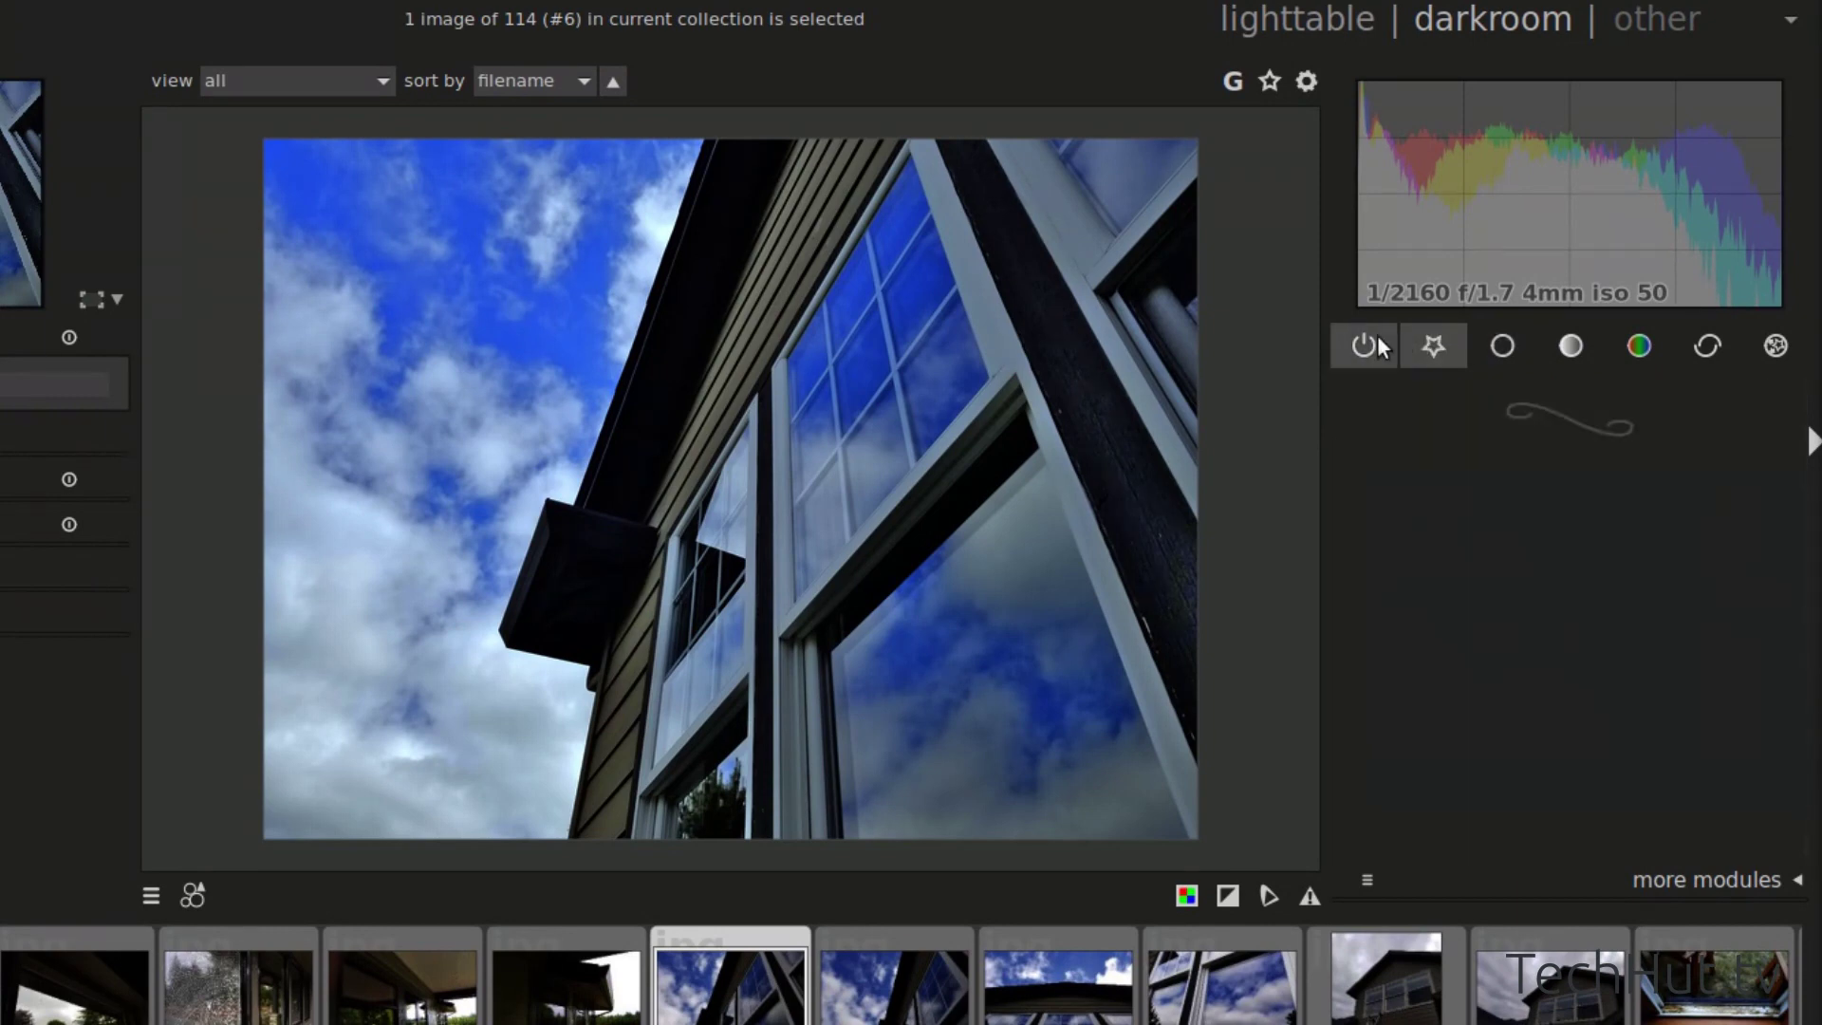
pyautogui.click(1502, 345)
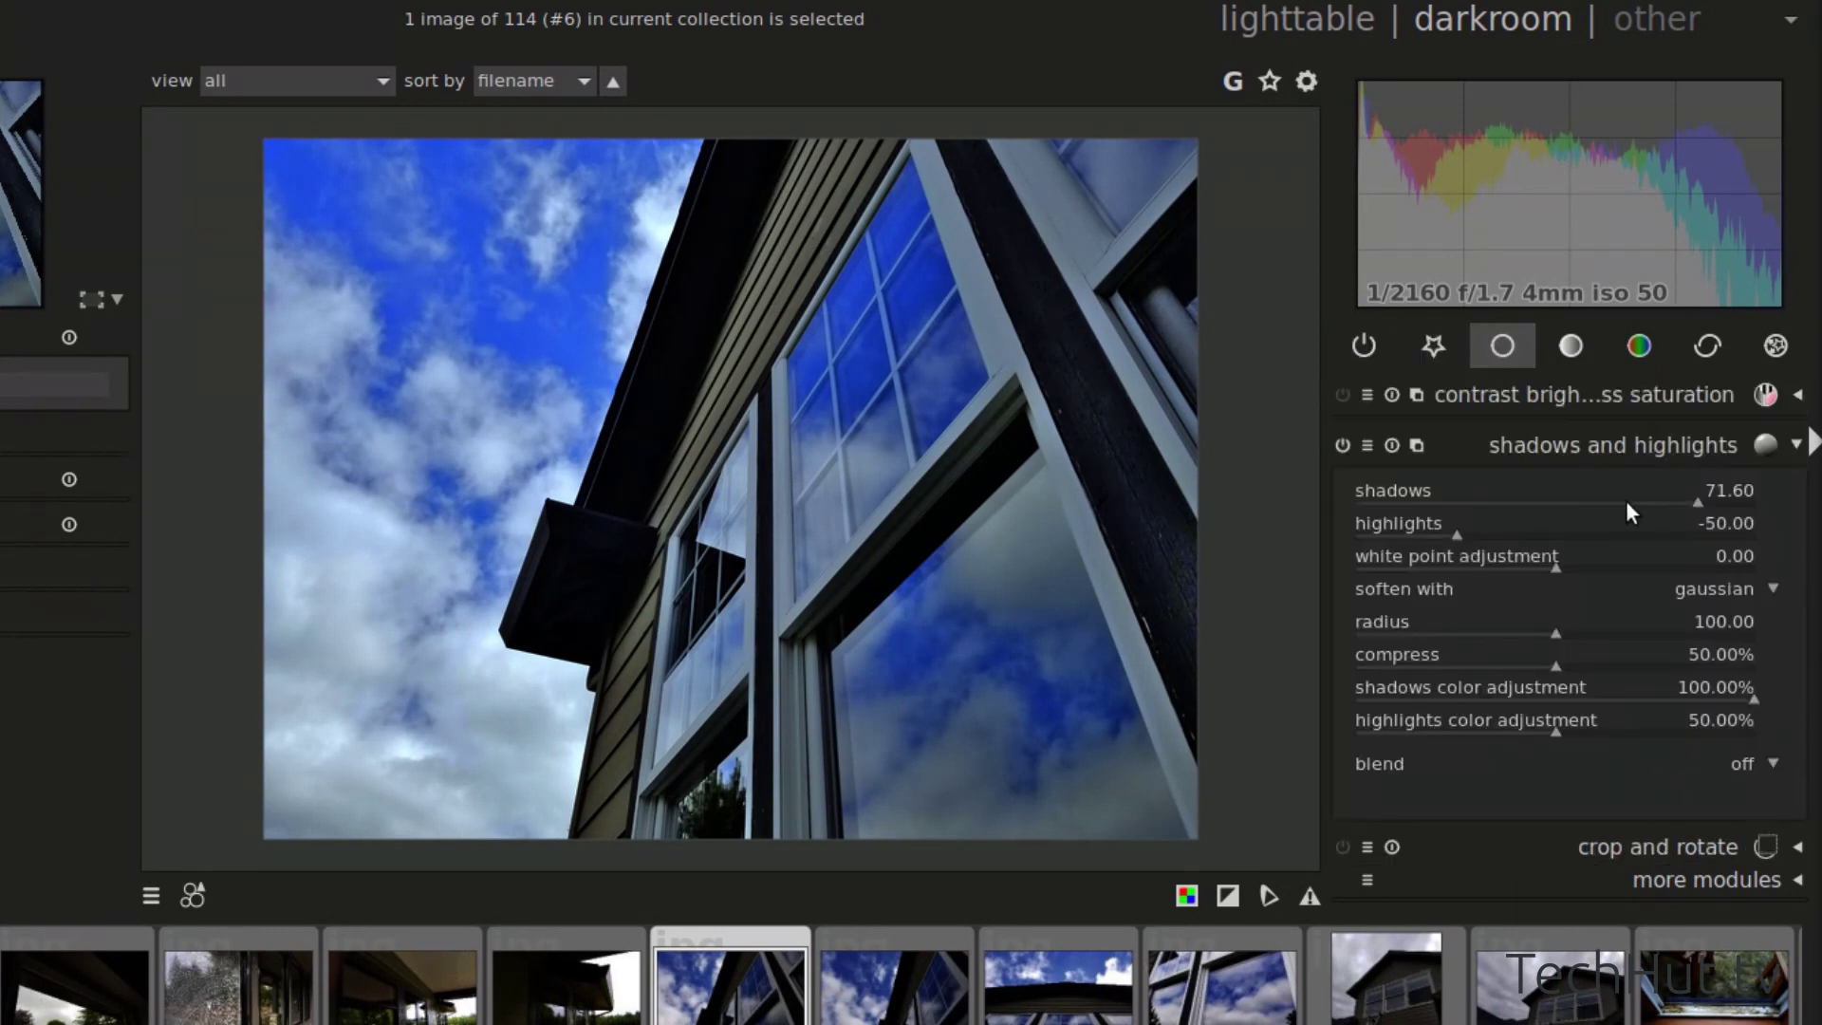
pyautogui.click(1793, 446)
pyautogui.click(1708, 580)
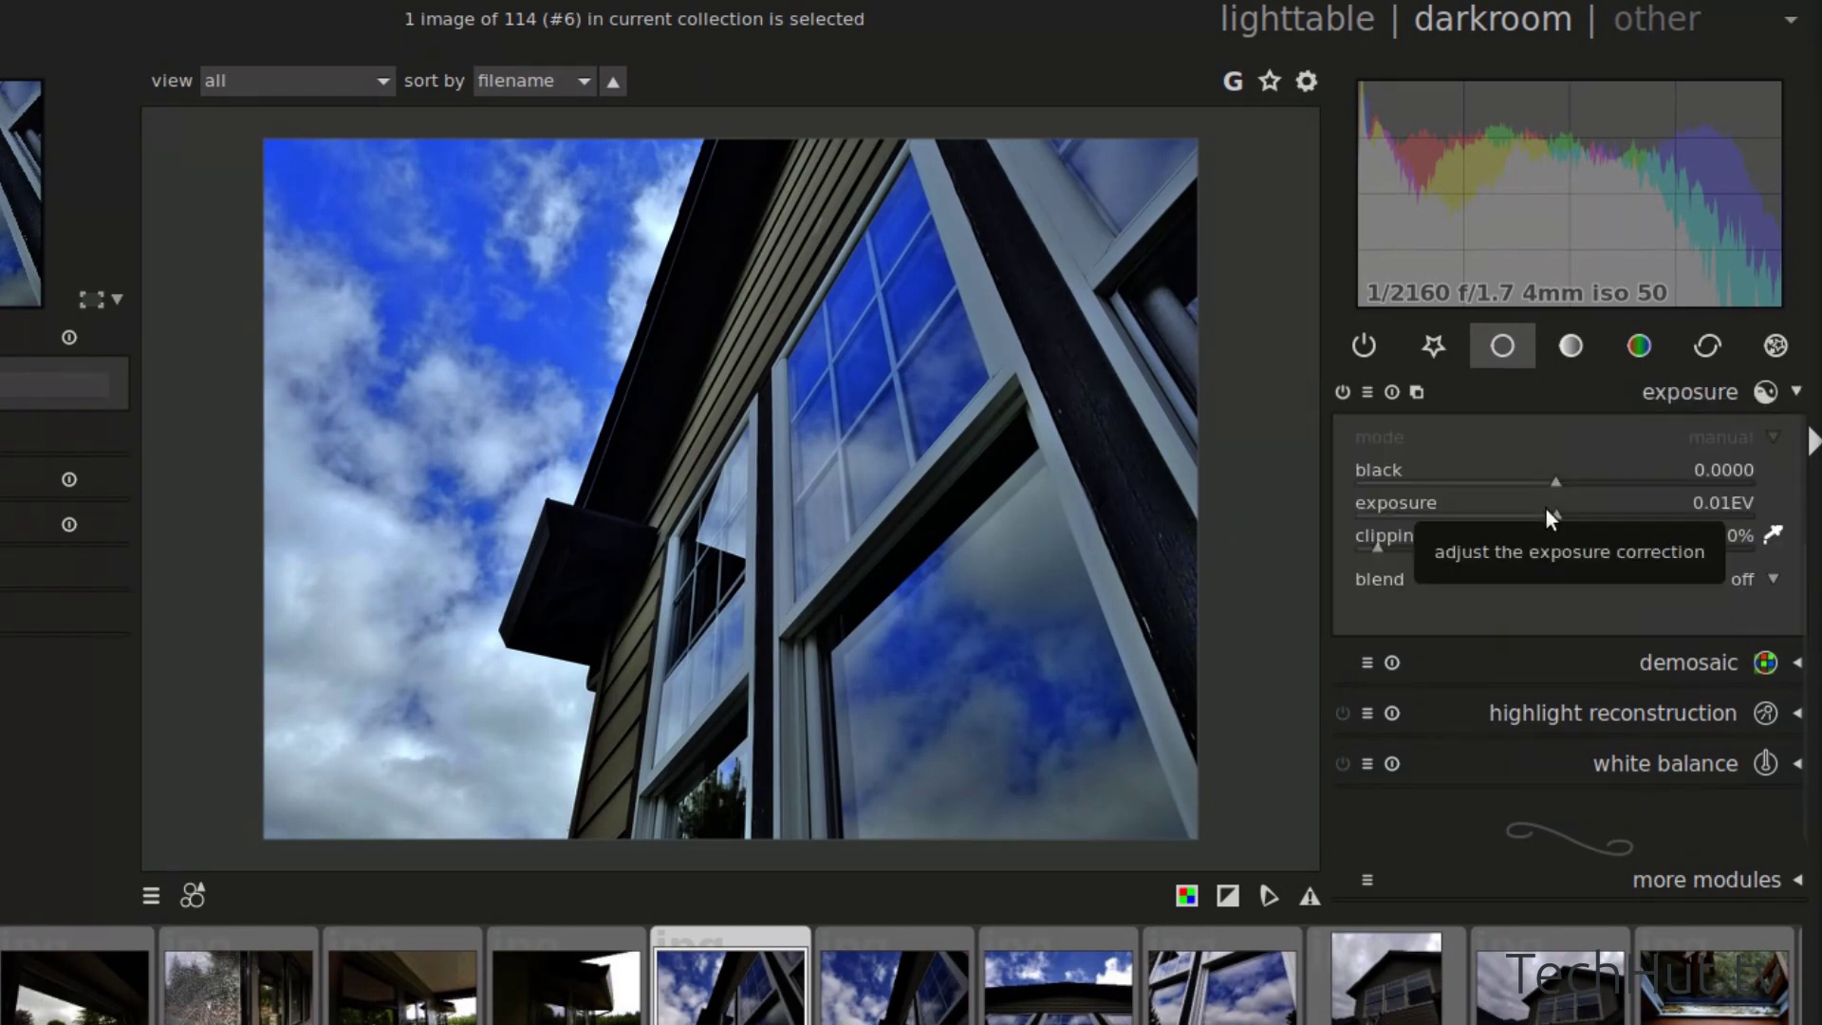
# - Darken the photo to exposure -0.22 EV with black level -0.0011, then collapse exposure
pyautogui.moveTo(1557, 470); pyautogui.dragTo(1540, 521)
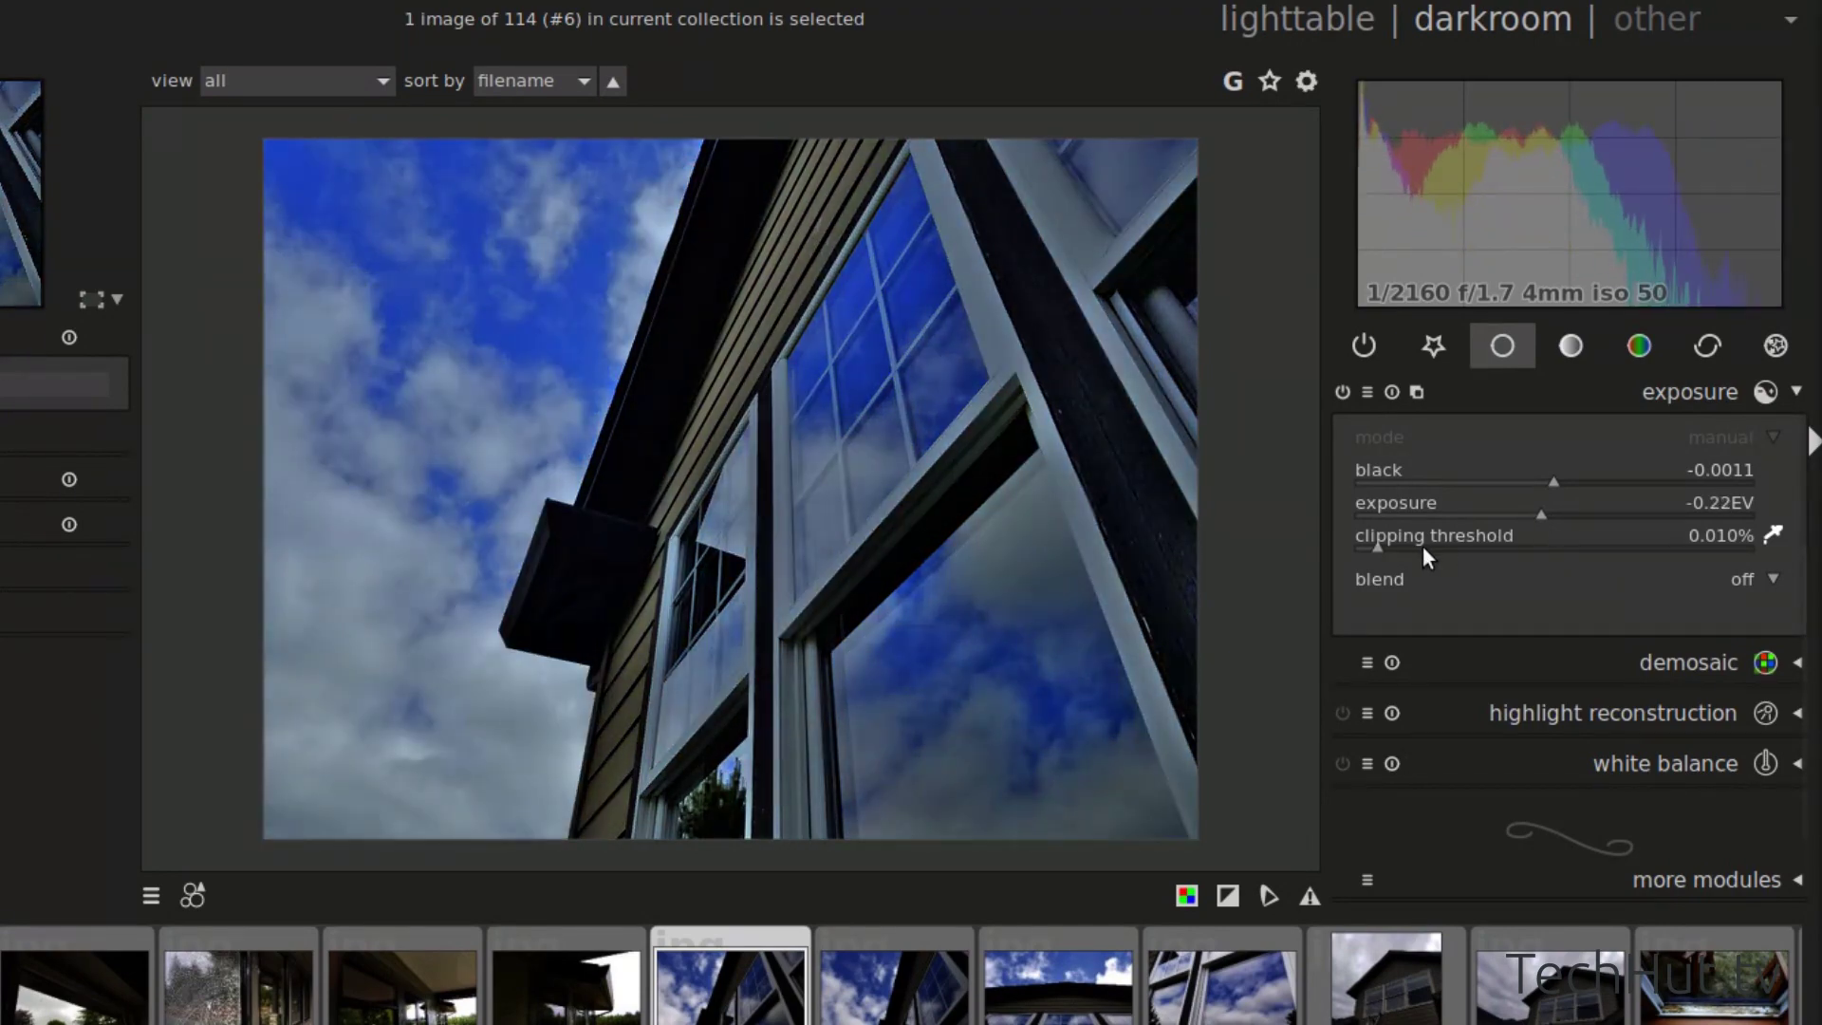
pyautogui.click(1794, 391)
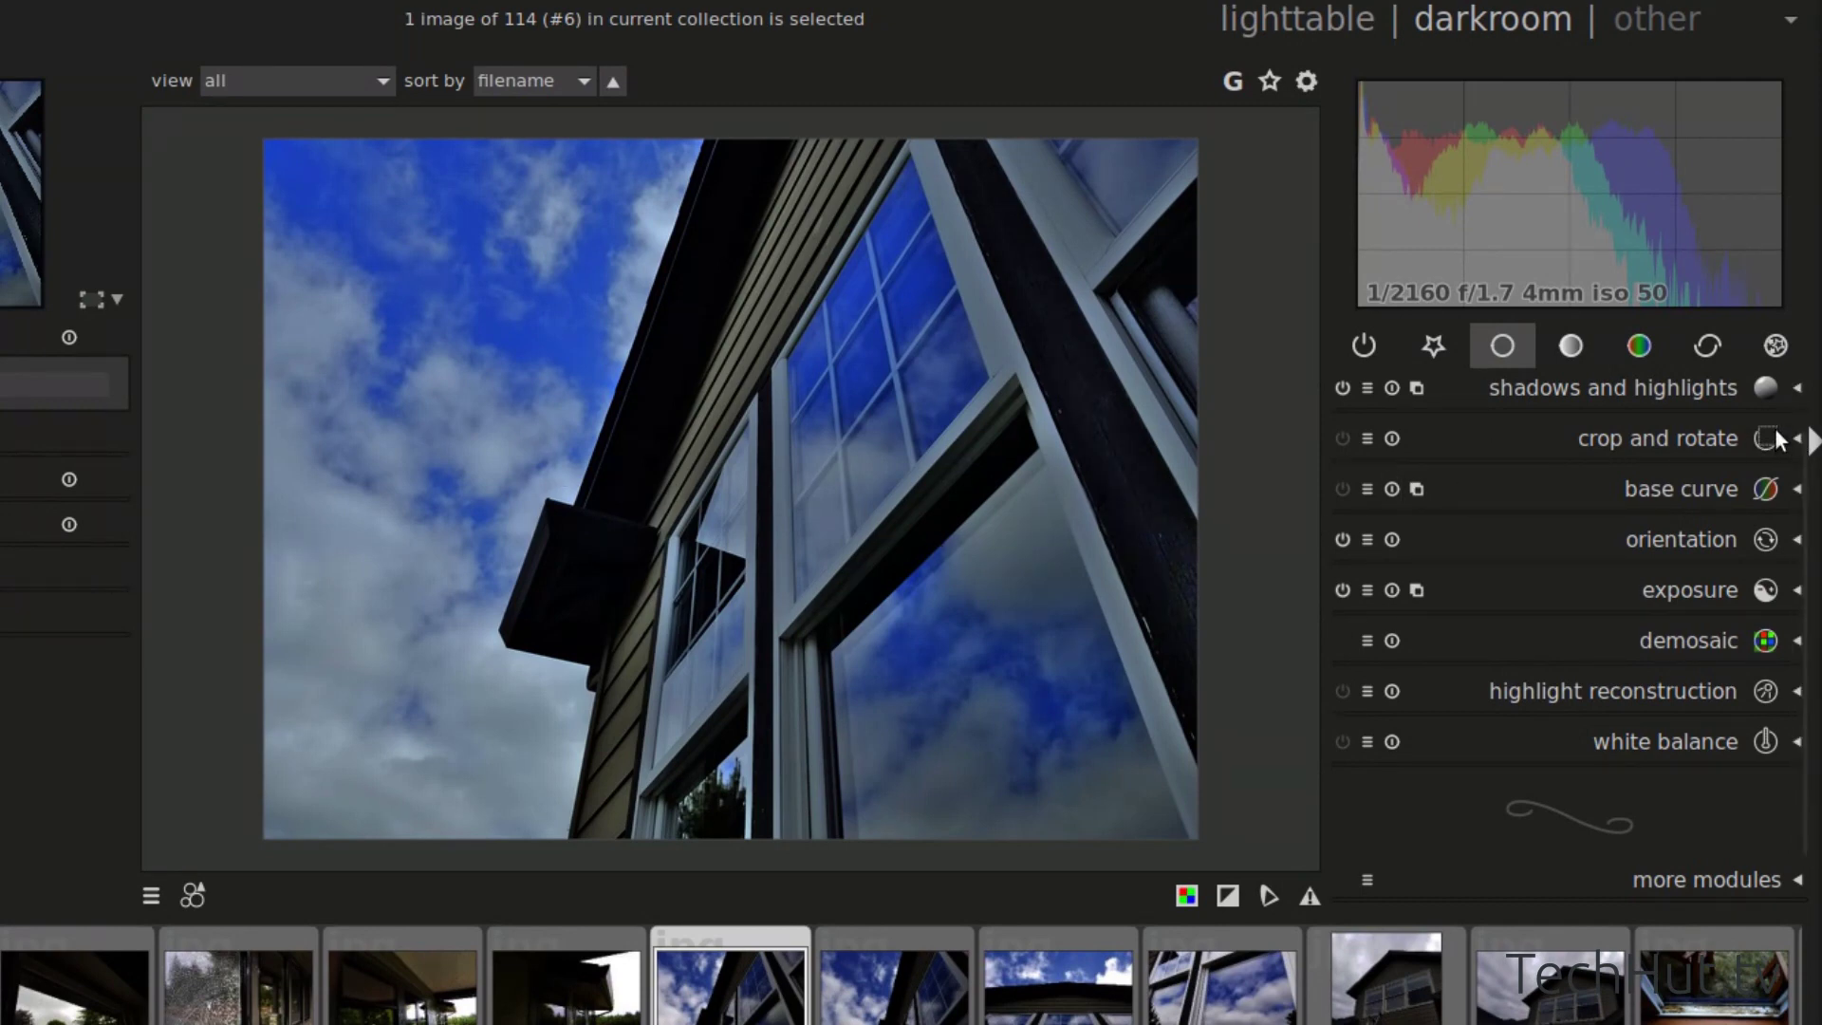
# - Set the crop and rotate aspect to square 1.00 and position the crop over the sky and house windows
pyautogui.click(1687, 435)
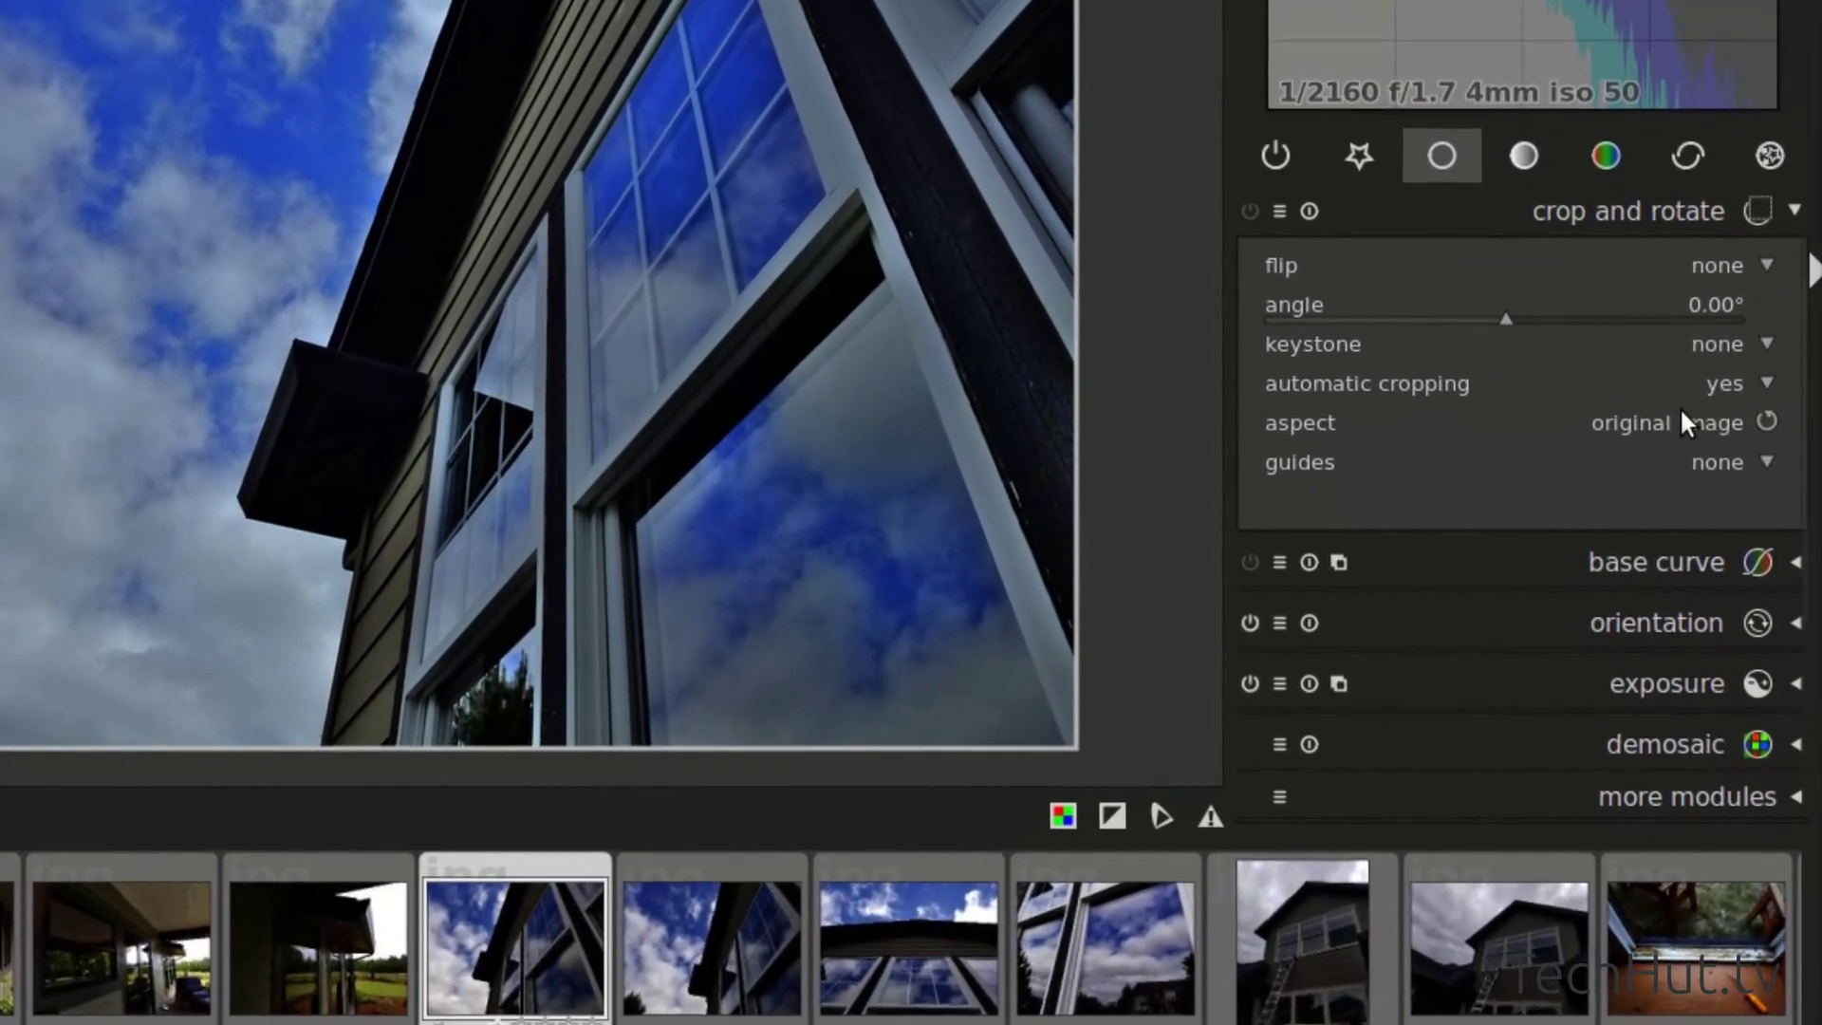
pyautogui.click(1680, 418)
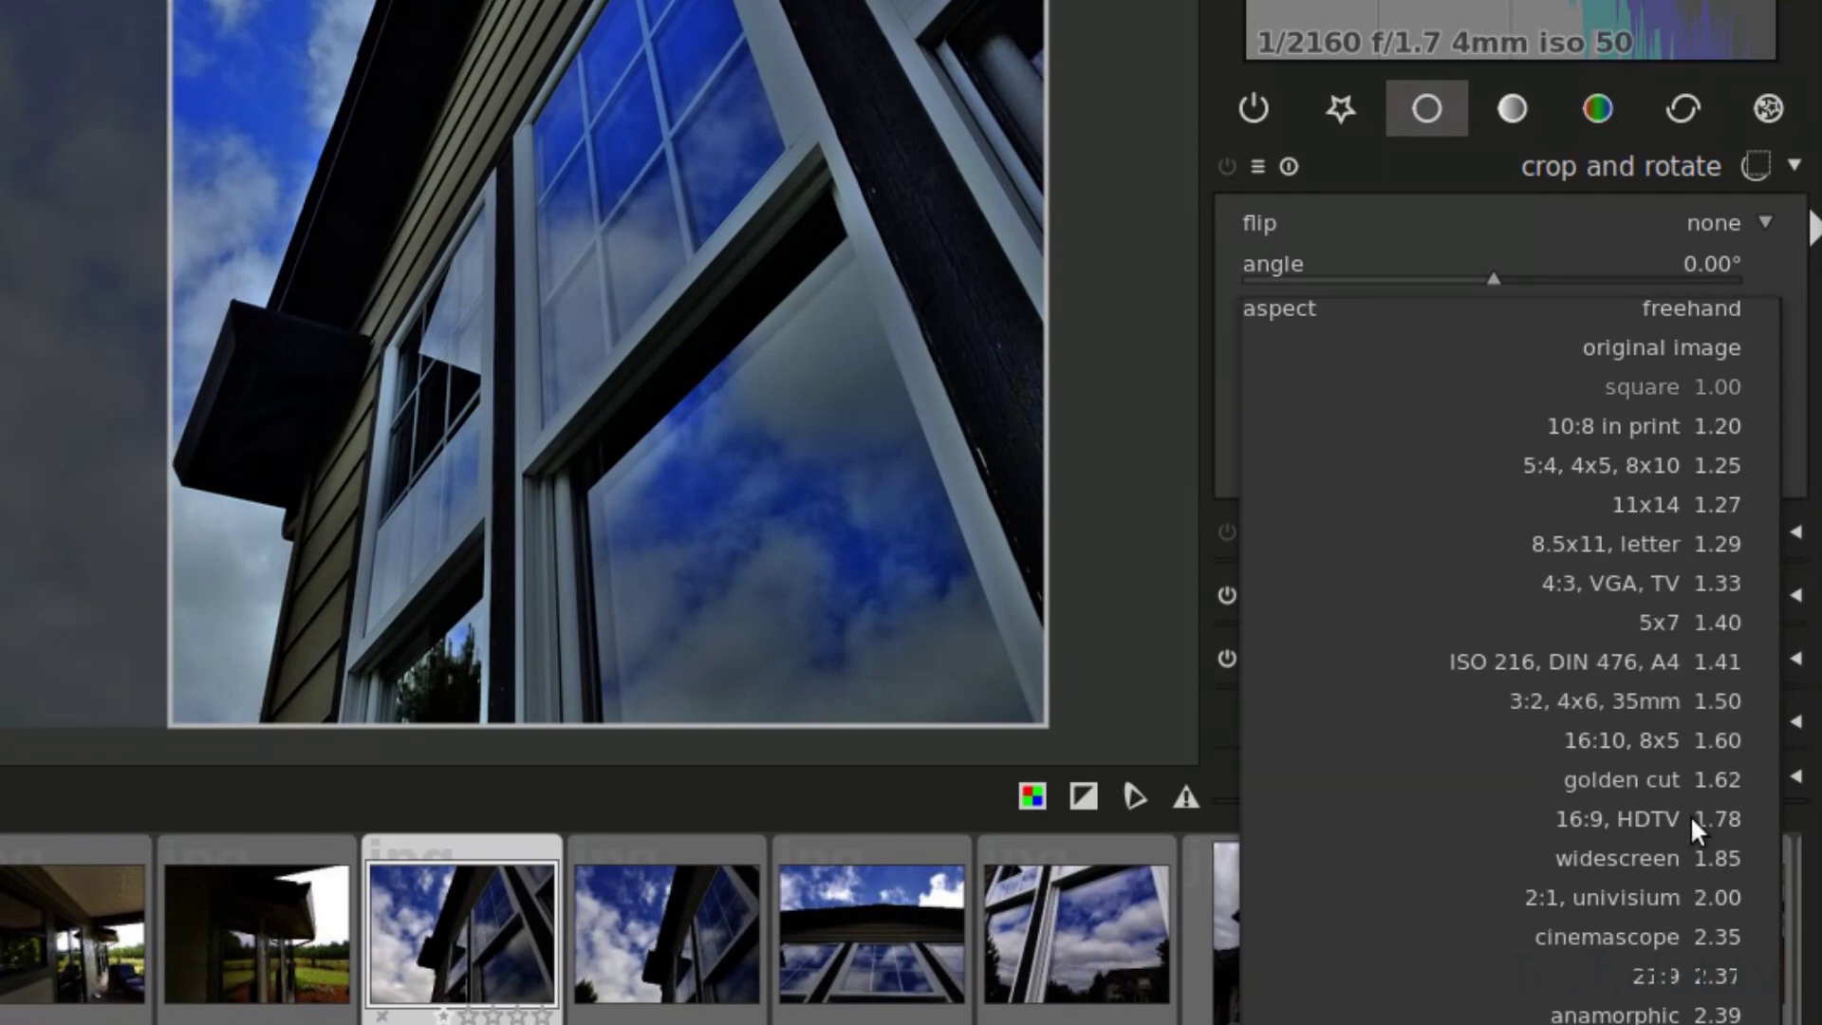
pyautogui.scroll(-5, 1689, 816)
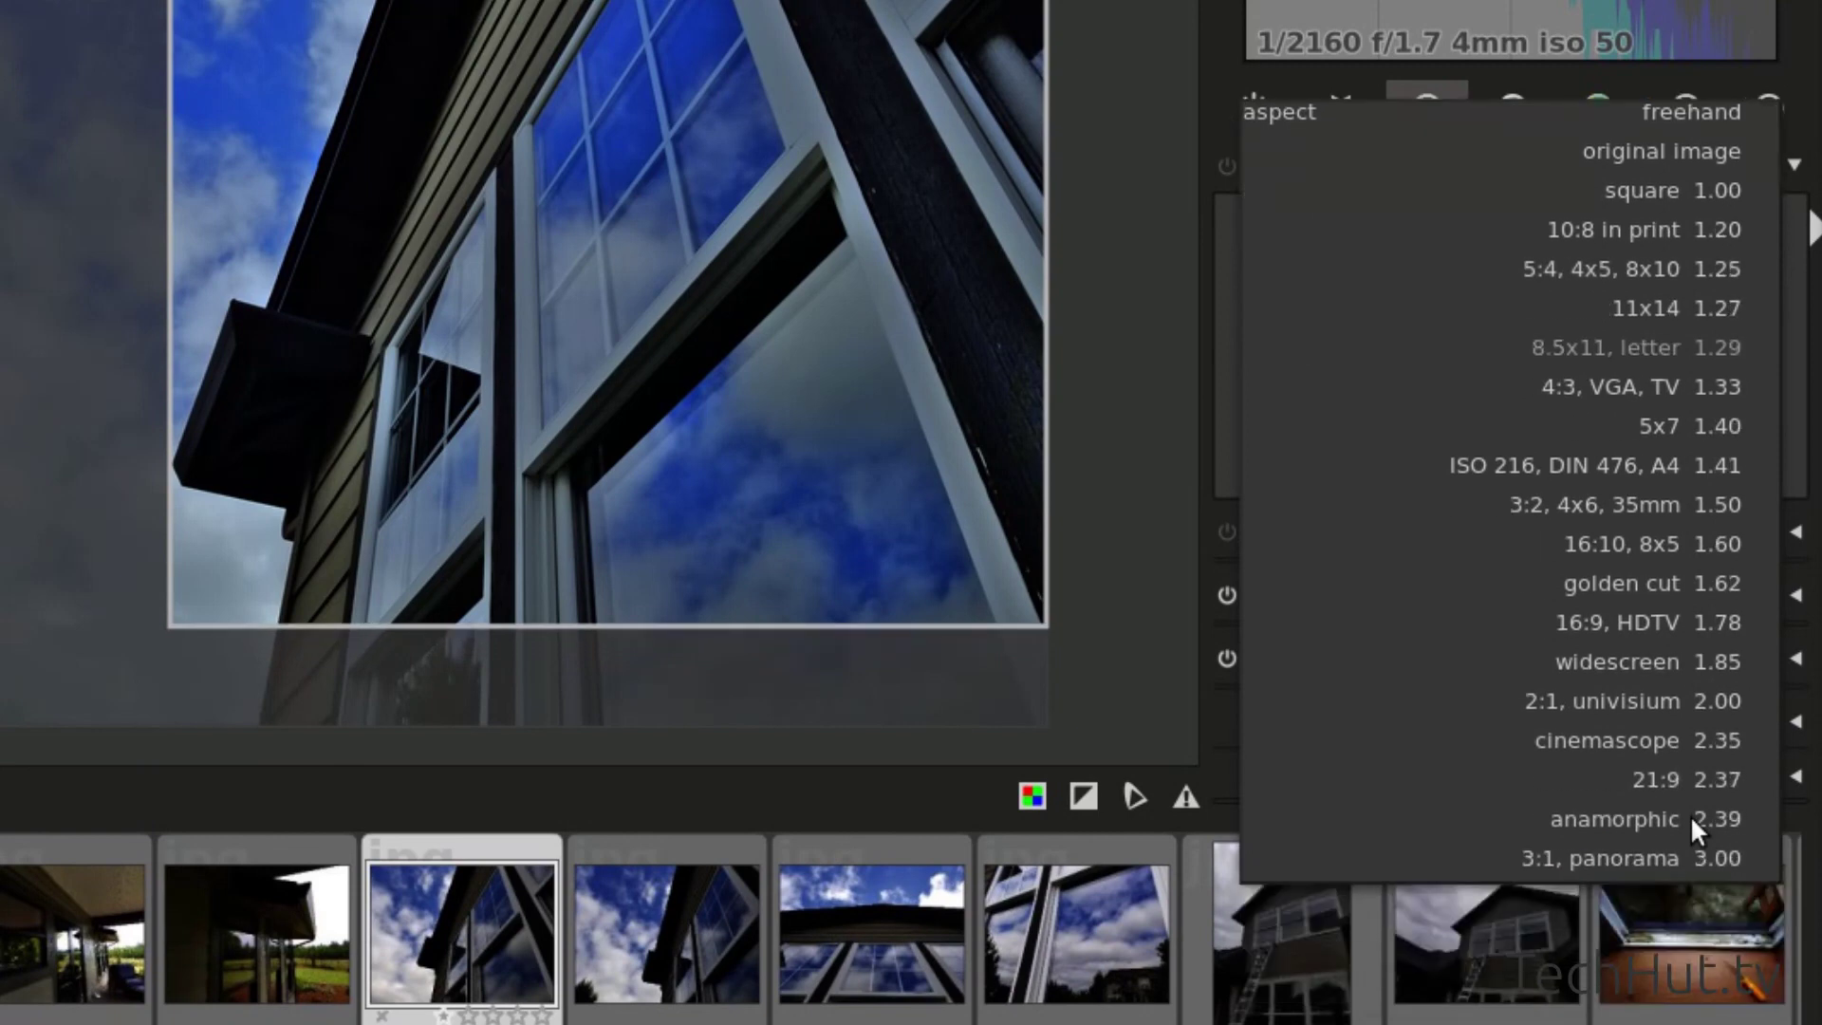
pyautogui.scroll(7, 1689, 816)
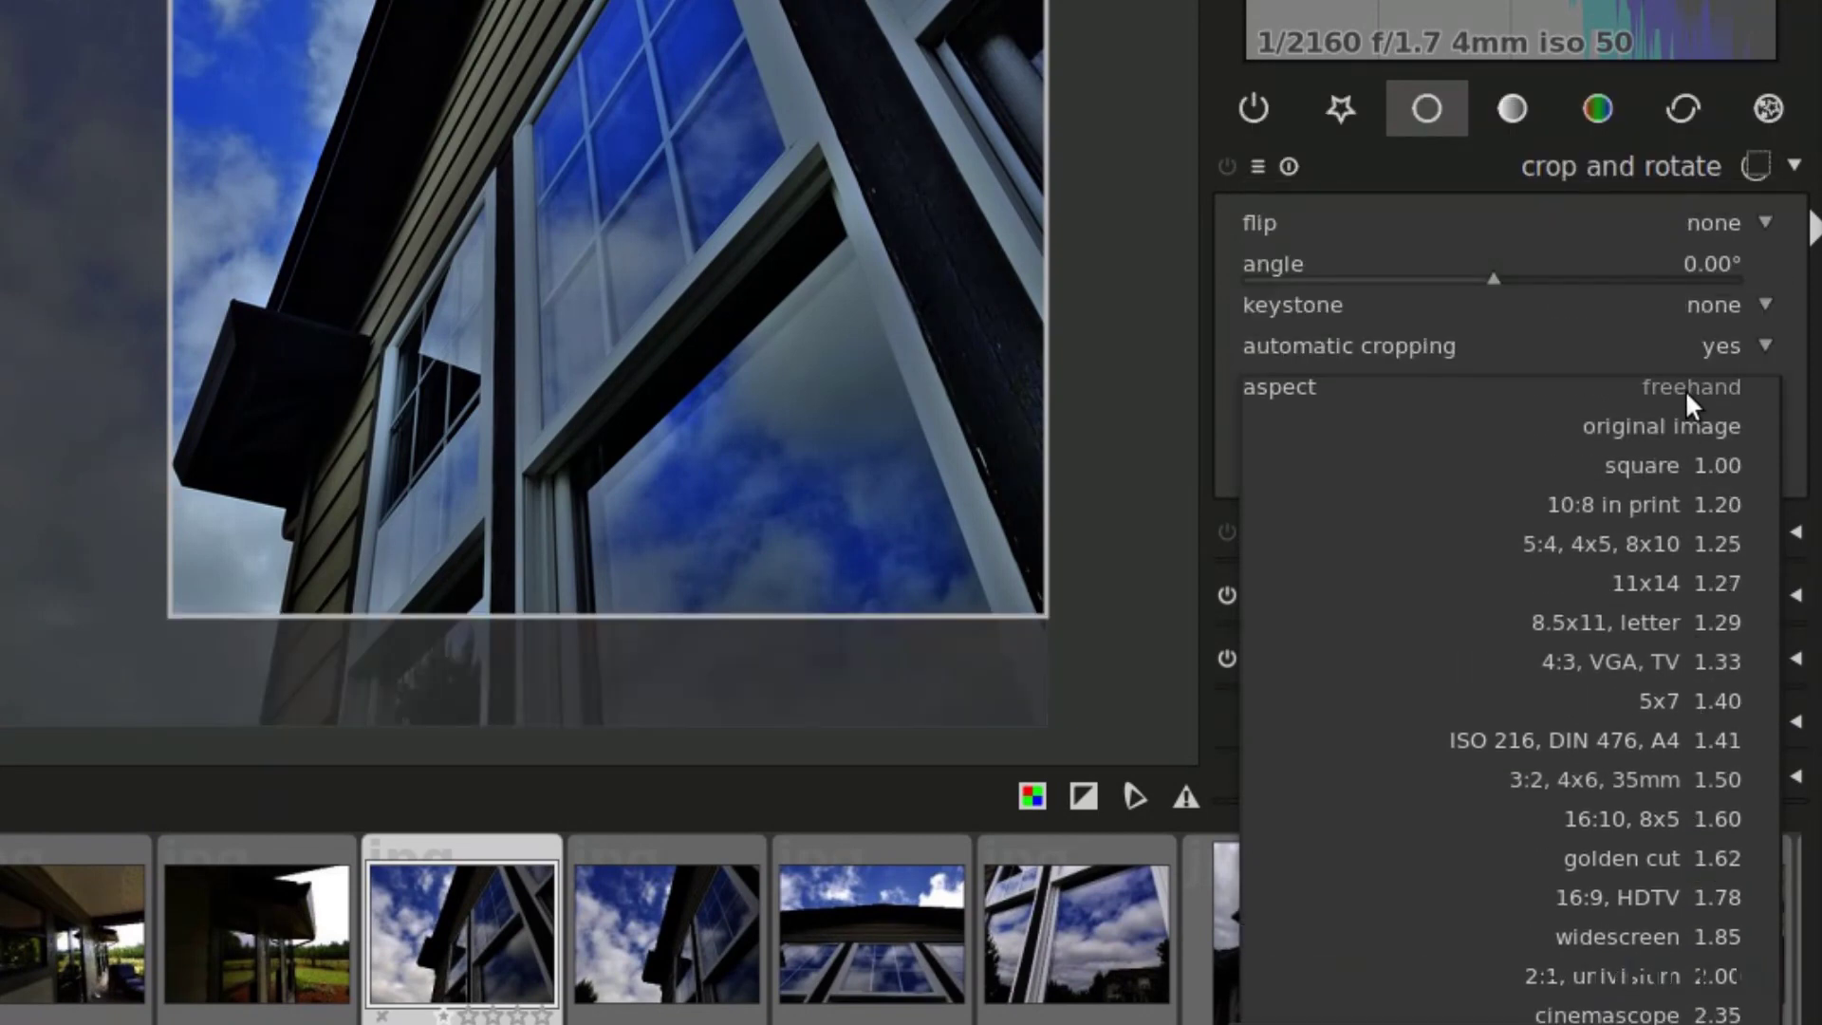
pyautogui.click(1697, 461)
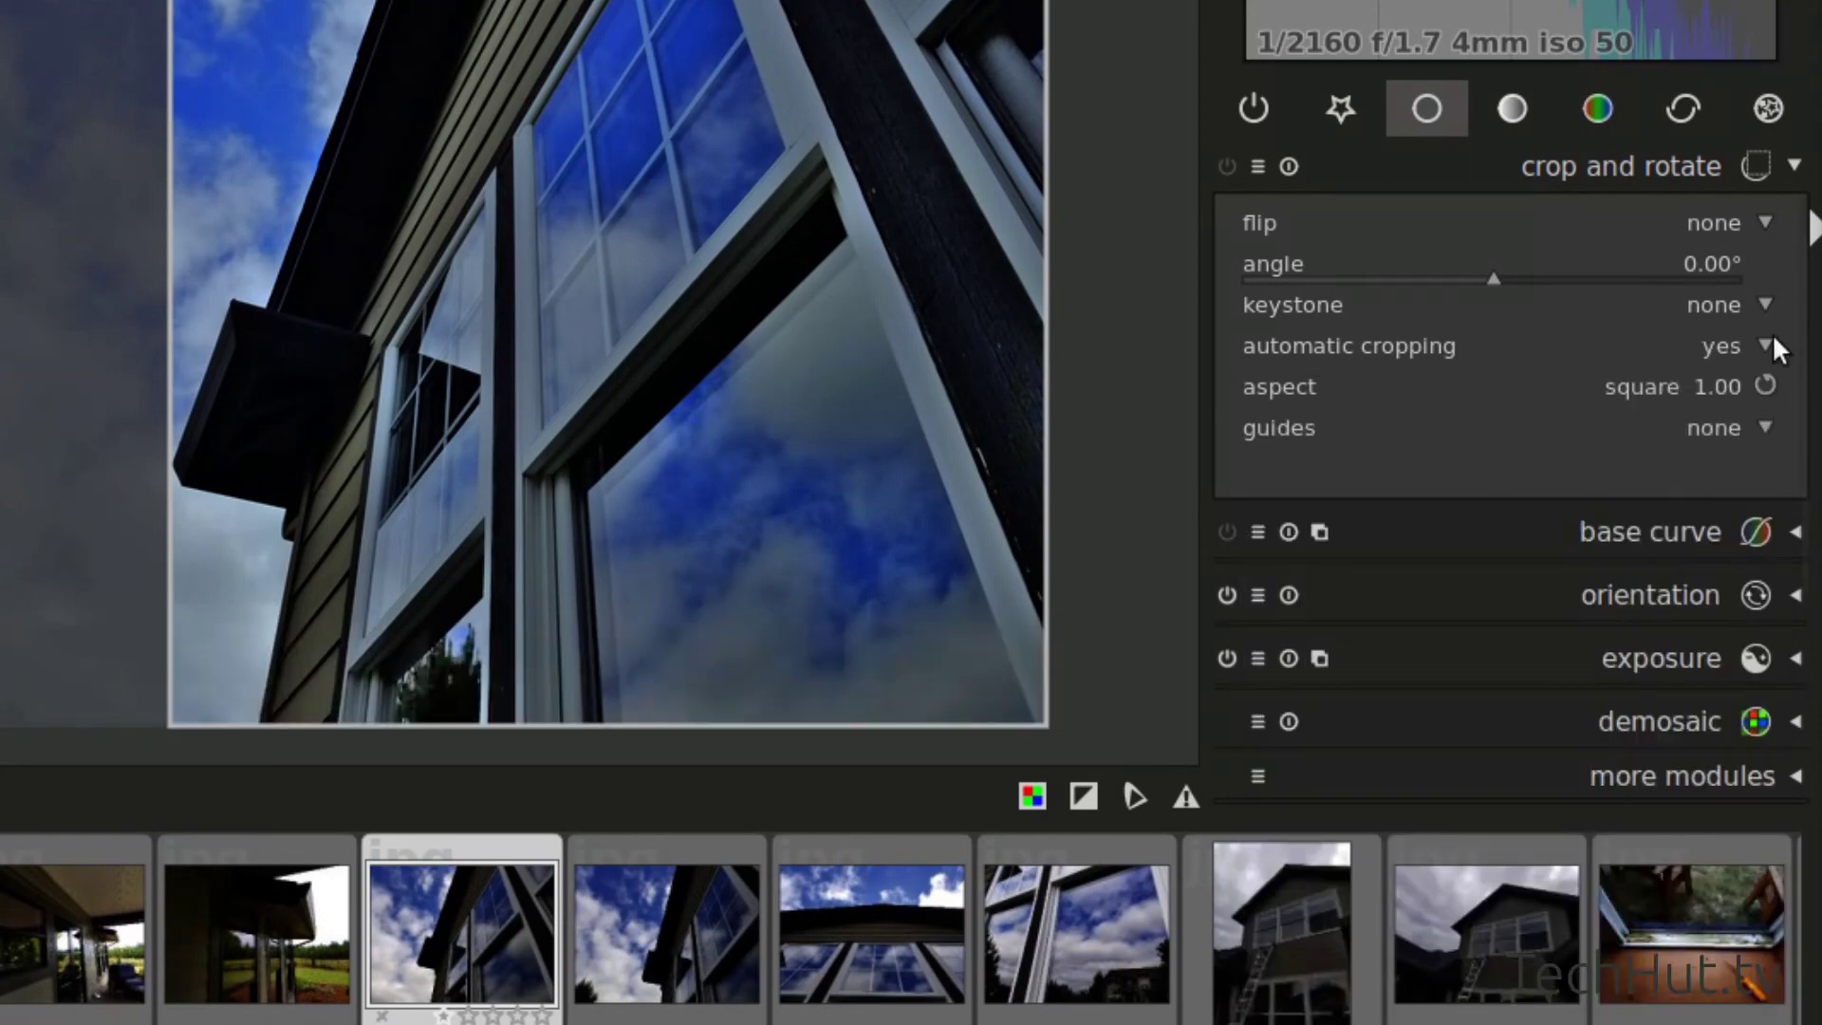
pyautogui.moveTo(878, 512); pyautogui.dragTo(540, 527)
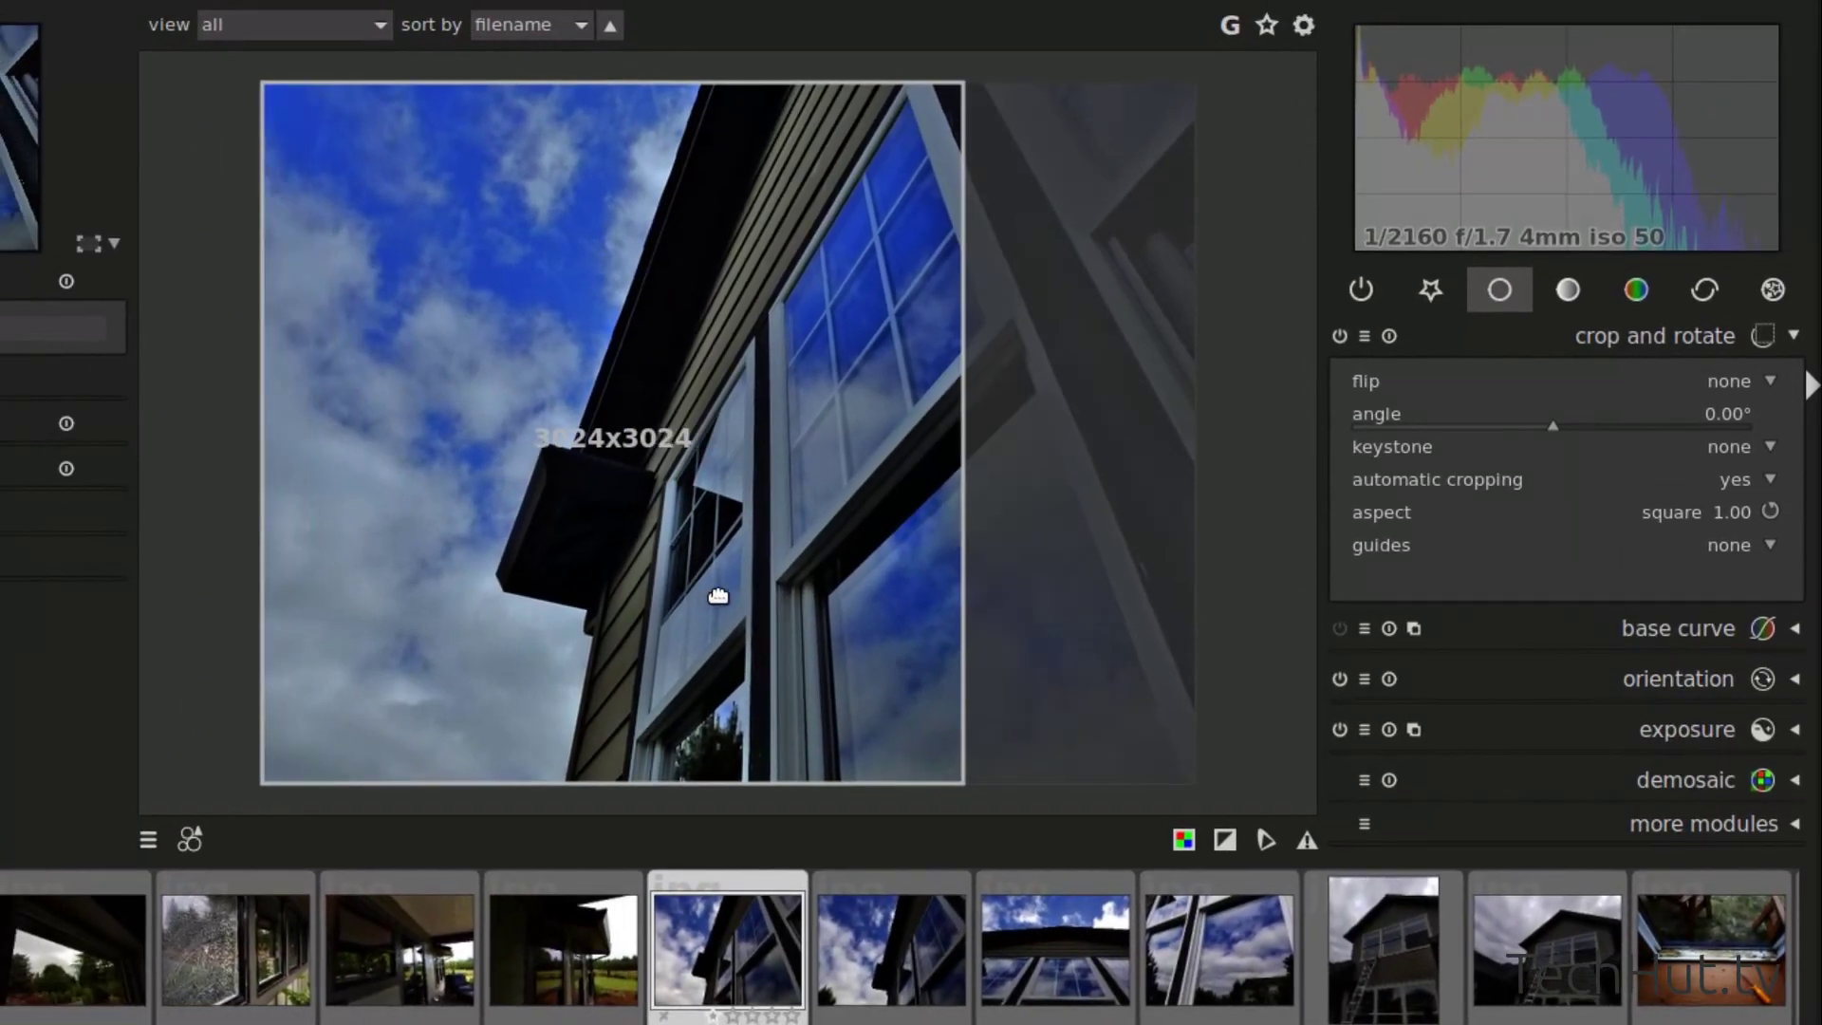
pyautogui.moveTo(718, 596); pyautogui.dragTo(732, 598)
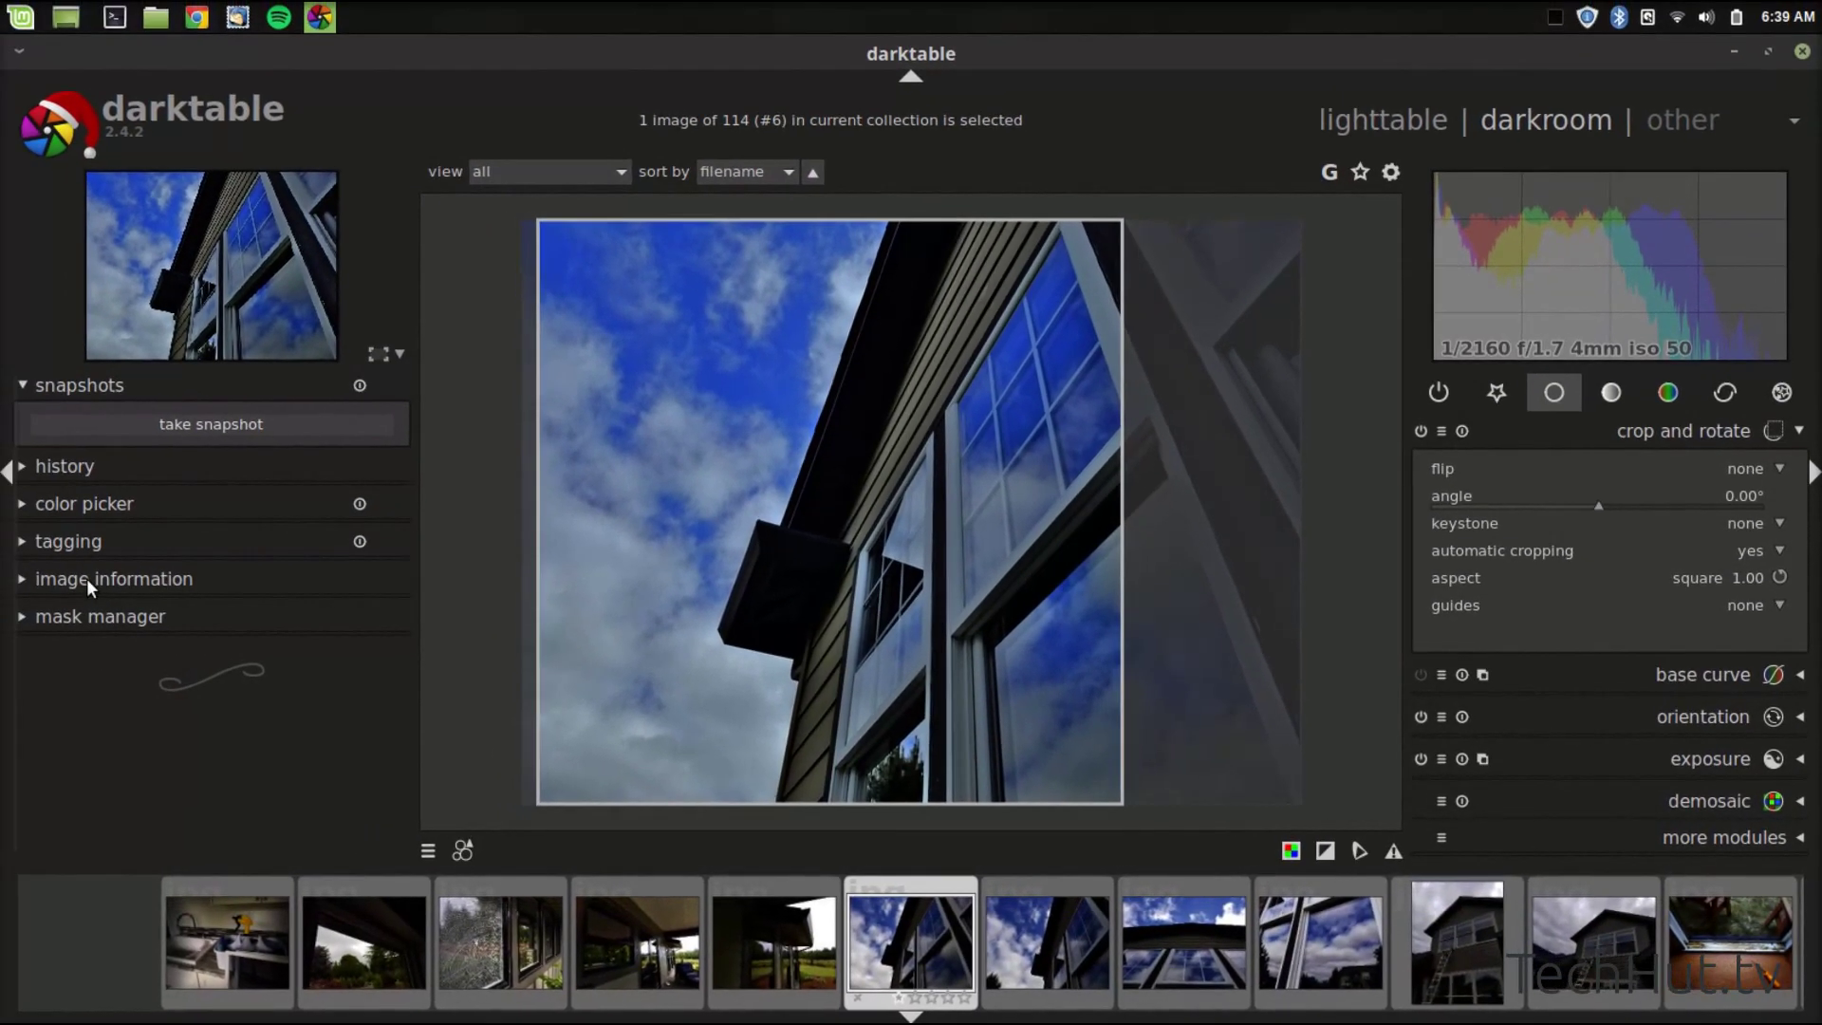
# - Glance at the image information, then show the history stack listing all eight edits
pyautogui.click(90, 579)
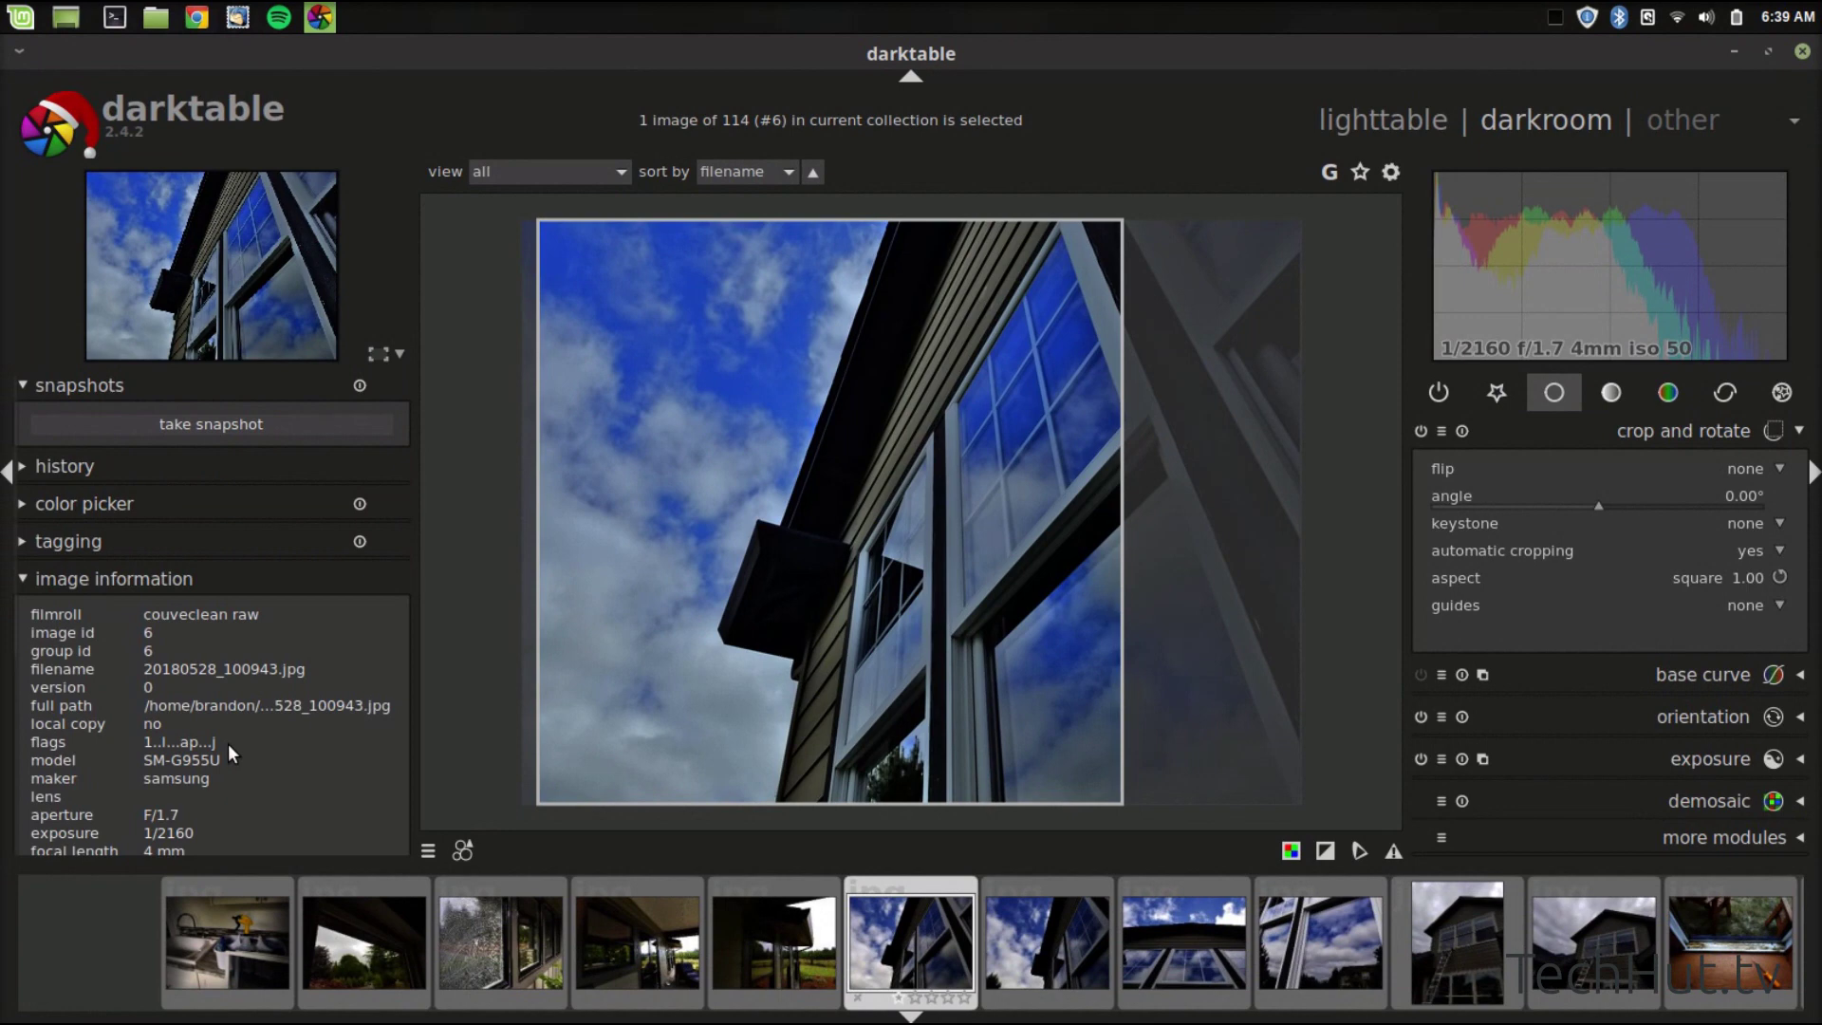
pyautogui.click(138, 581)
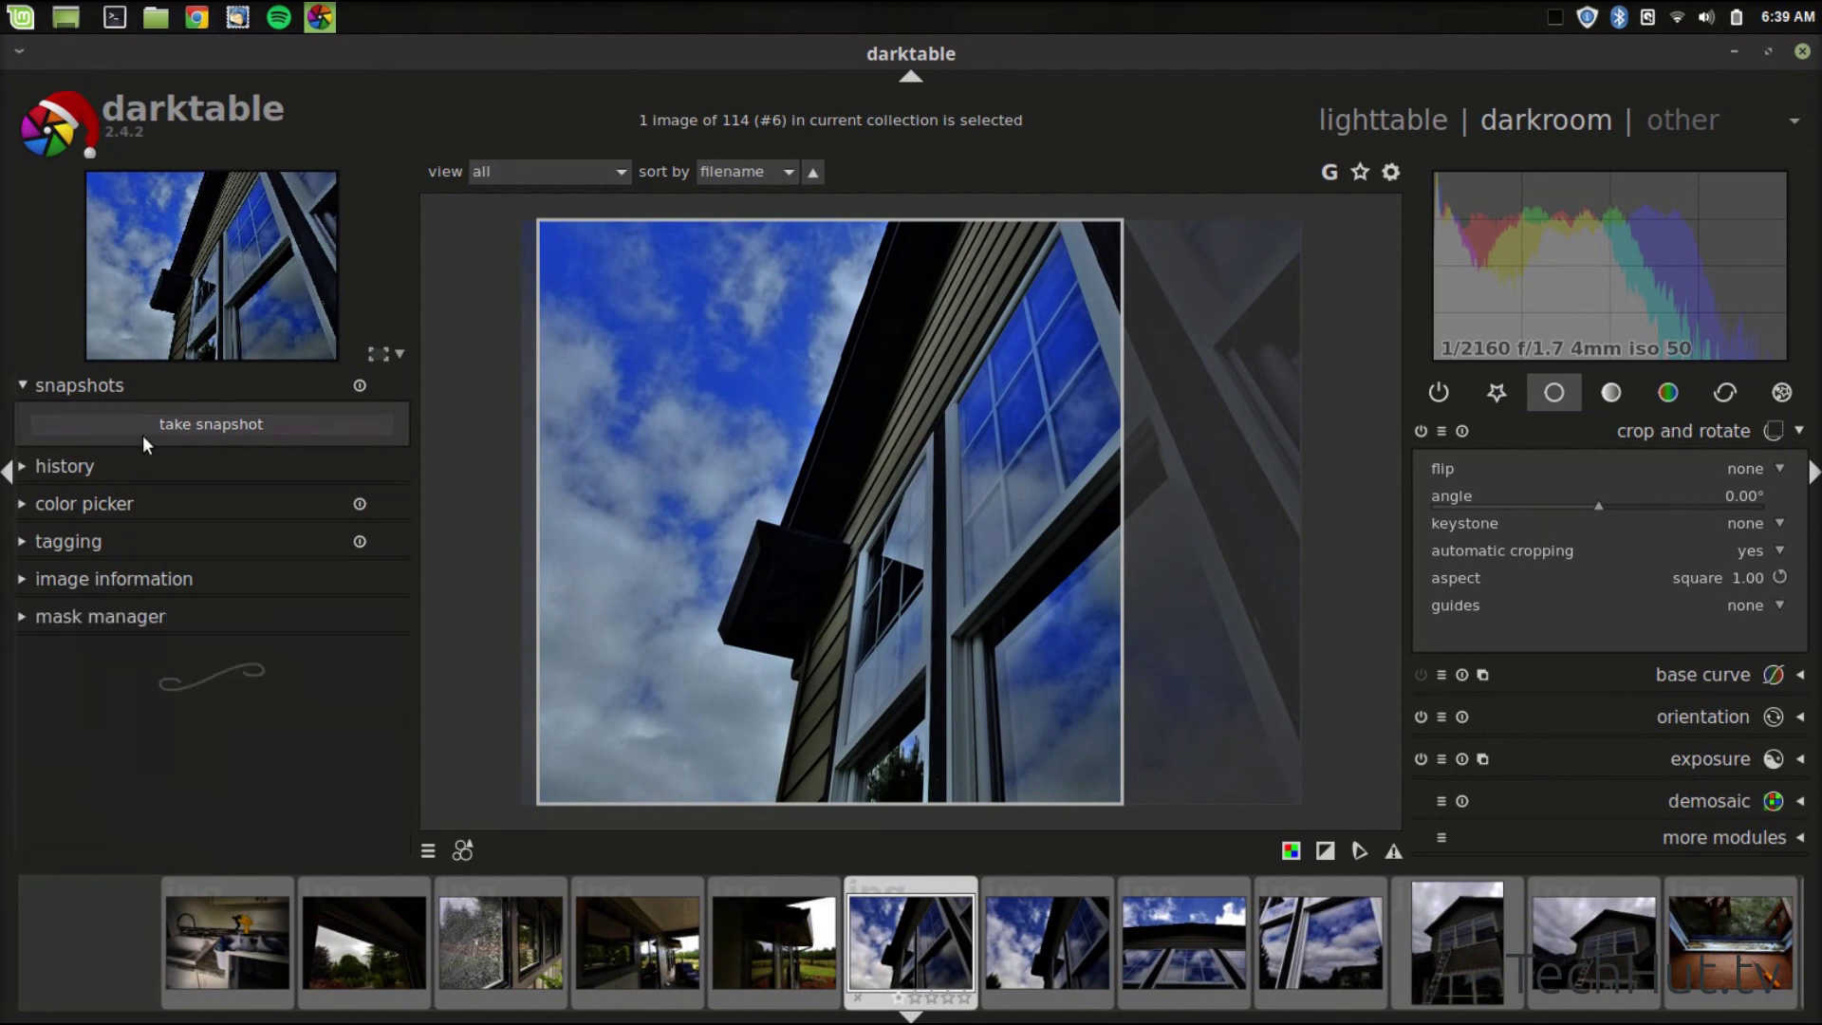
pyautogui.click(91, 465)
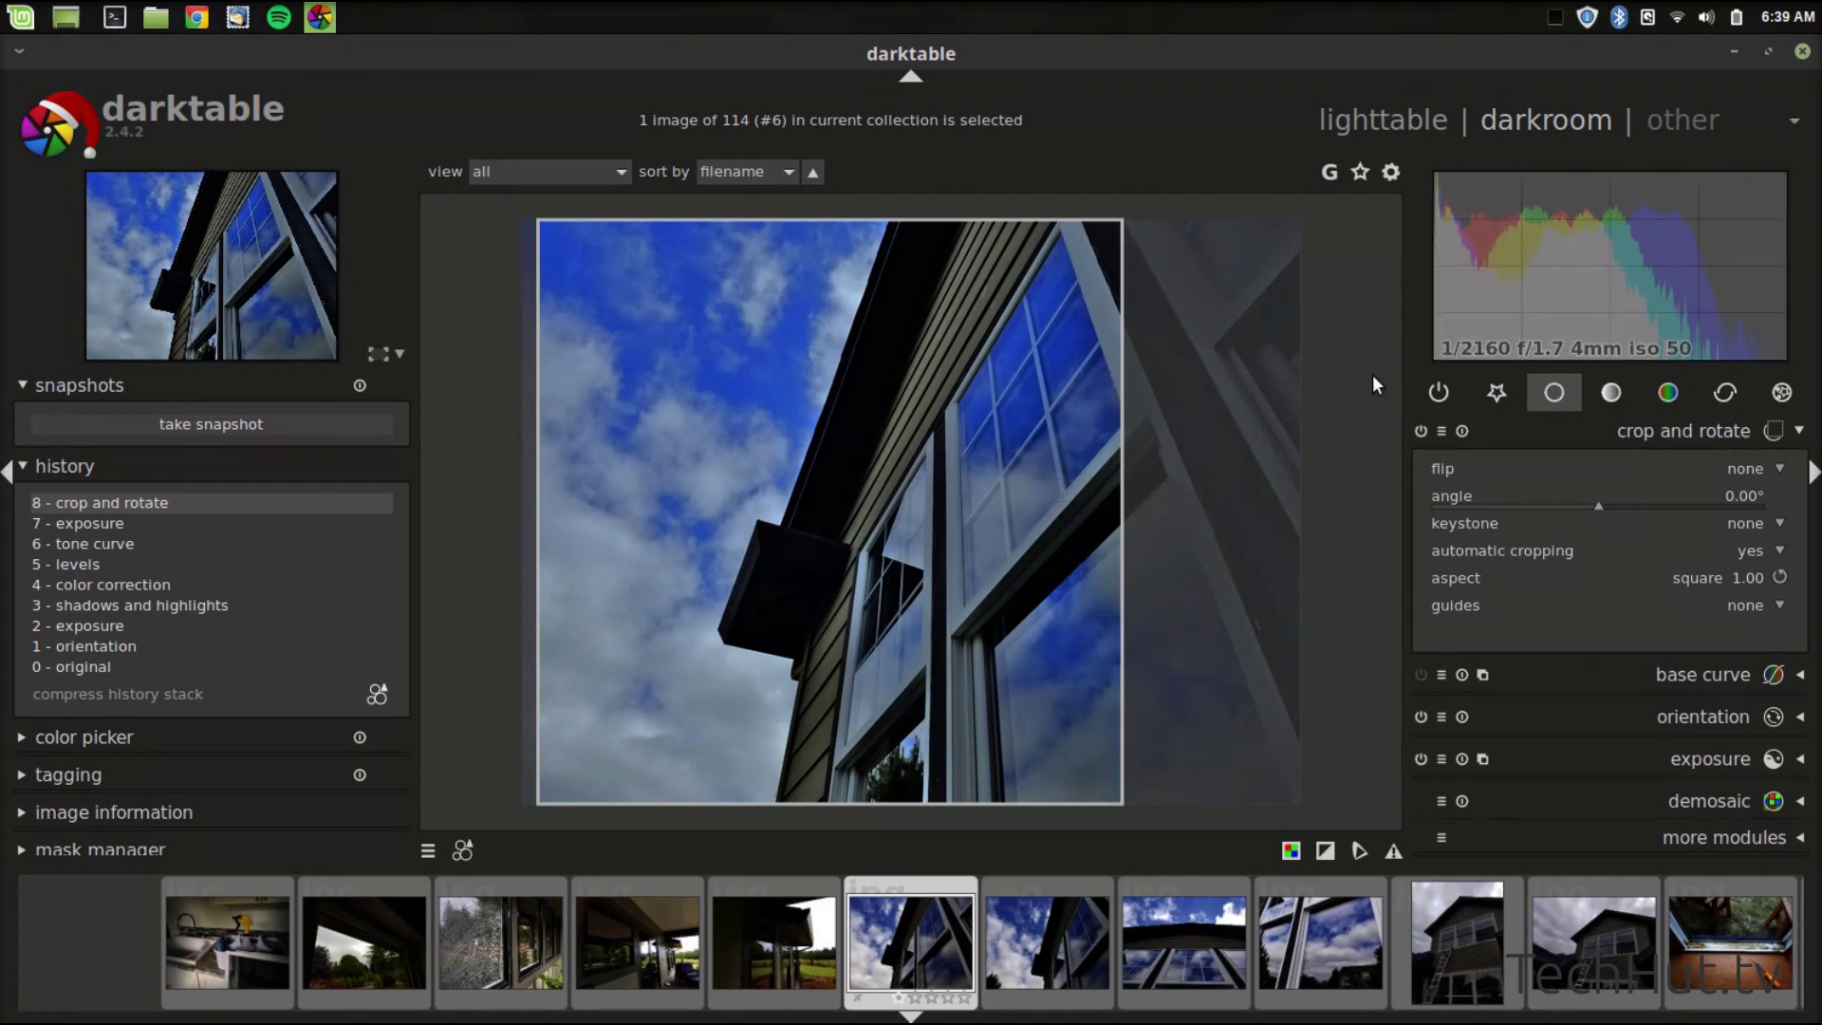
# - Commit the square crop and collapse the tone curve module
pyautogui.click(1669, 392)
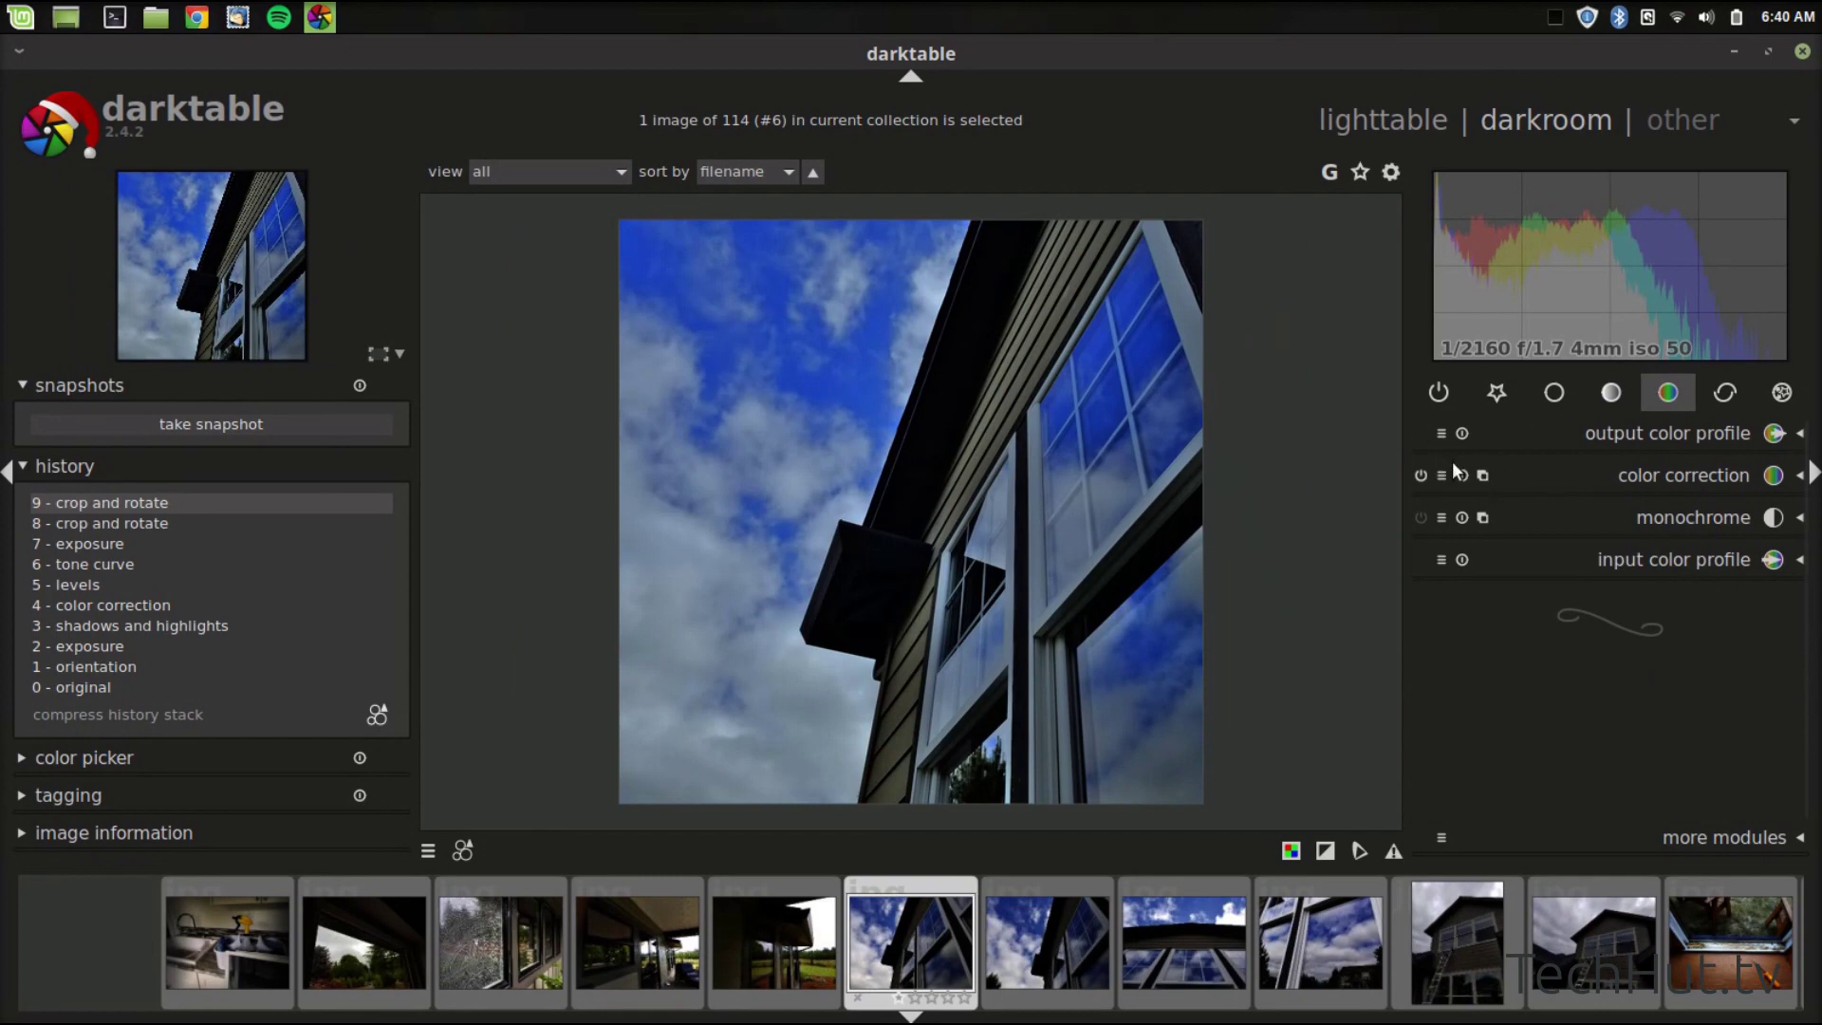
pyautogui.click(1611, 399)
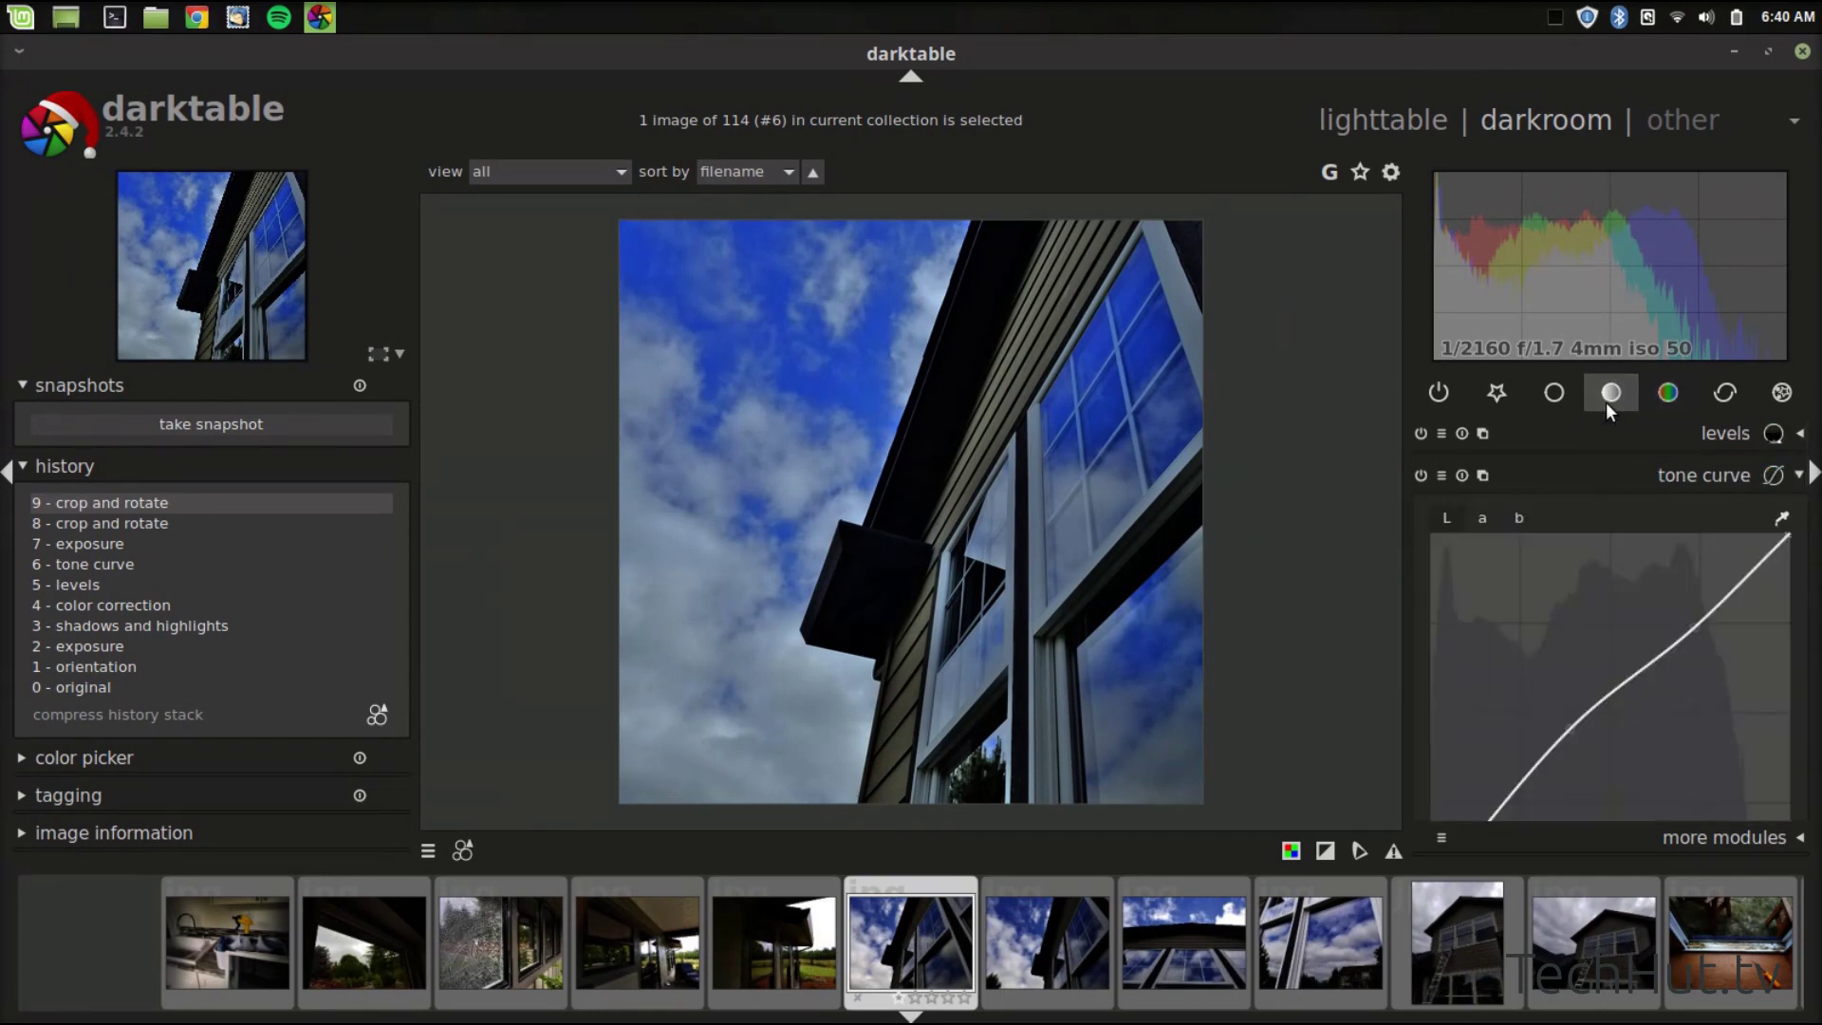
pyautogui.click(1609, 474)
# - Add a 1.00 EV graduated density filter with its line across the upper sky
pyautogui.click(1776, 397)
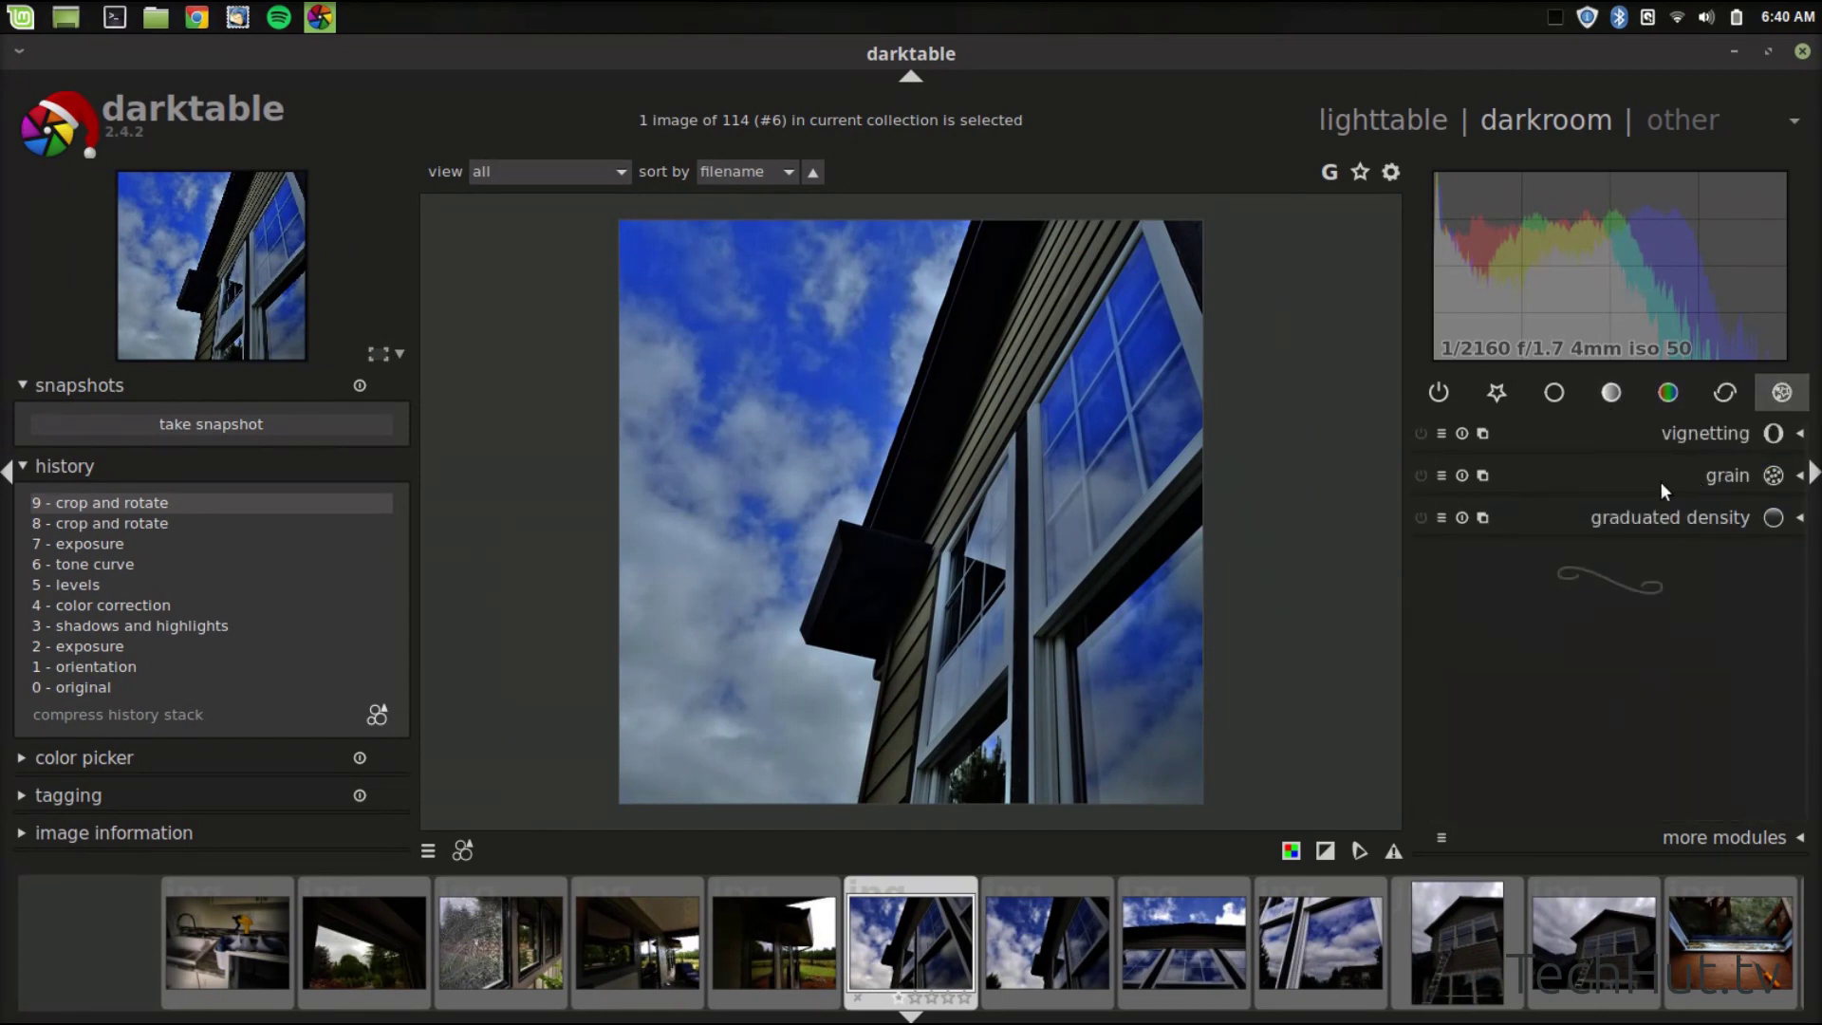
pyautogui.click(1729, 519)
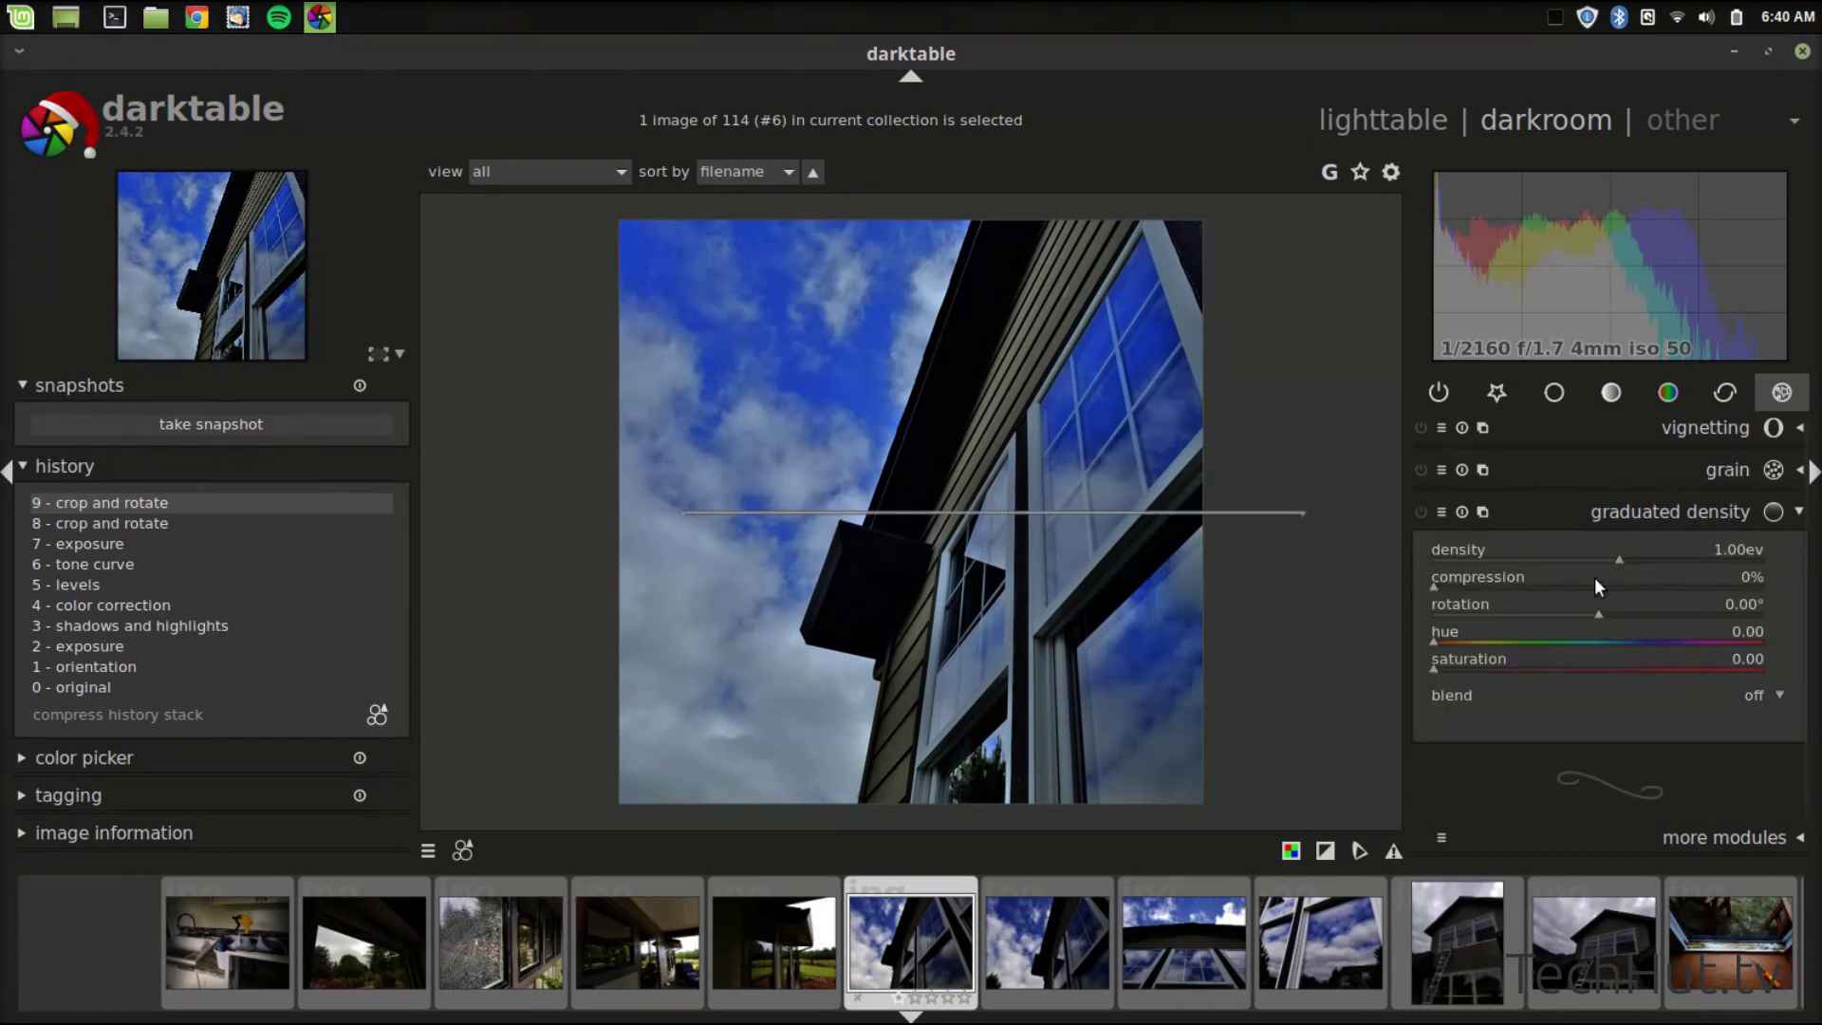
pyautogui.moveTo(1069, 508); pyautogui.dragTo(1078, 377)
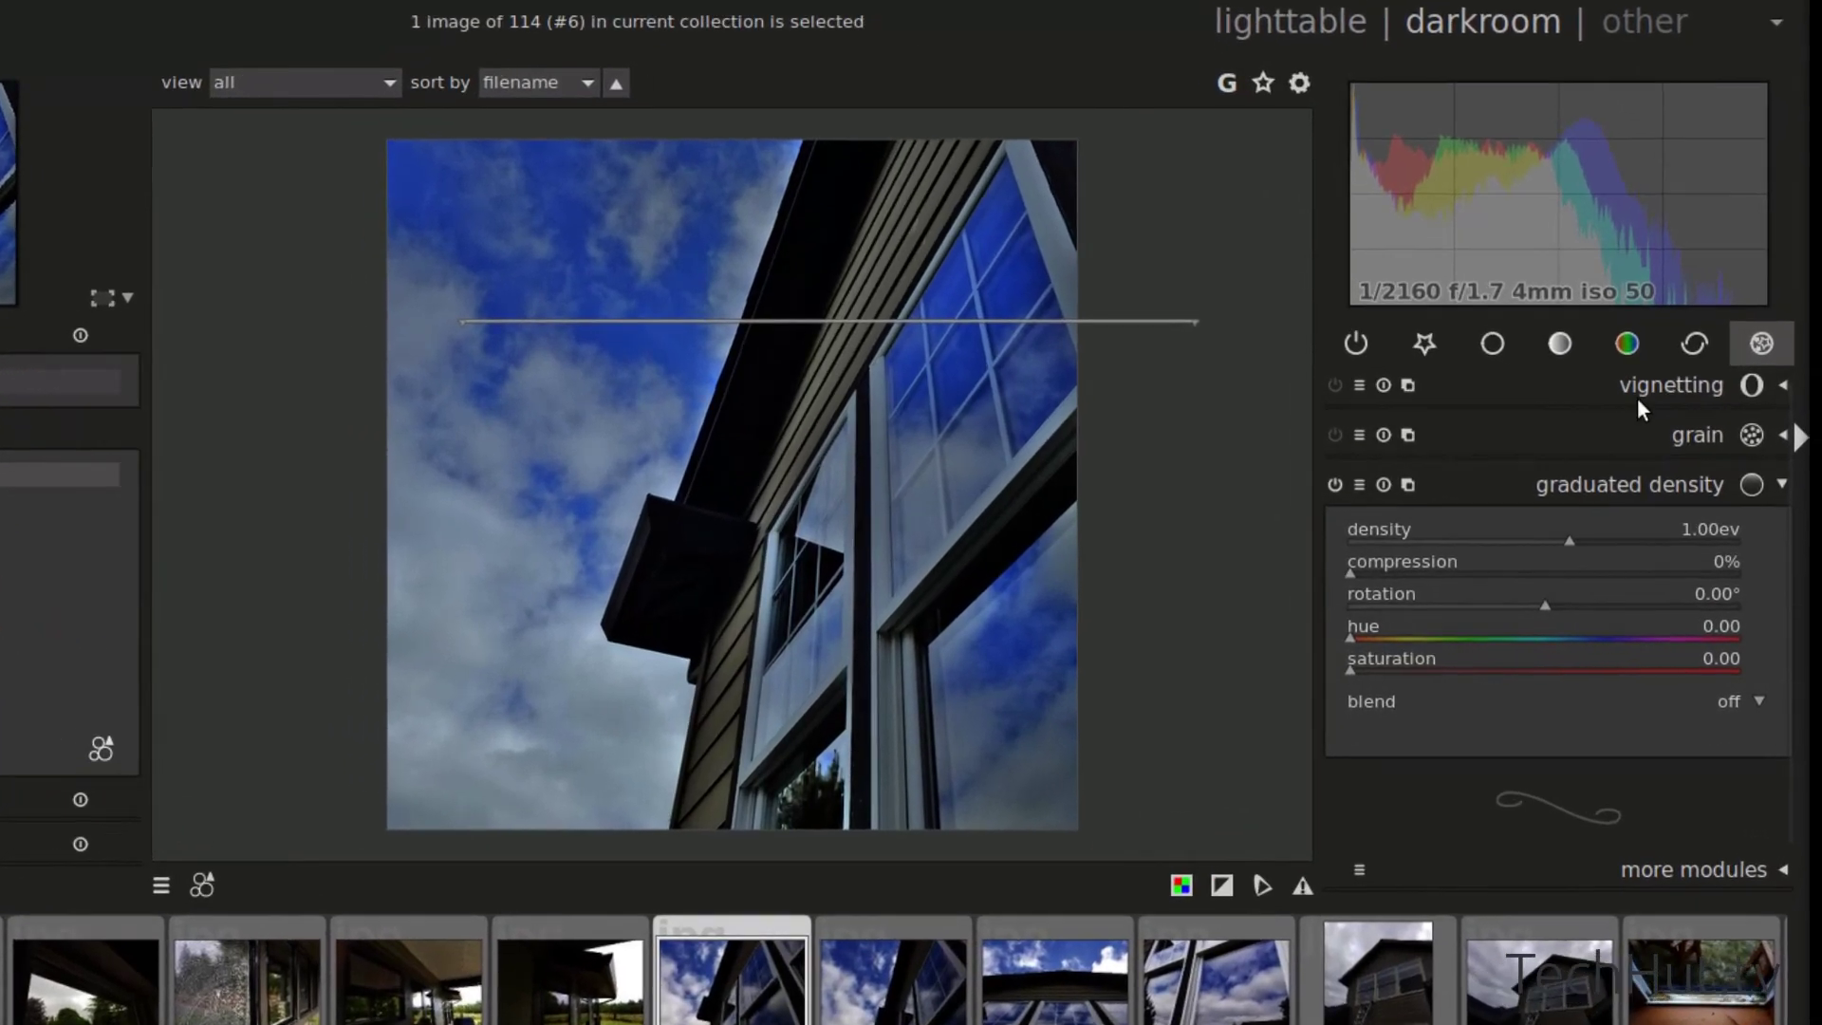
pyautogui.click(1637, 389)
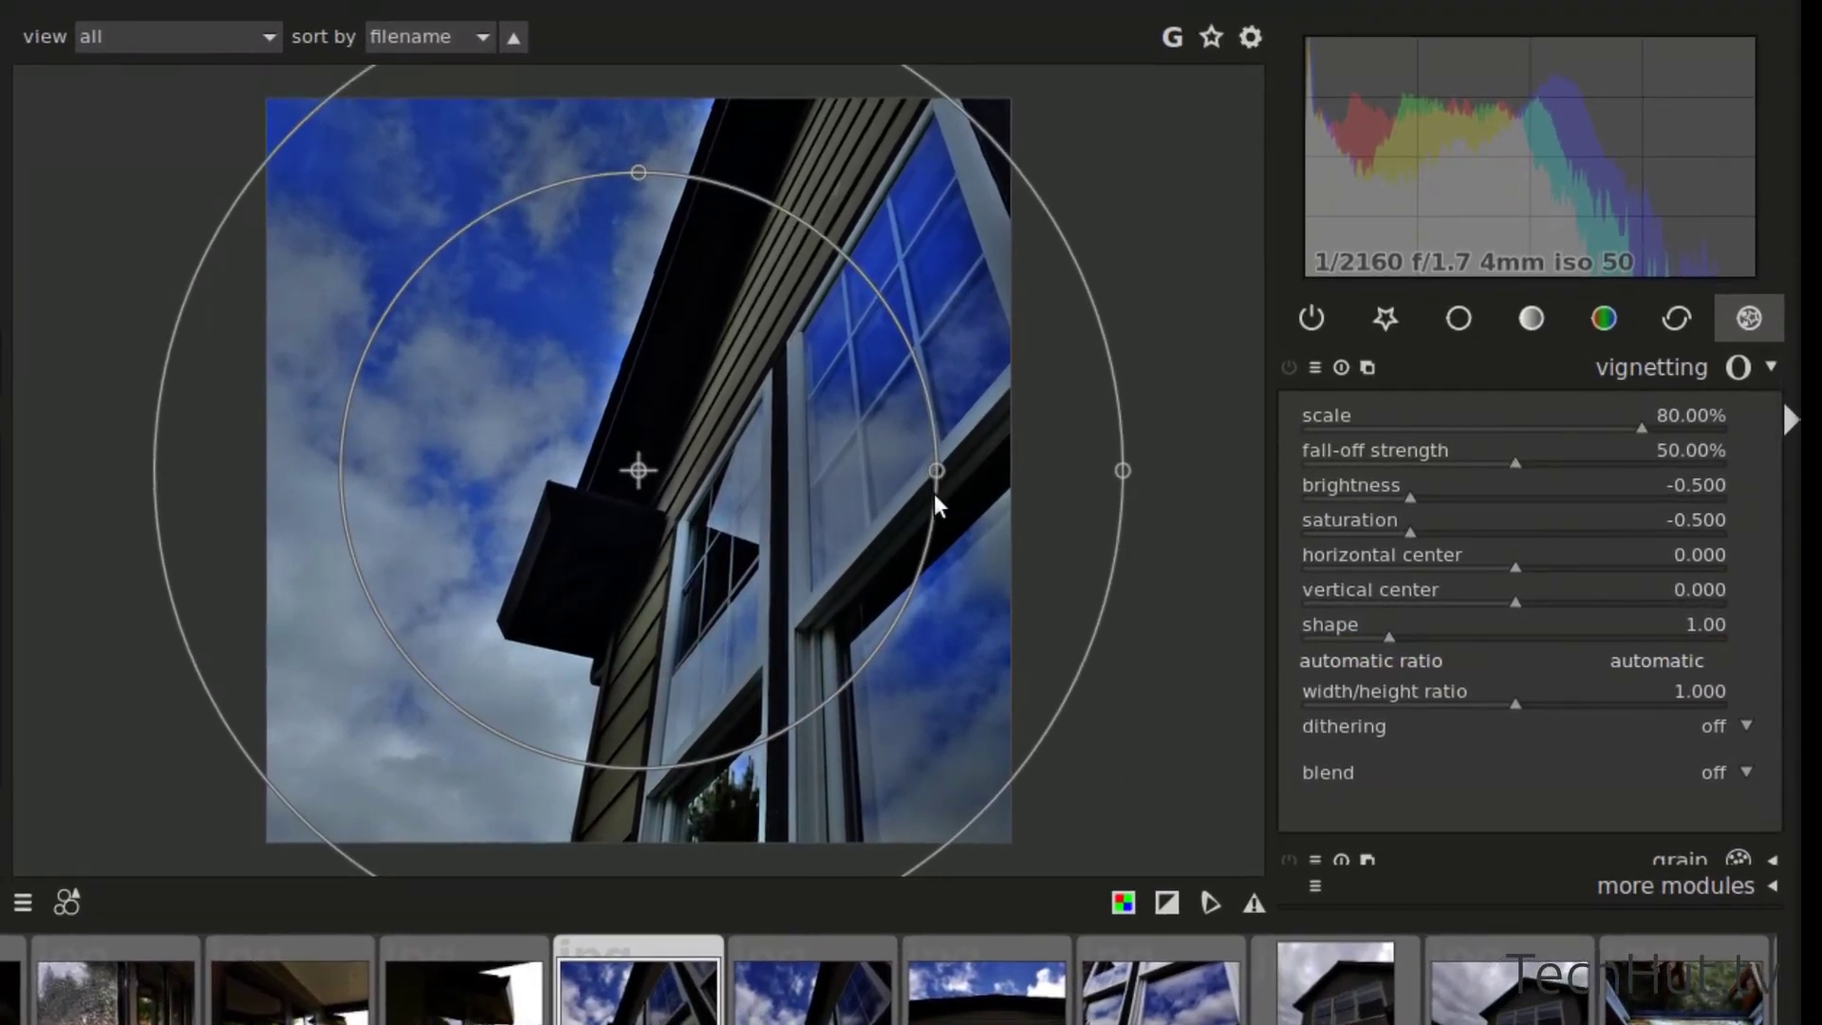
# - Make the vignette an oval with 72.50% scale, -0.661 brightness, -0.191 saturation and 0.80 shape
pyautogui.moveTo(938, 470); pyautogui.dragTo(885, 480)
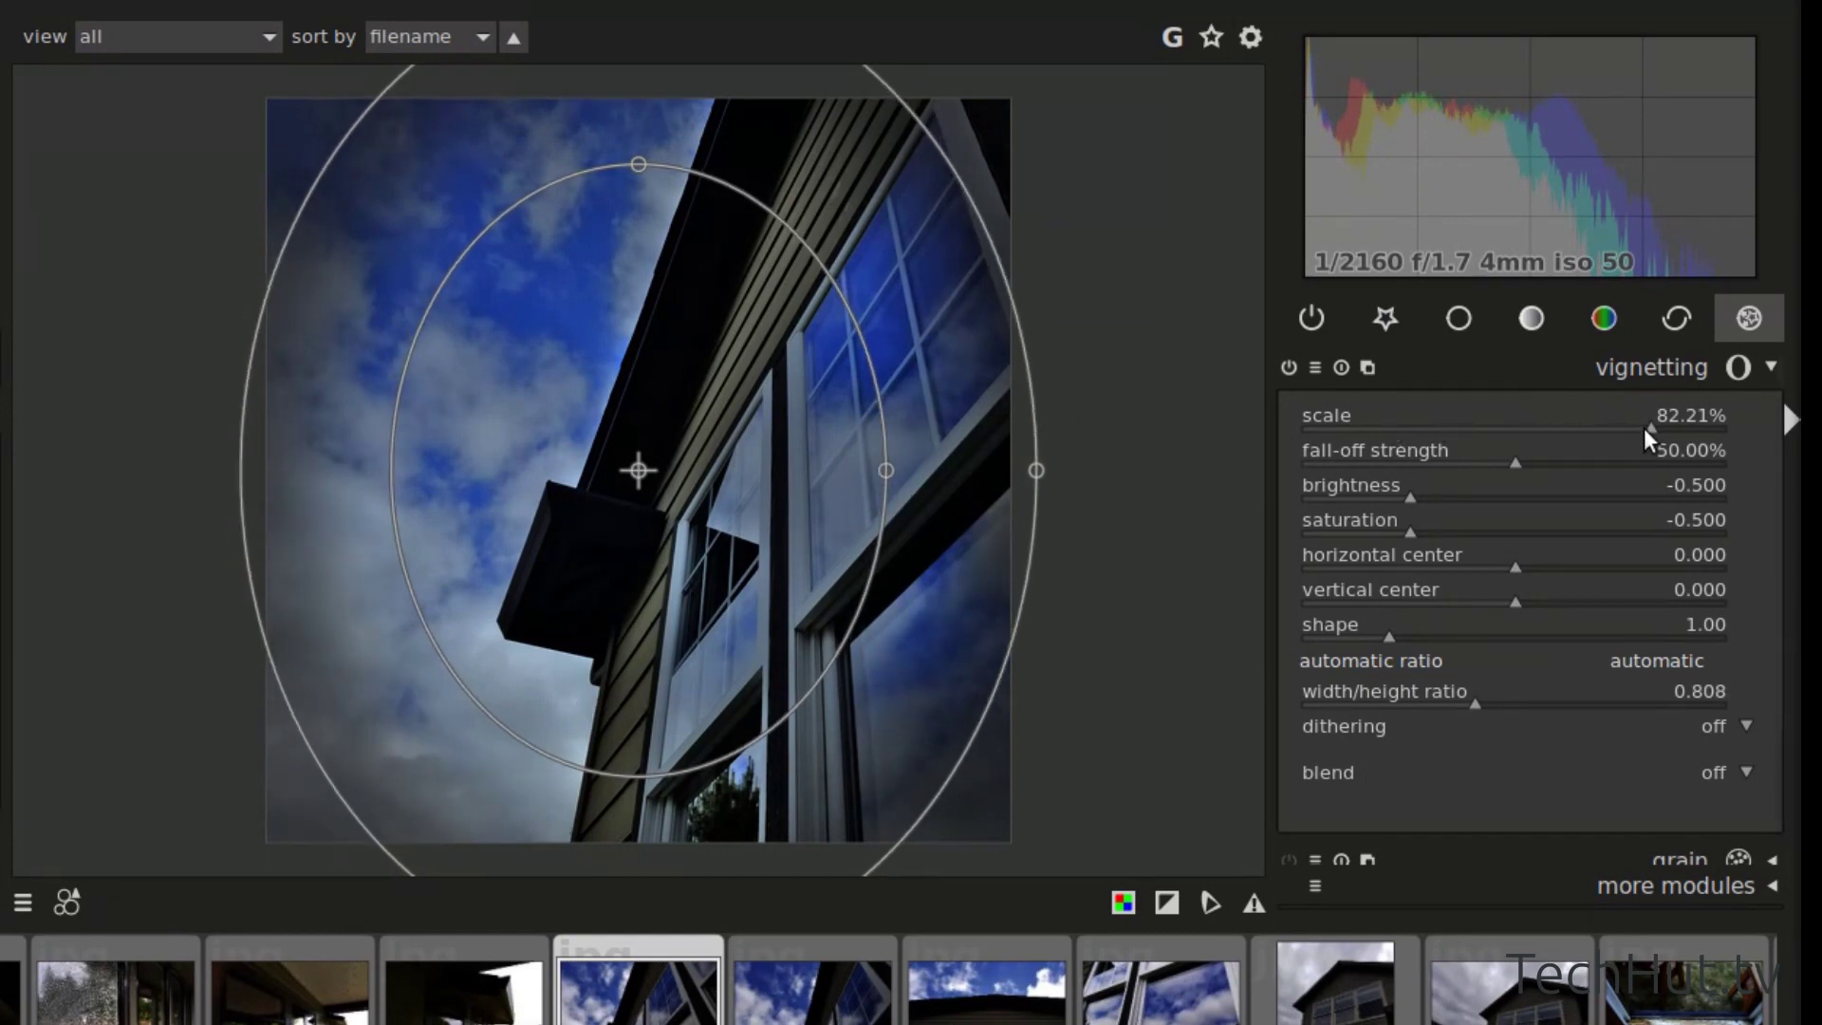
pyautogui.moveTo(1643, 429); pyautogui.dragTo(1600, 429)
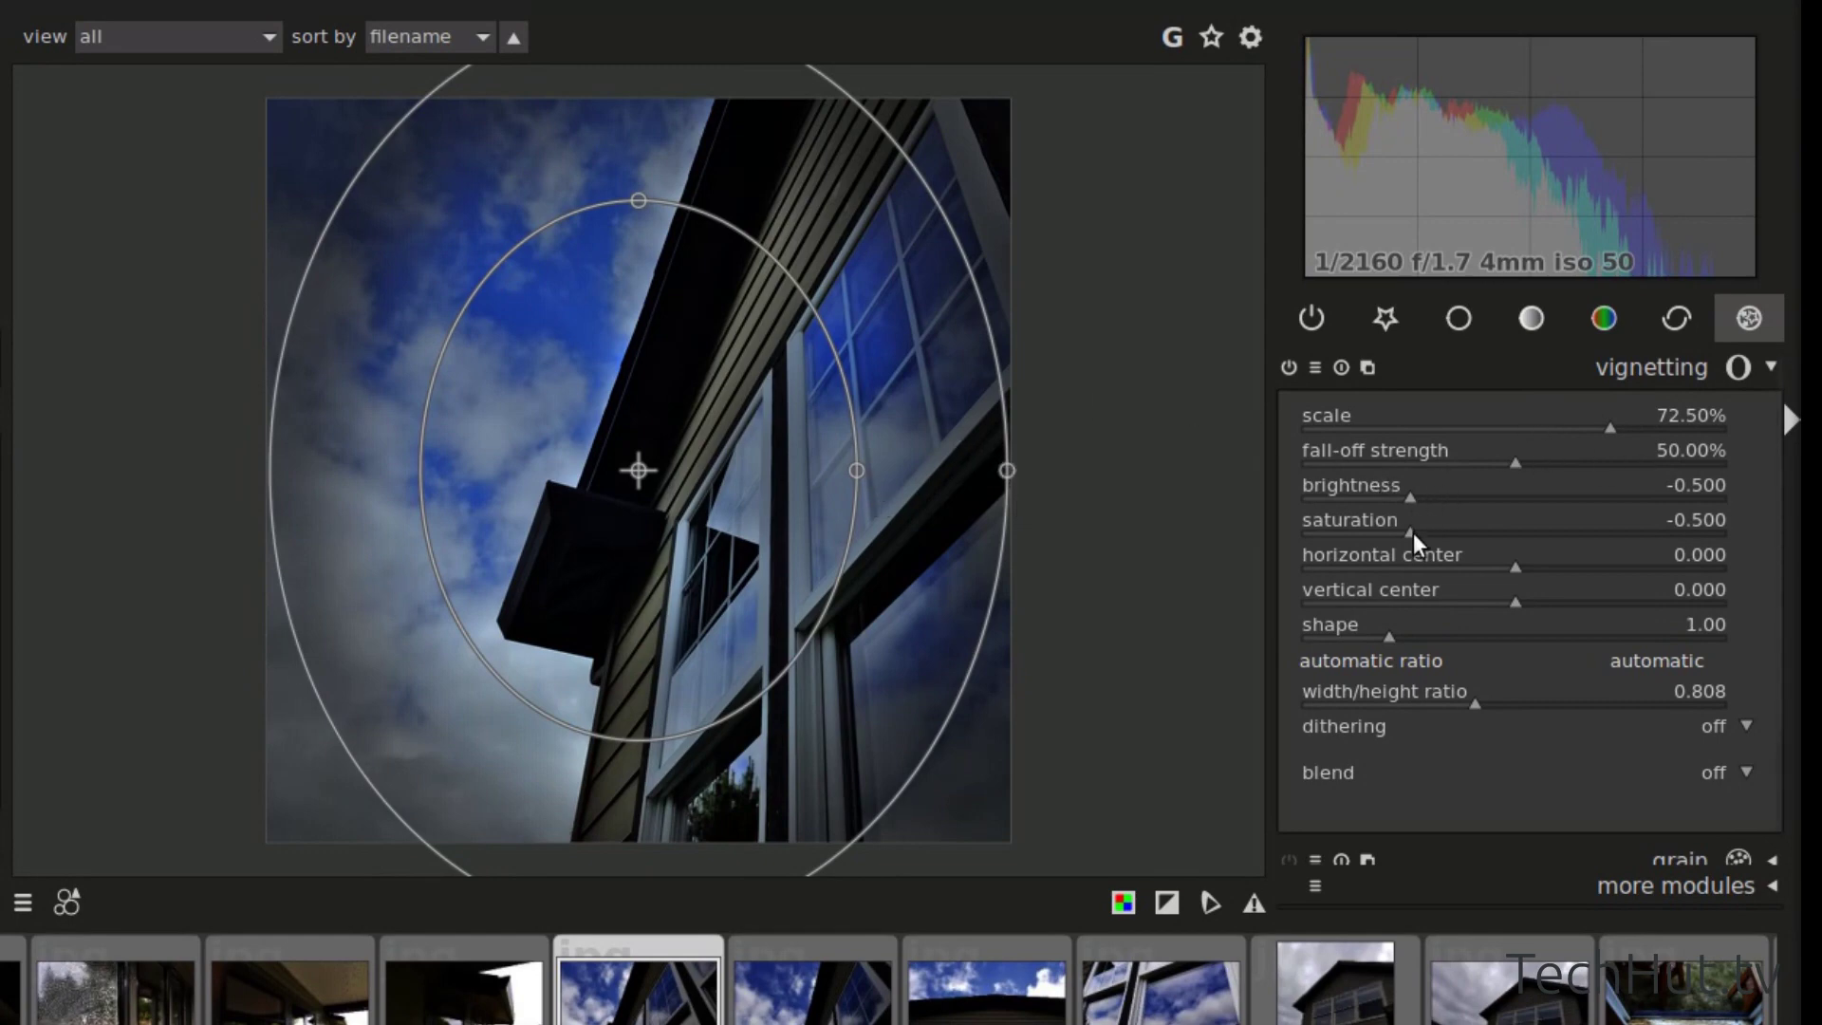
pyautogui.moveTo(1408, 497)
pyautogui.mouseDown()
pyautogui.moveTo(1467, 497)
pyautogui.moveTo(1375, 488)
pyautogui.mouseUp()
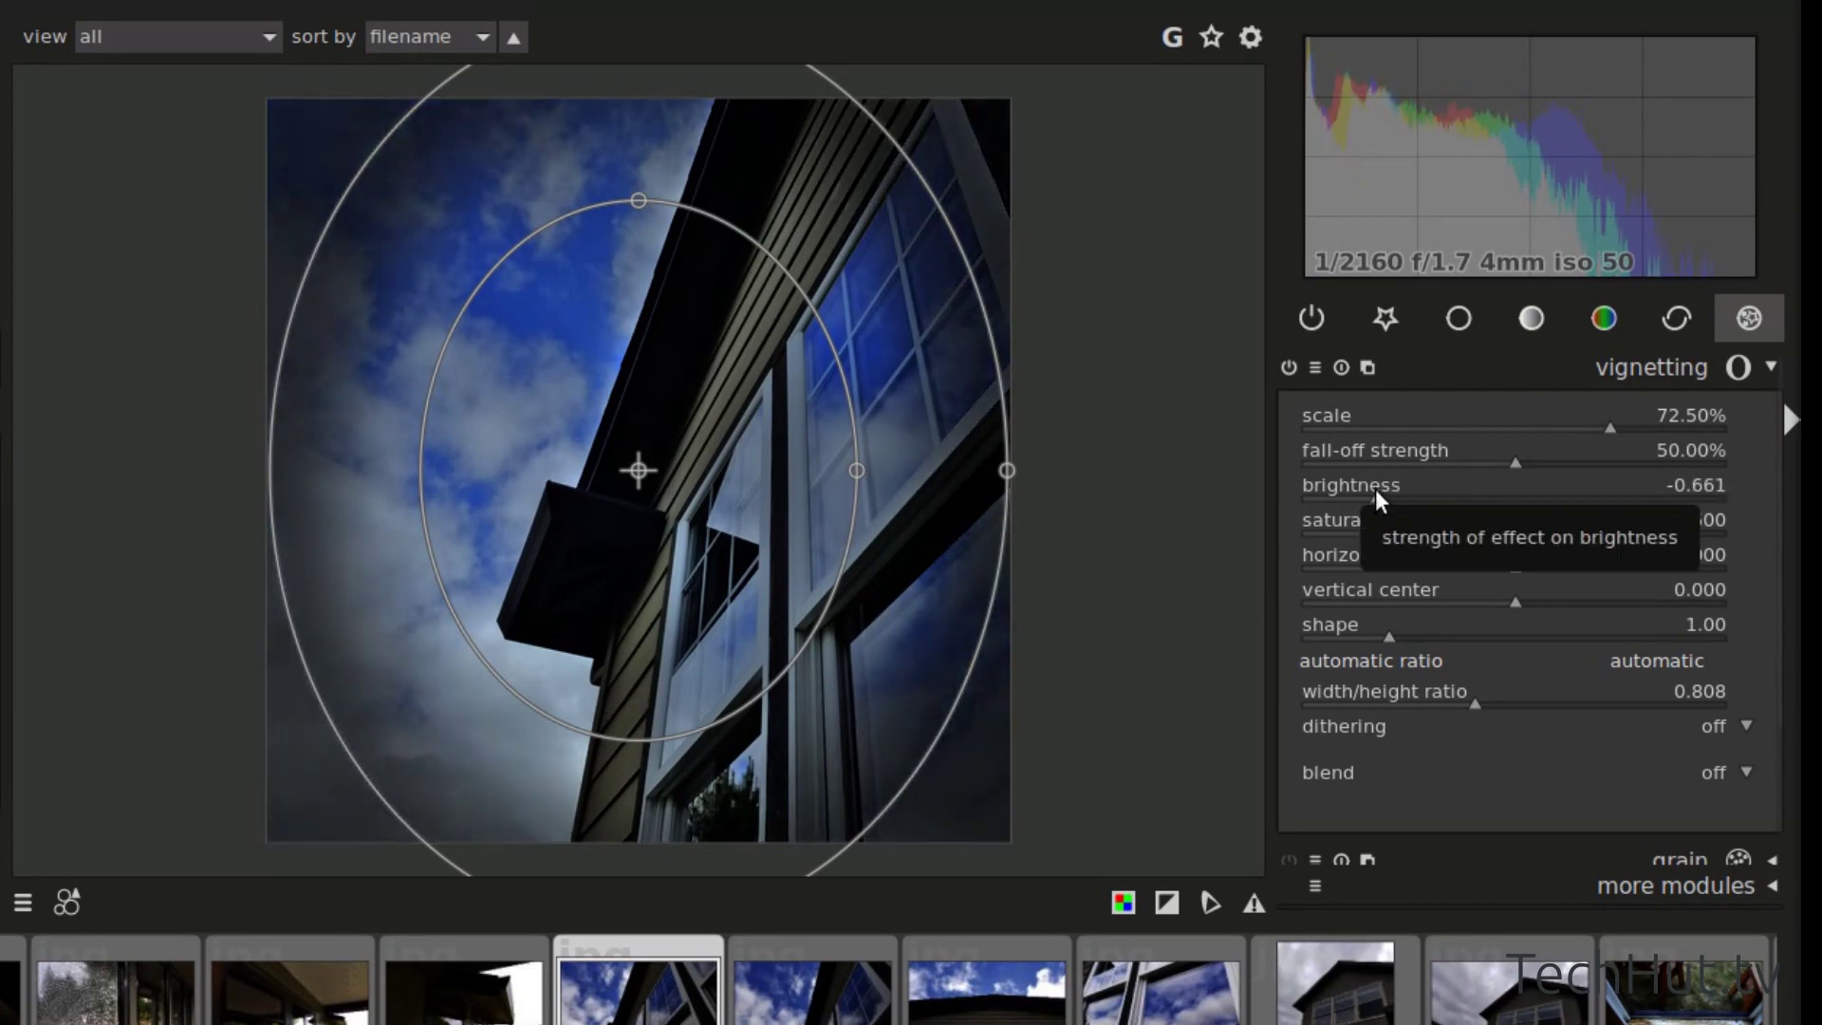
pyautogui.moveTo(1417, 528); pyautogui.dragTo(1473, 532)
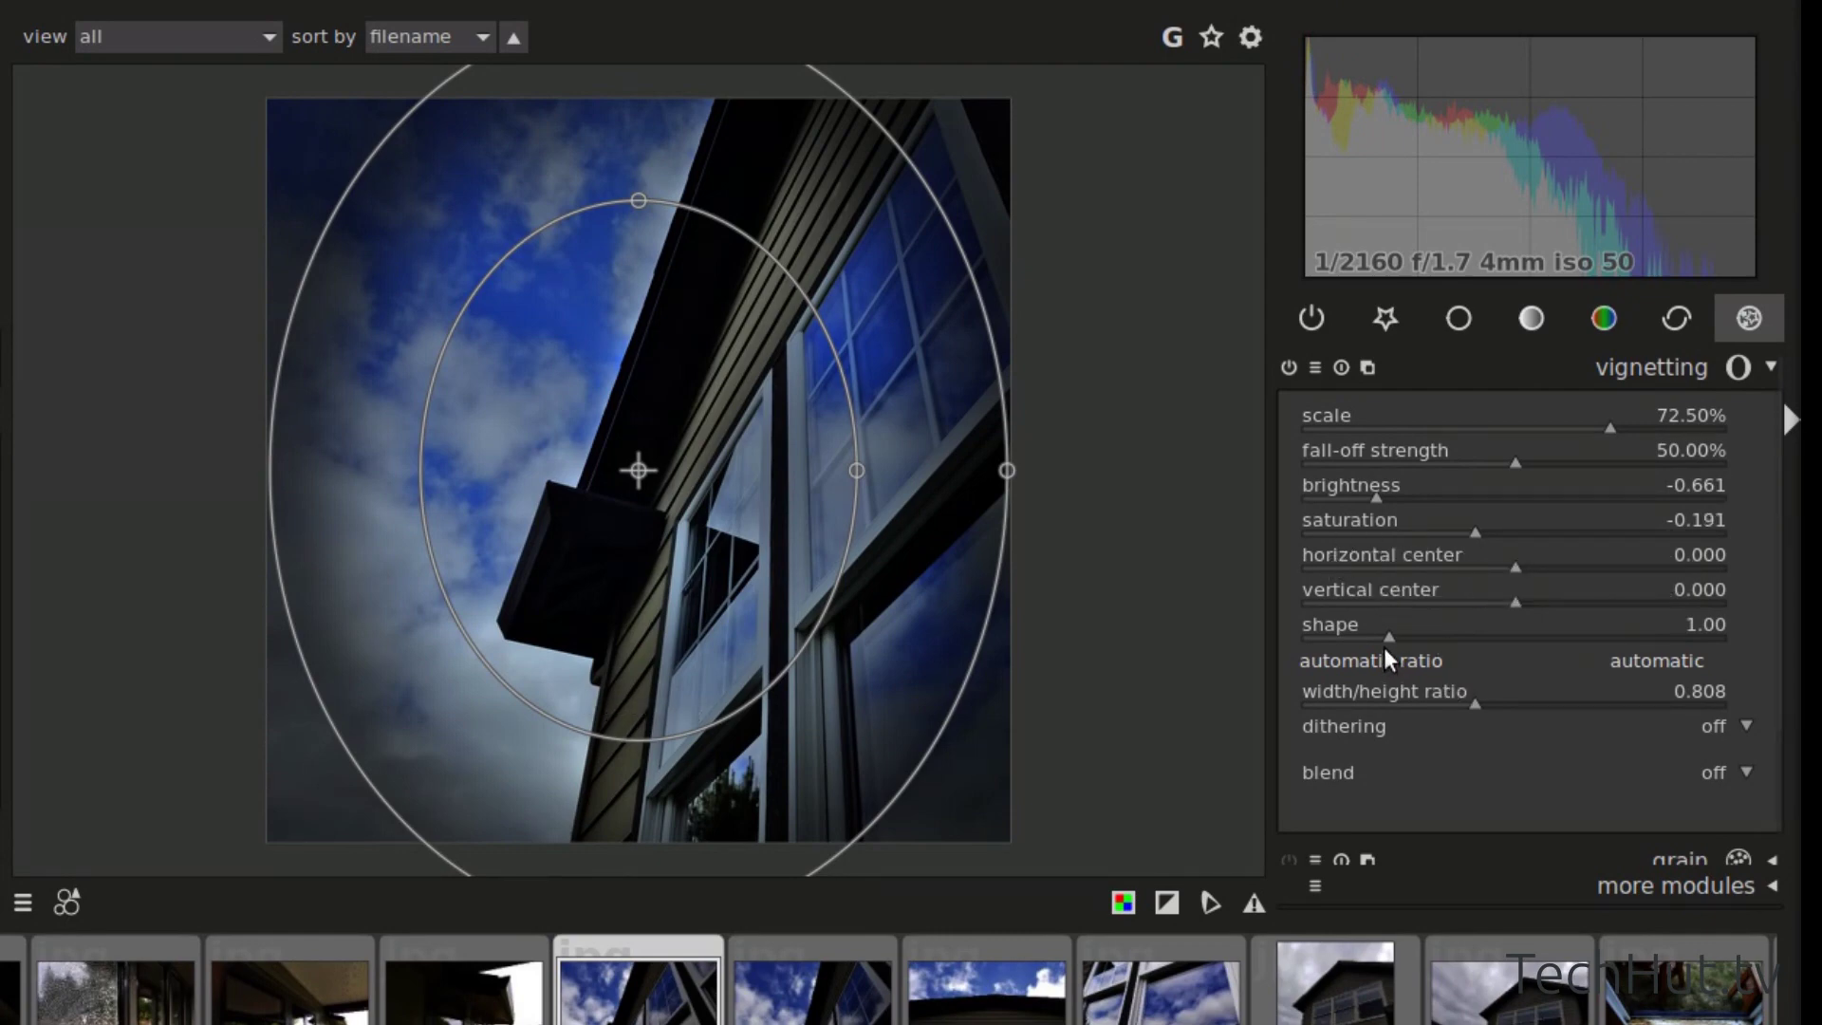
pyautogui.moveTo(1387, 640)
pyautogui.mouseDown()
pyautogui.moveTo(1644, 641)
pyautogui.moveTo(1536, 618)
pyautogui.moveTo(1329, 639)
pyautogui.moveTo(1376, 638)
pyautogui.mouseUp()
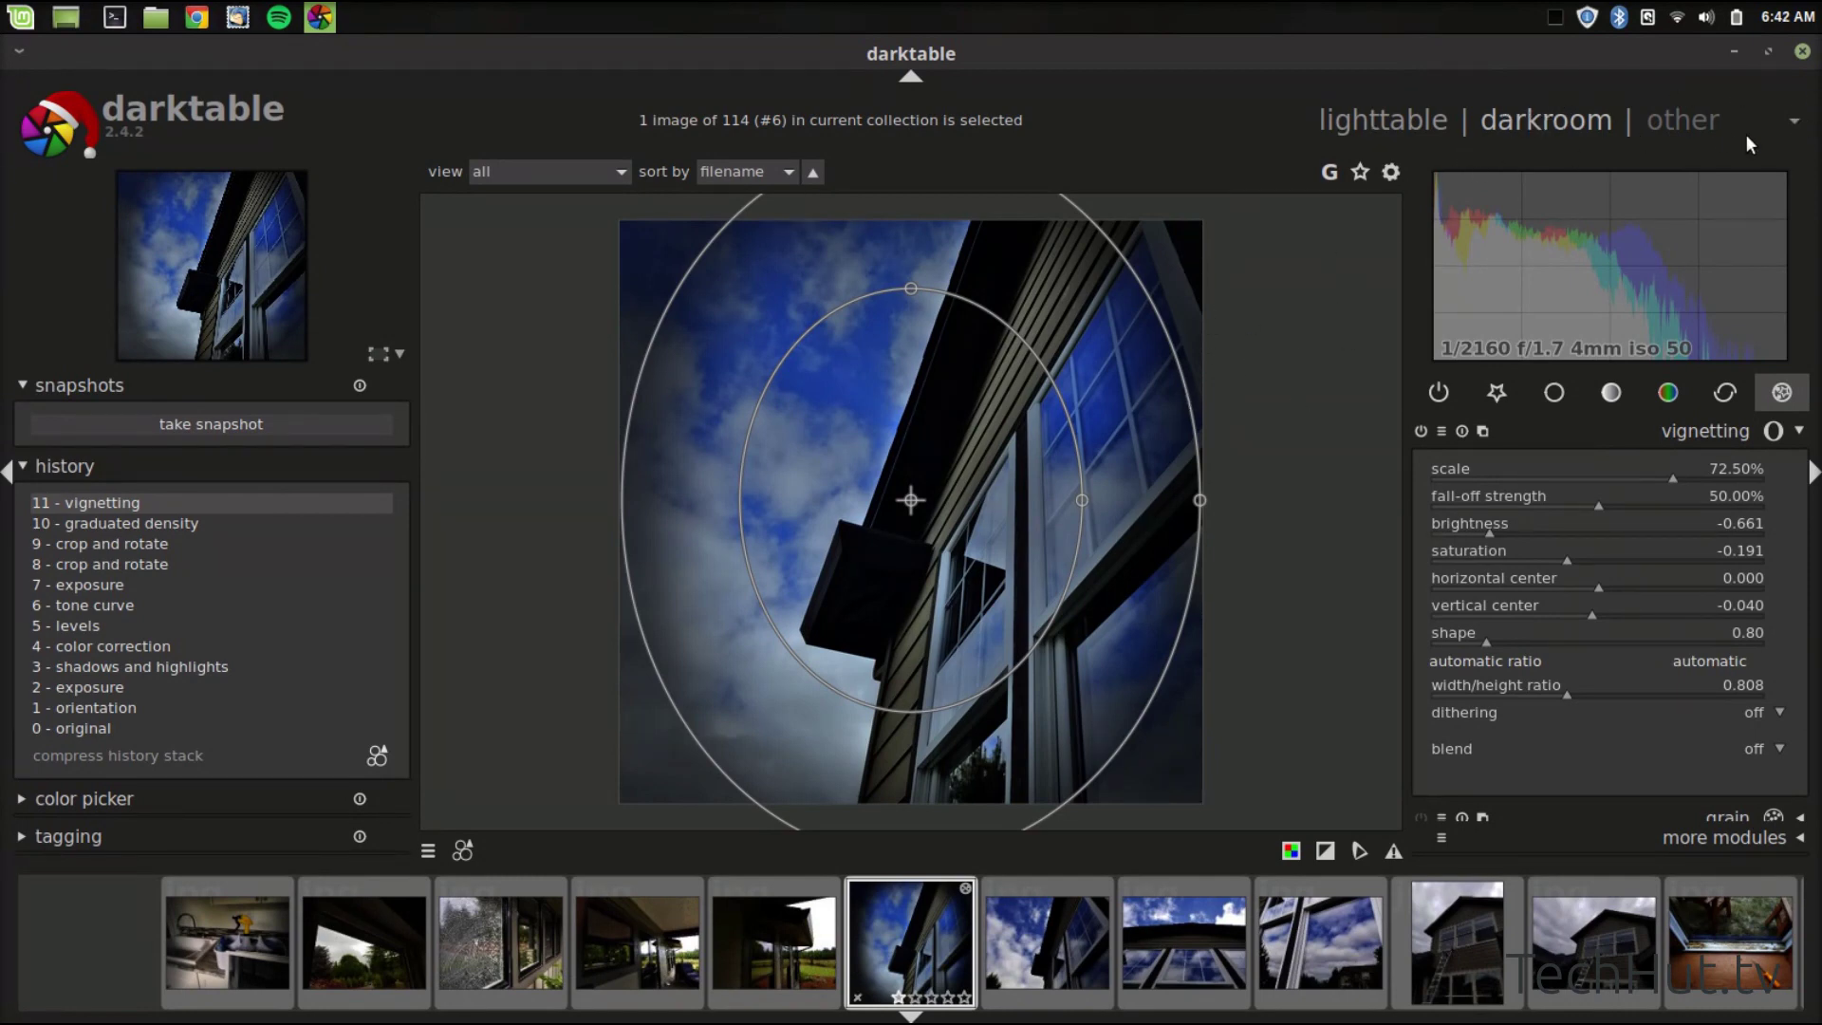
# - Visit the print view and its print settings, then return to the lighttable grid
pyautogui.click(1793, 128)
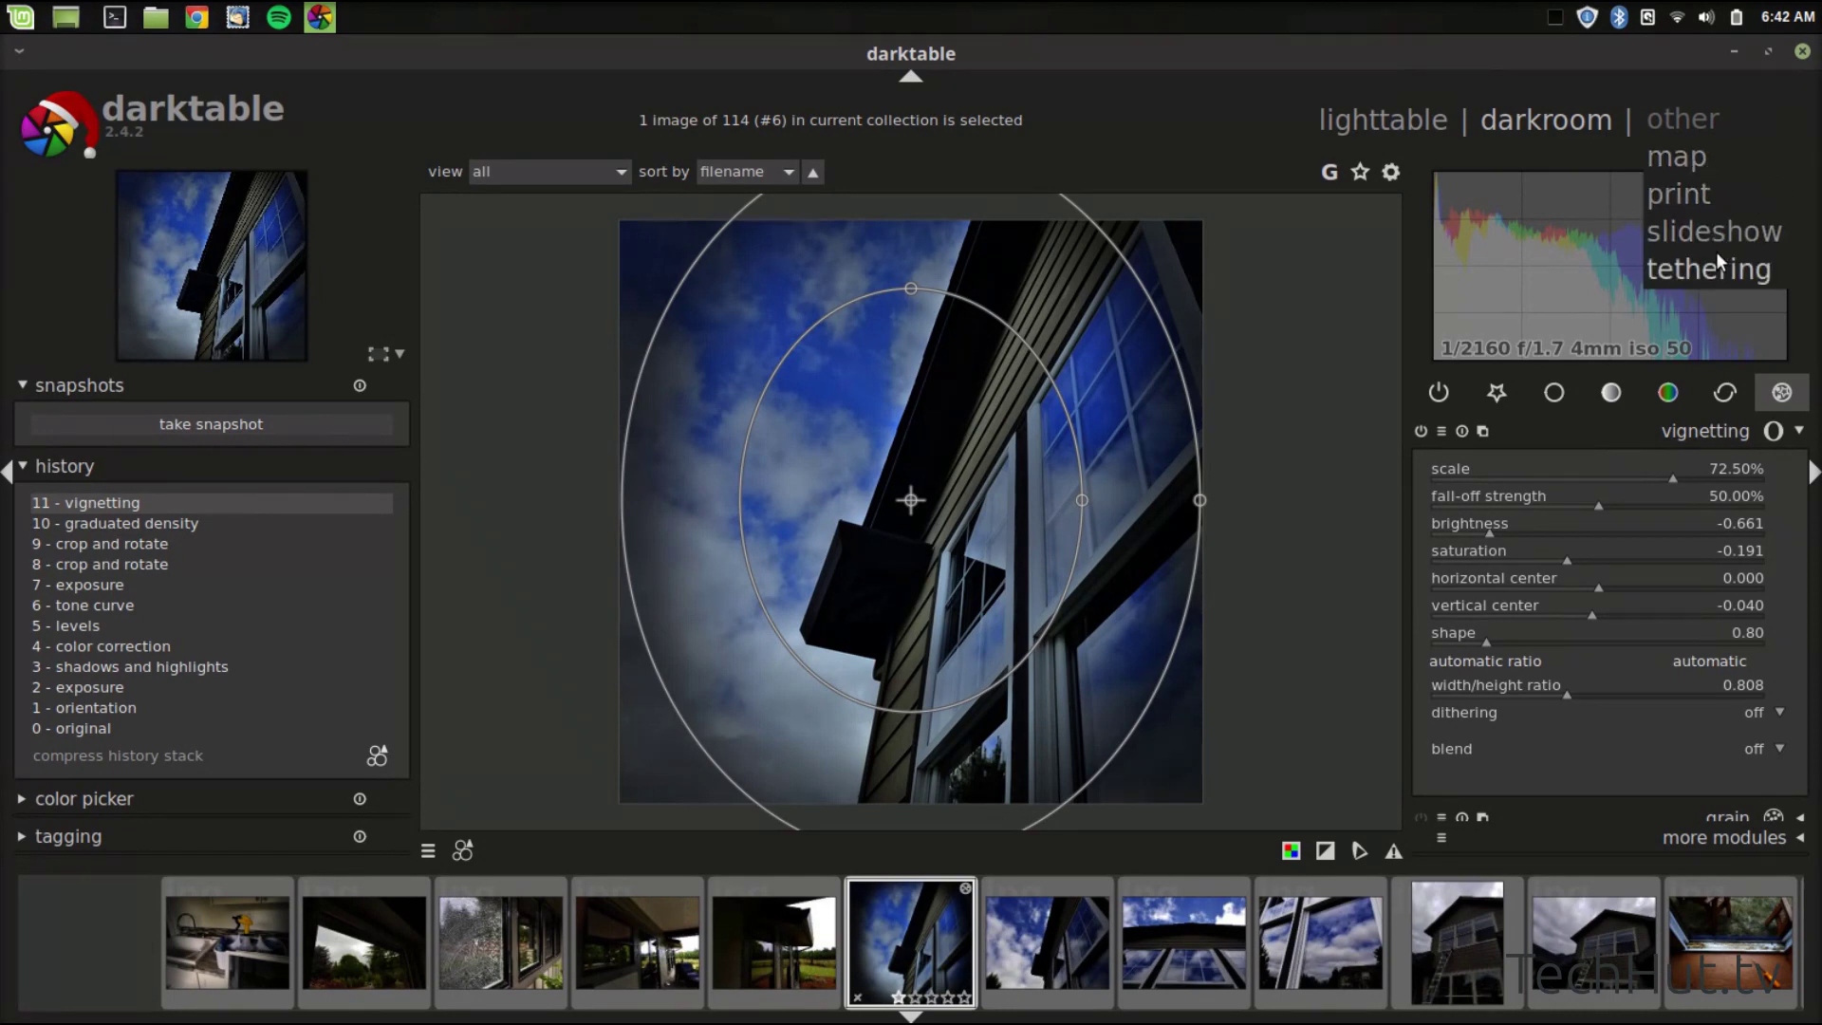
pyautogui.click(1682, 200)
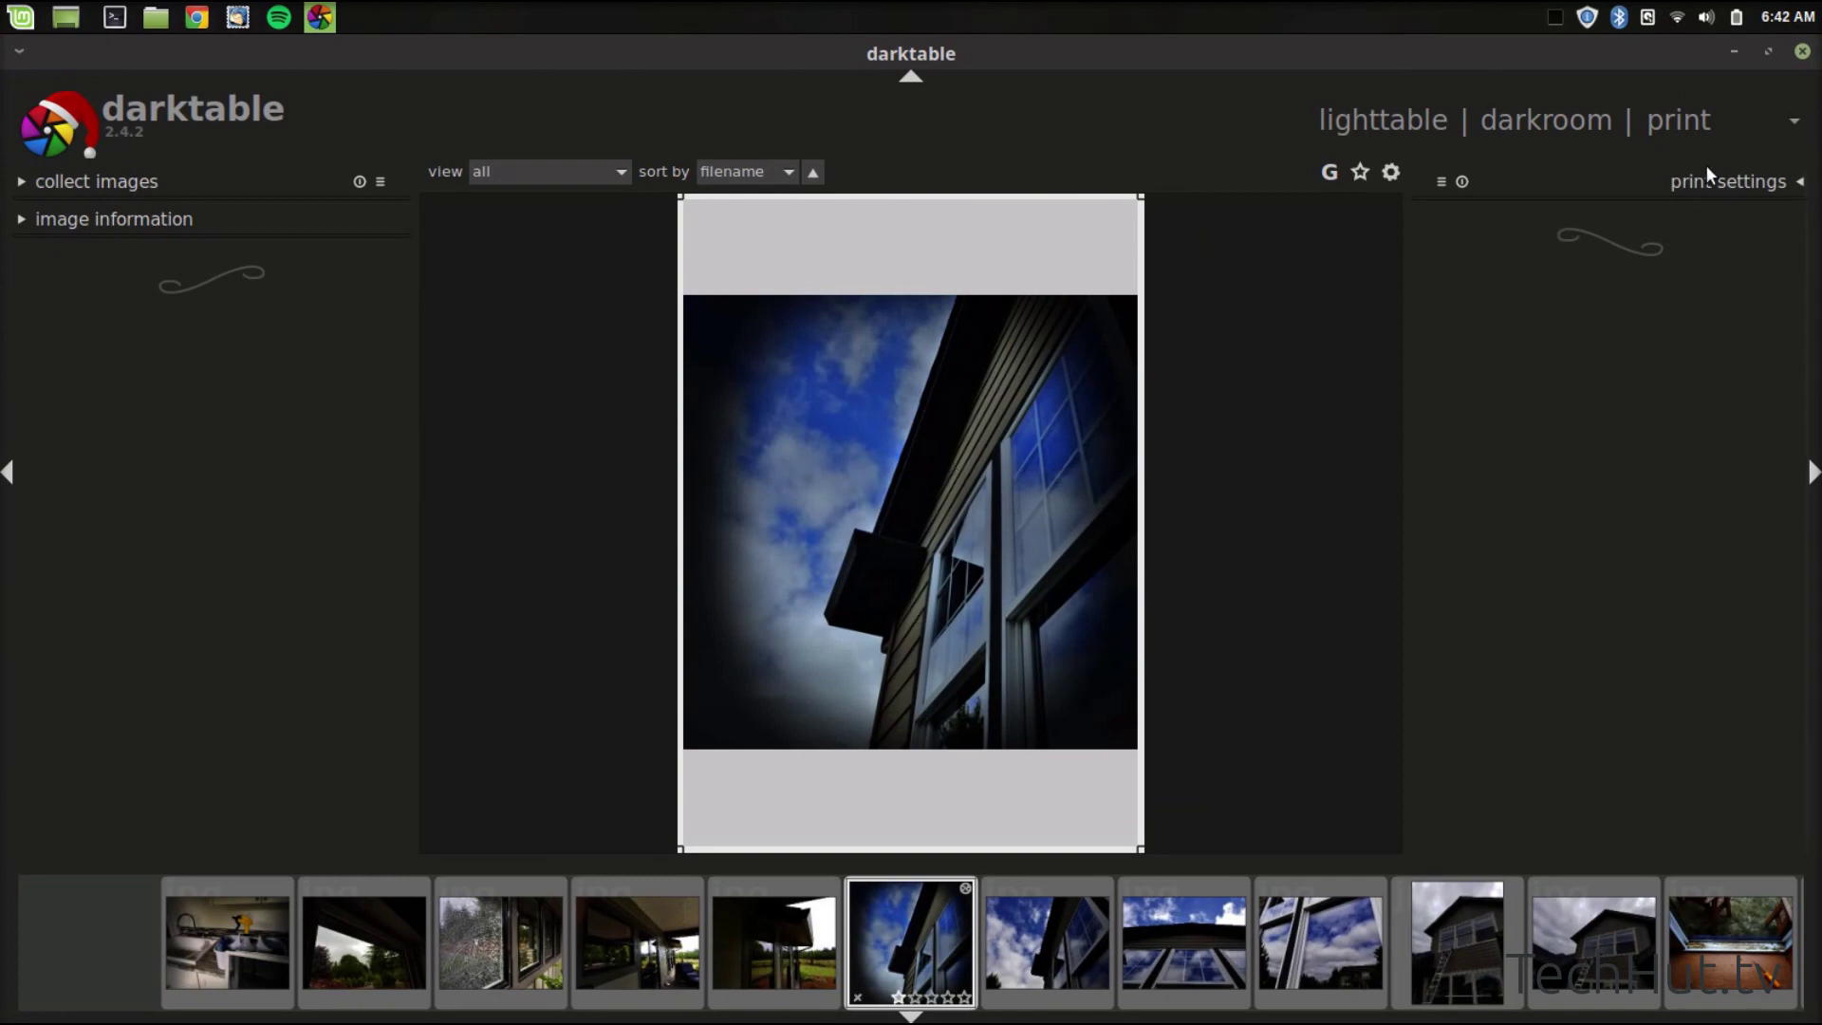
pyautogui.click(1753, 185)
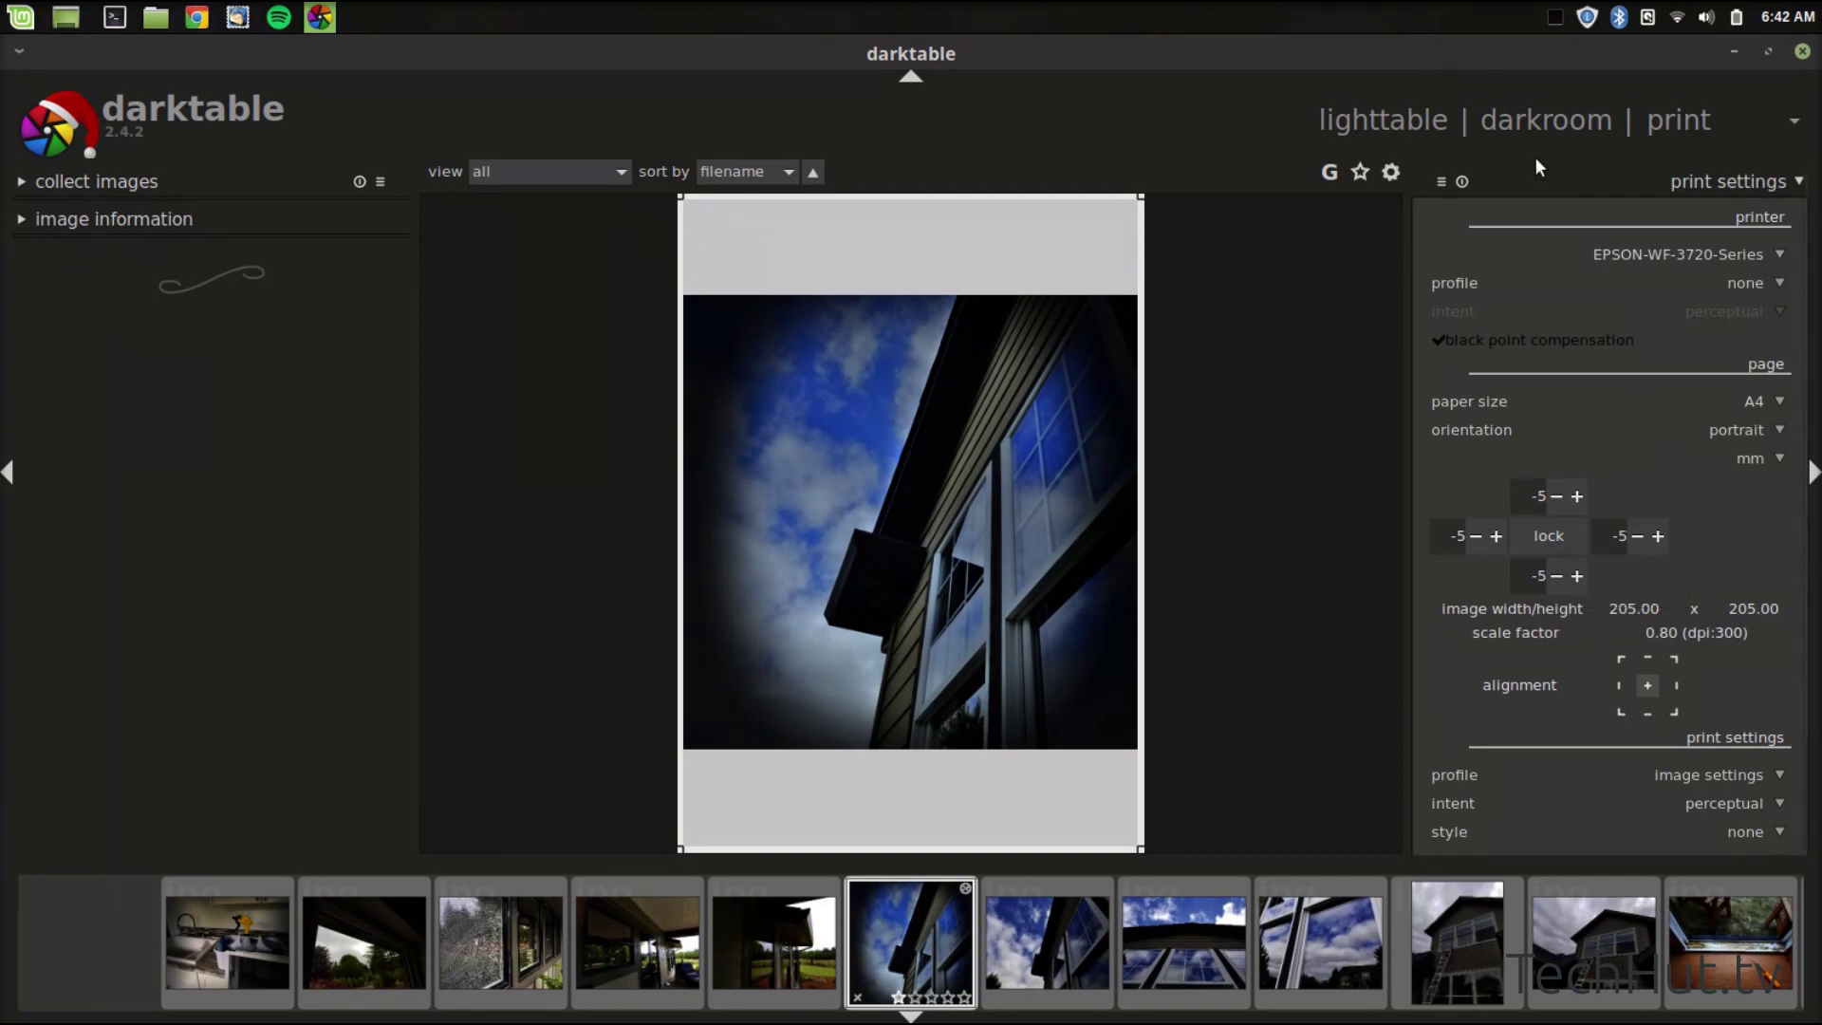
pyautogui.click(1384, 107)
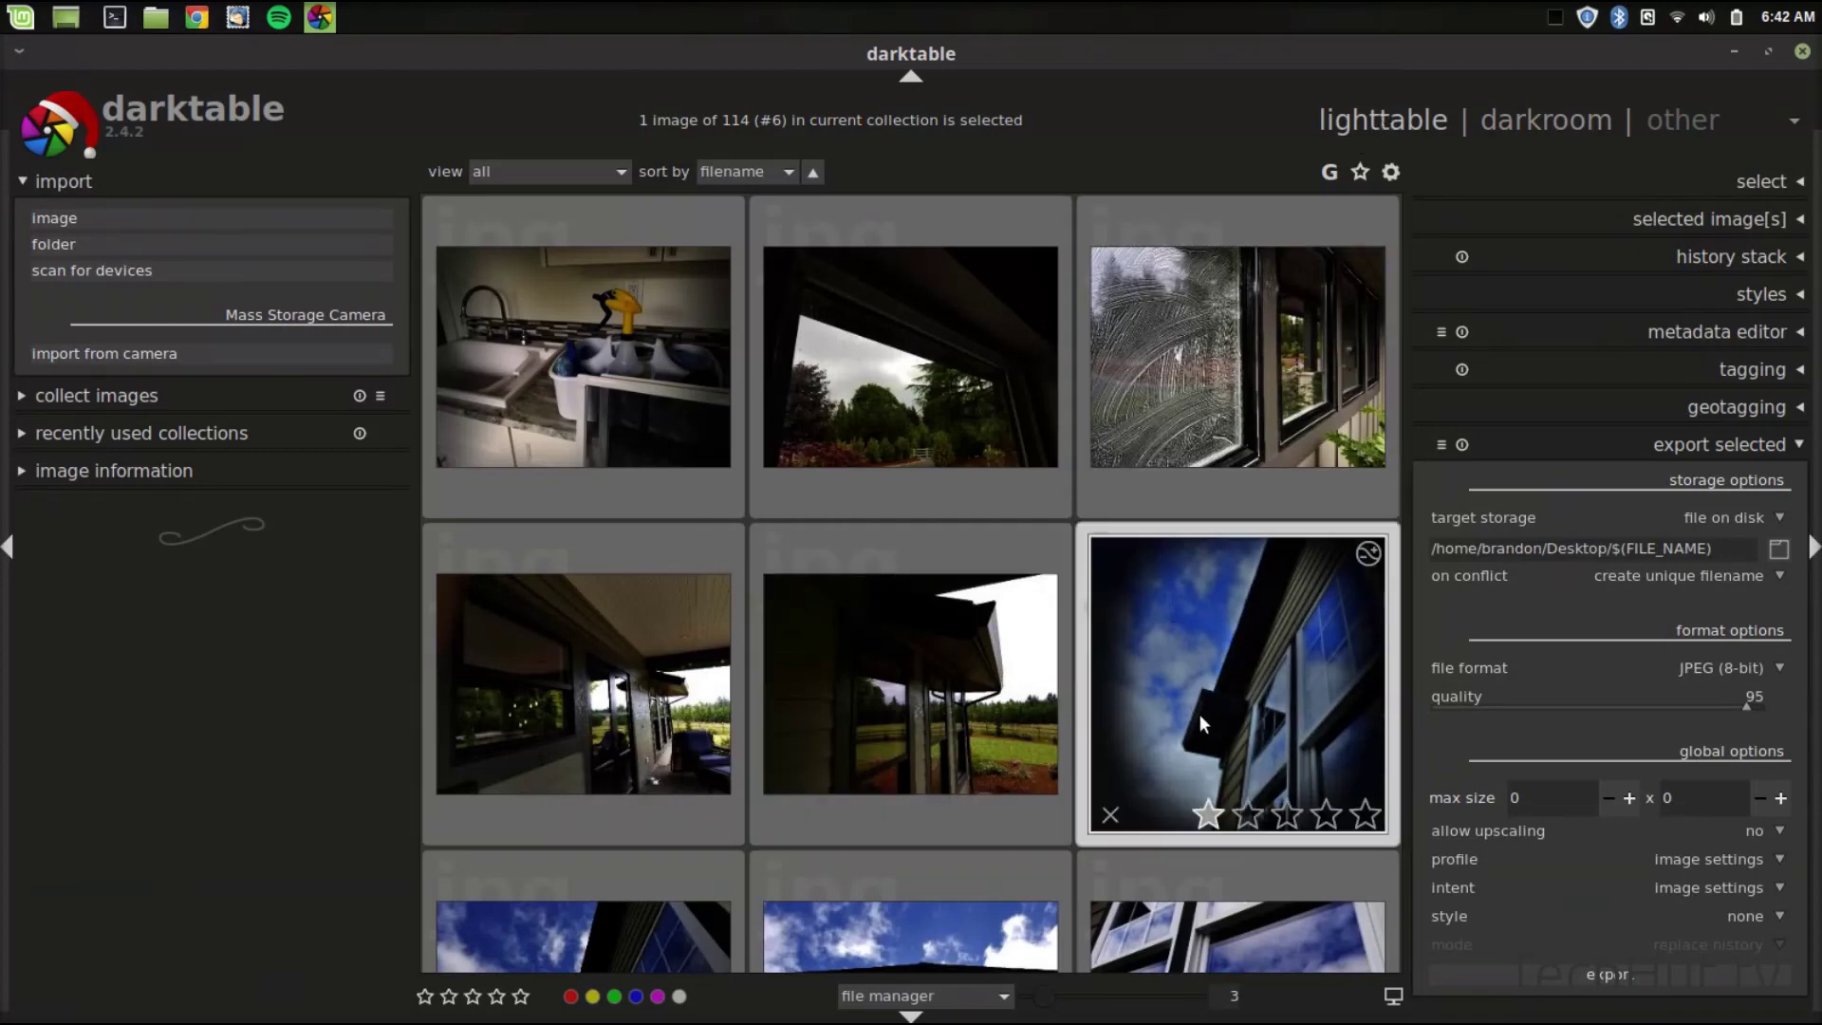
pyautogui.click(146, 11)
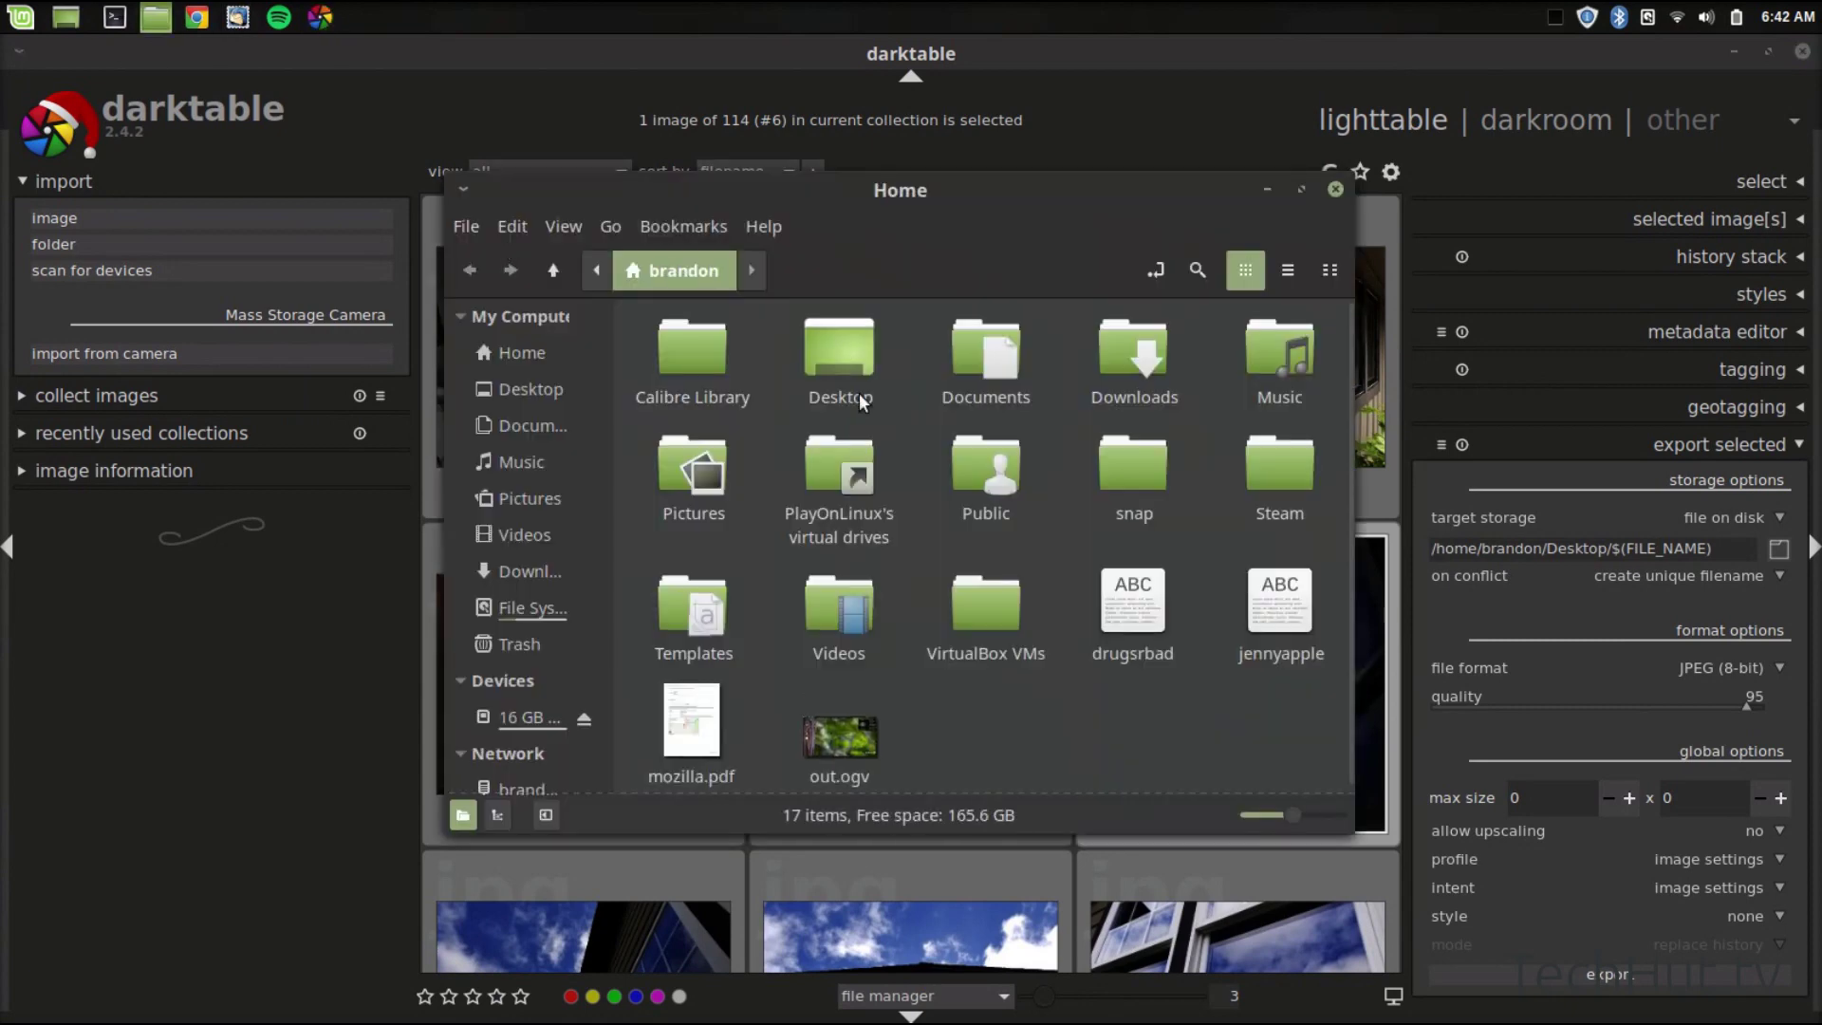
pyautogui.doubleClick(701, 467)
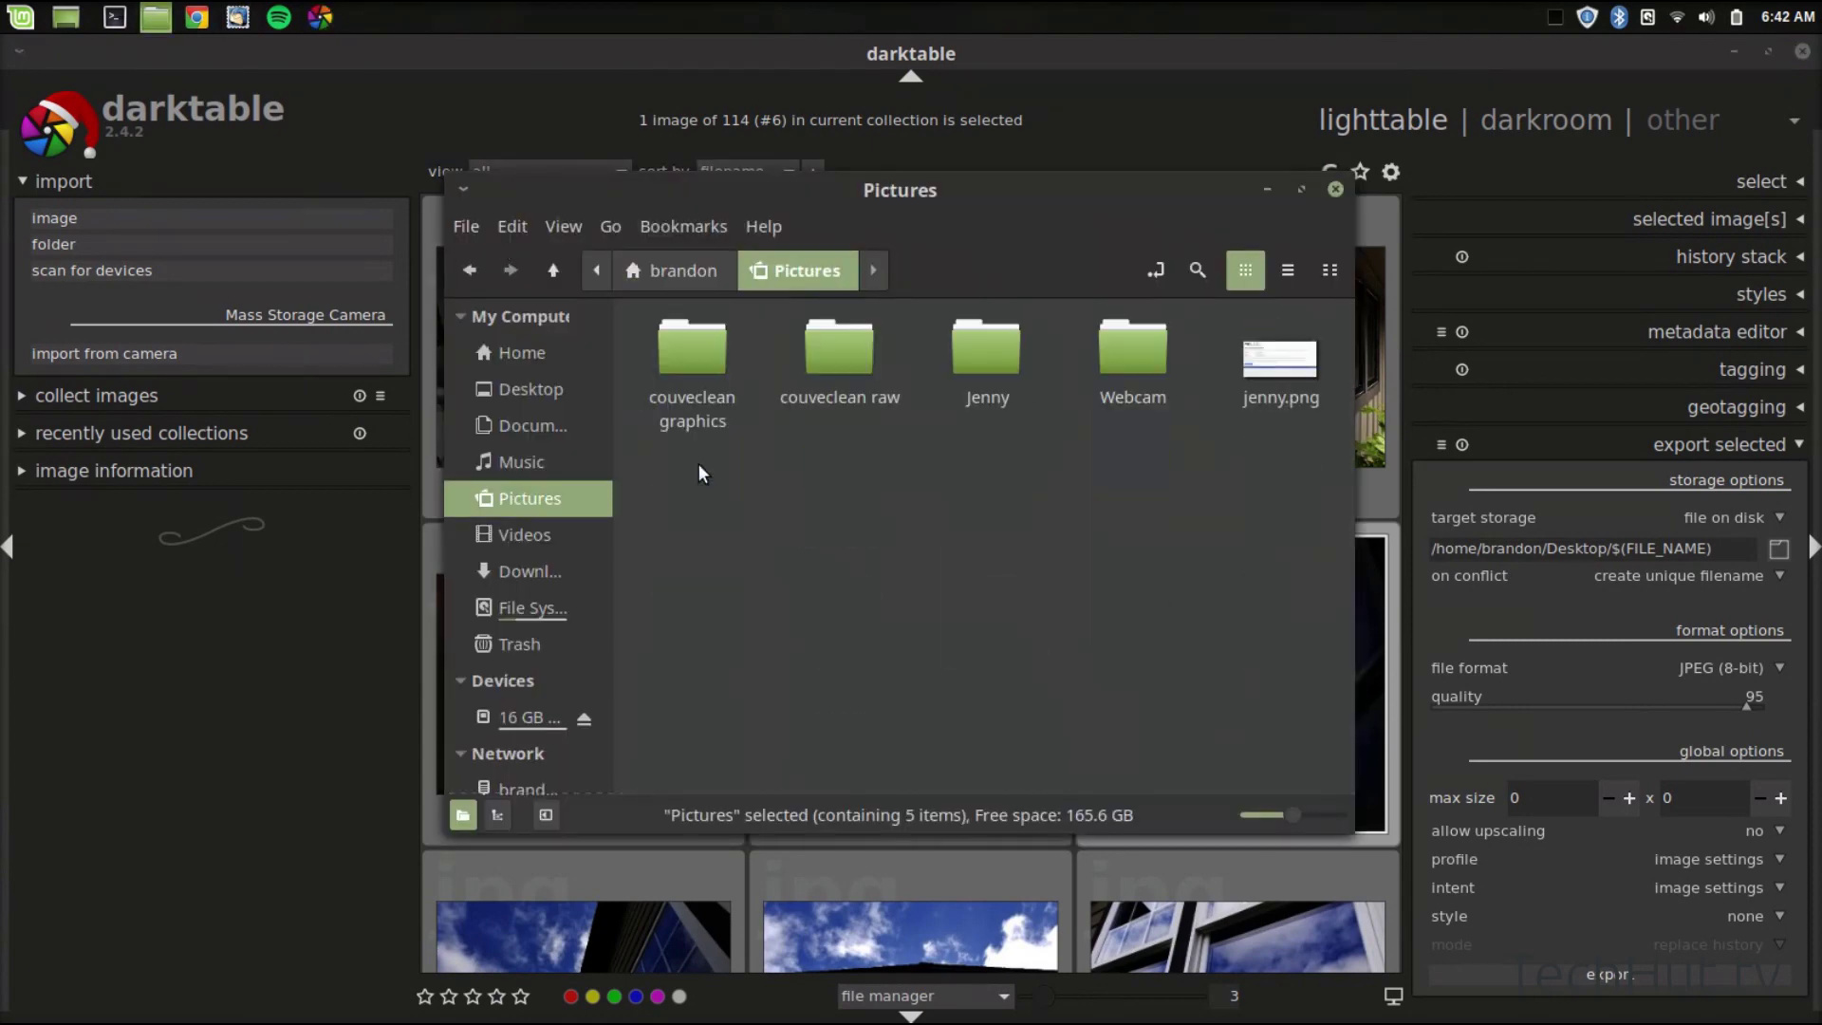
pyautogui.doubleClick(834, 350)
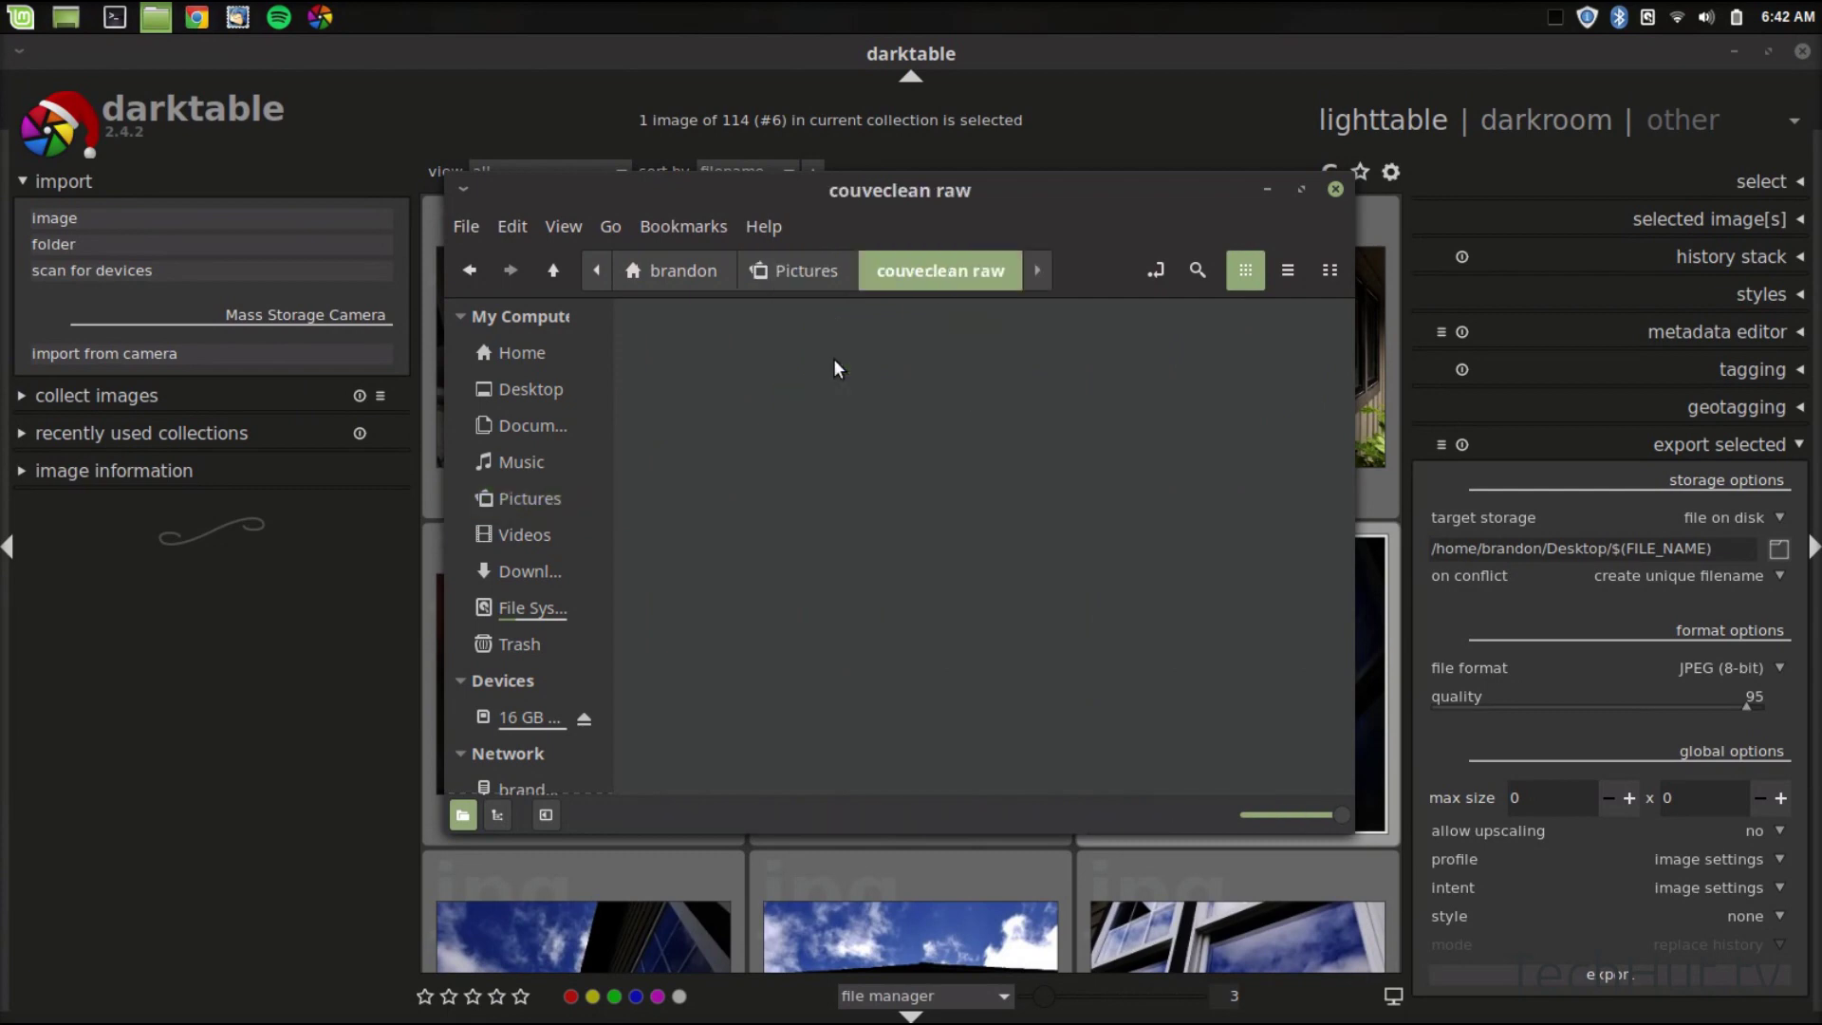
pyautogui.scroll(-1, 1180, 470)
pyautogui.scroll(-6, 1181, 471)
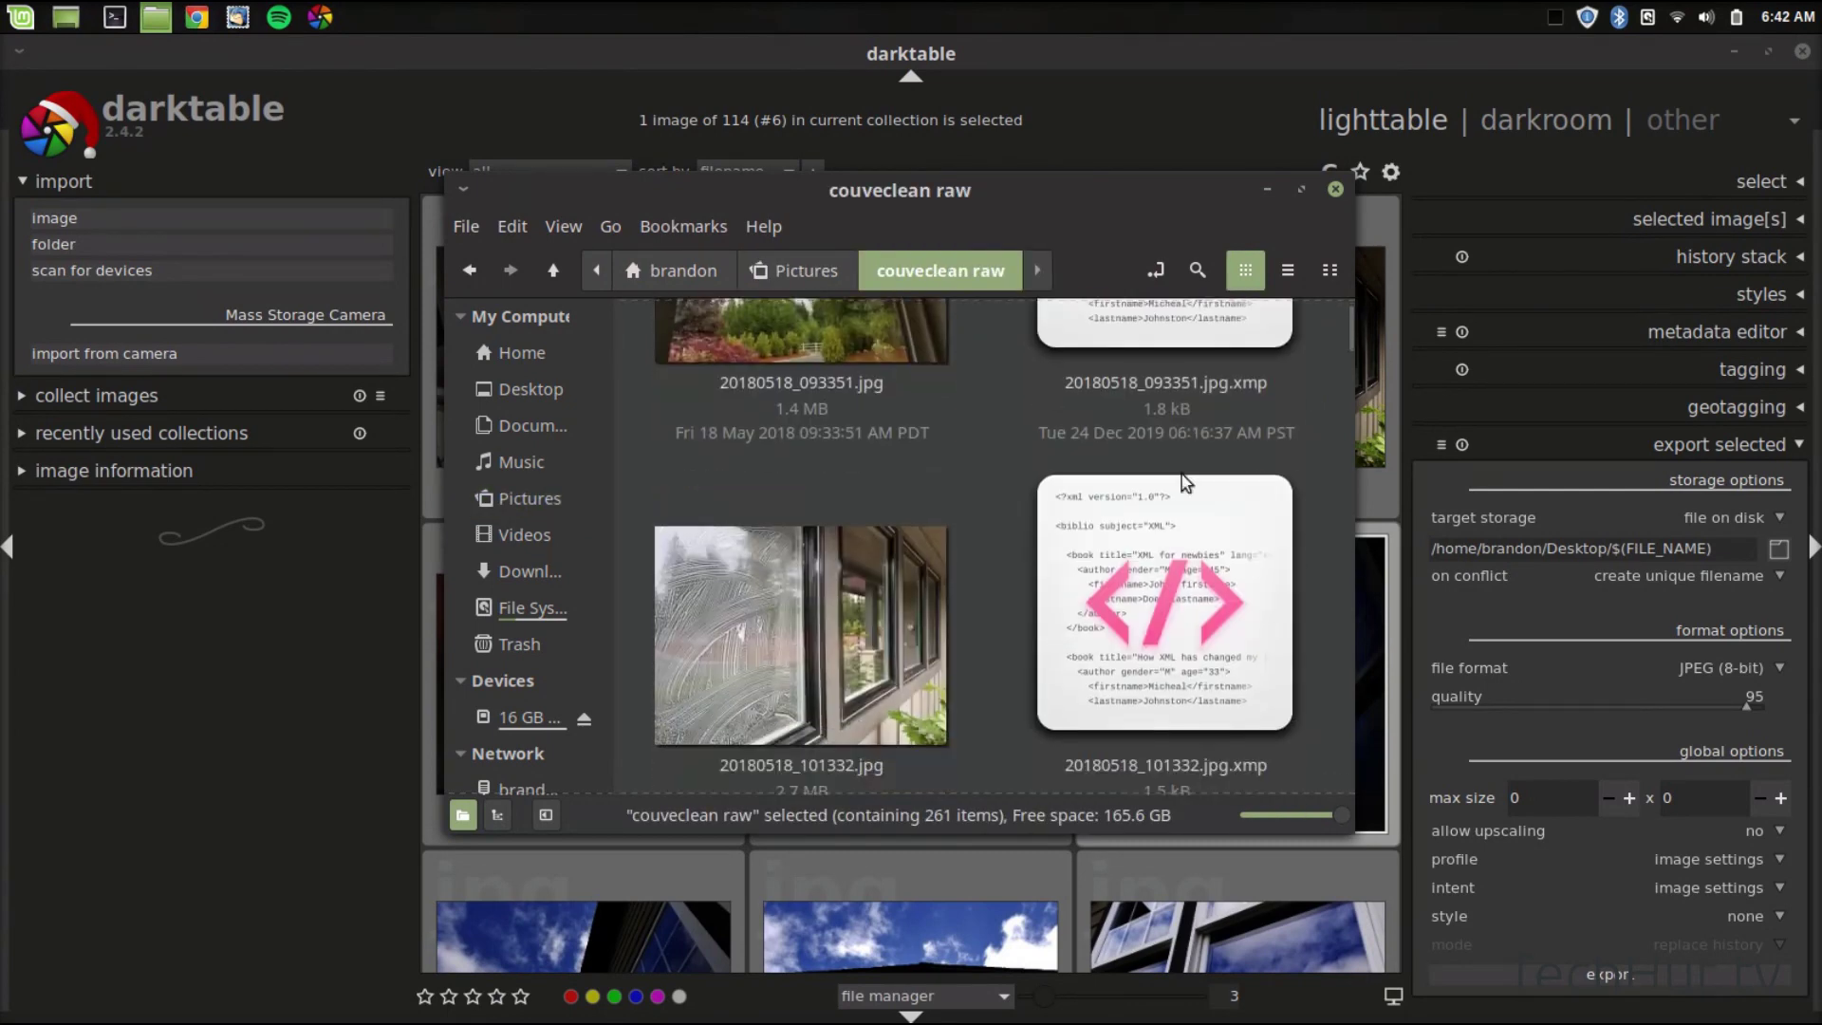
pyautogui.scroll(-4, 1185, 482)
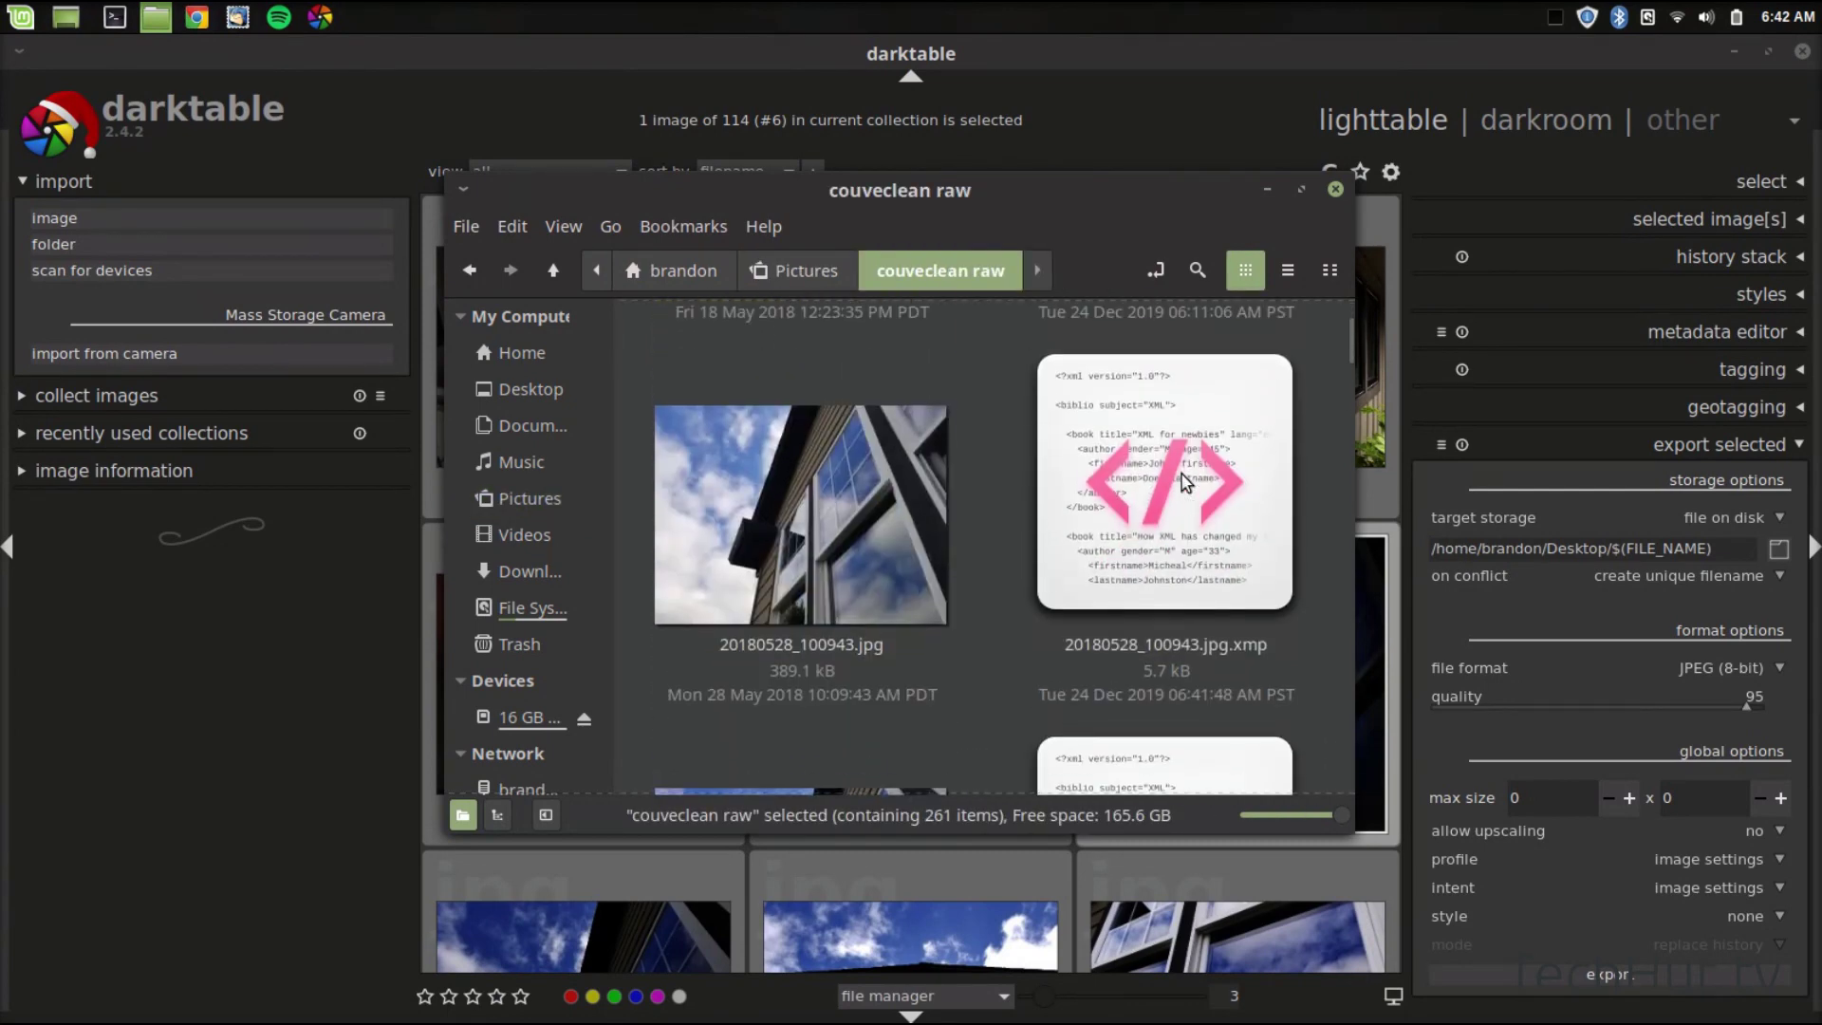
pyautogui.scroll(-1, 919, 590)
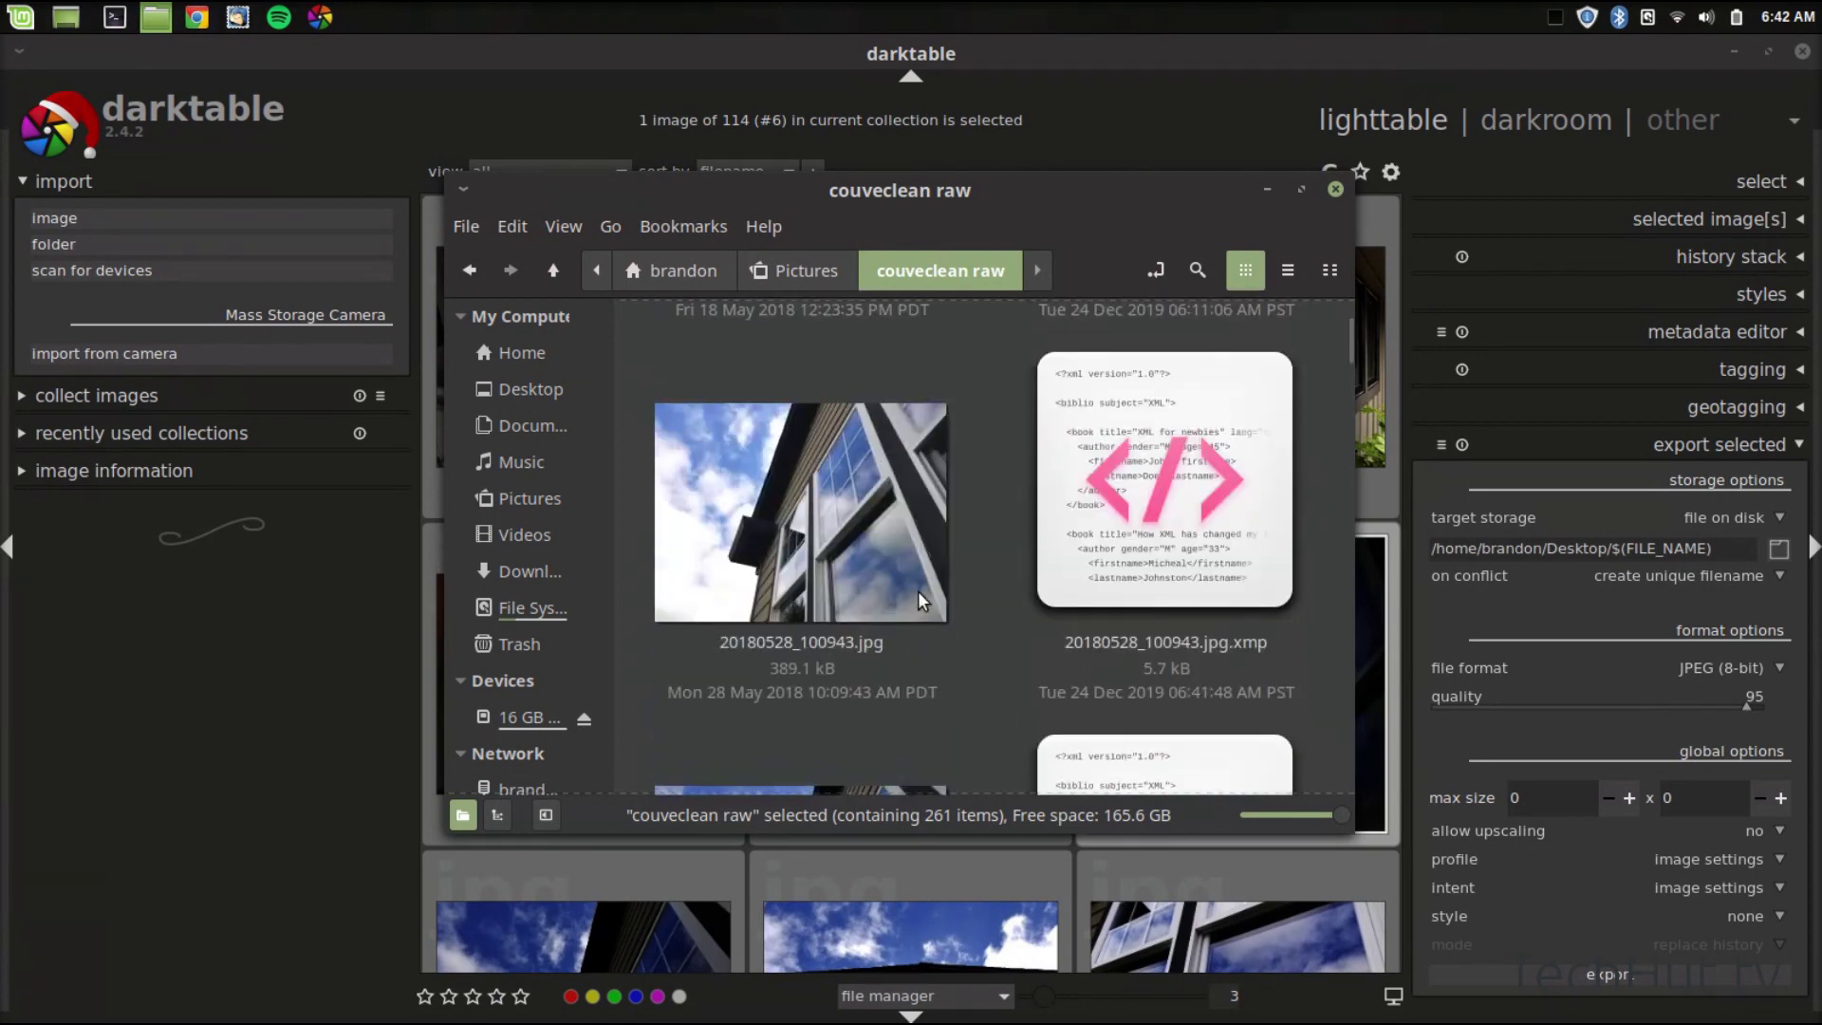
pyautogui.scroll(-3, 892, 573)
pyautogui.scroll(4, 892, 573)
pyautogui.scroll(-5, 892, 573)
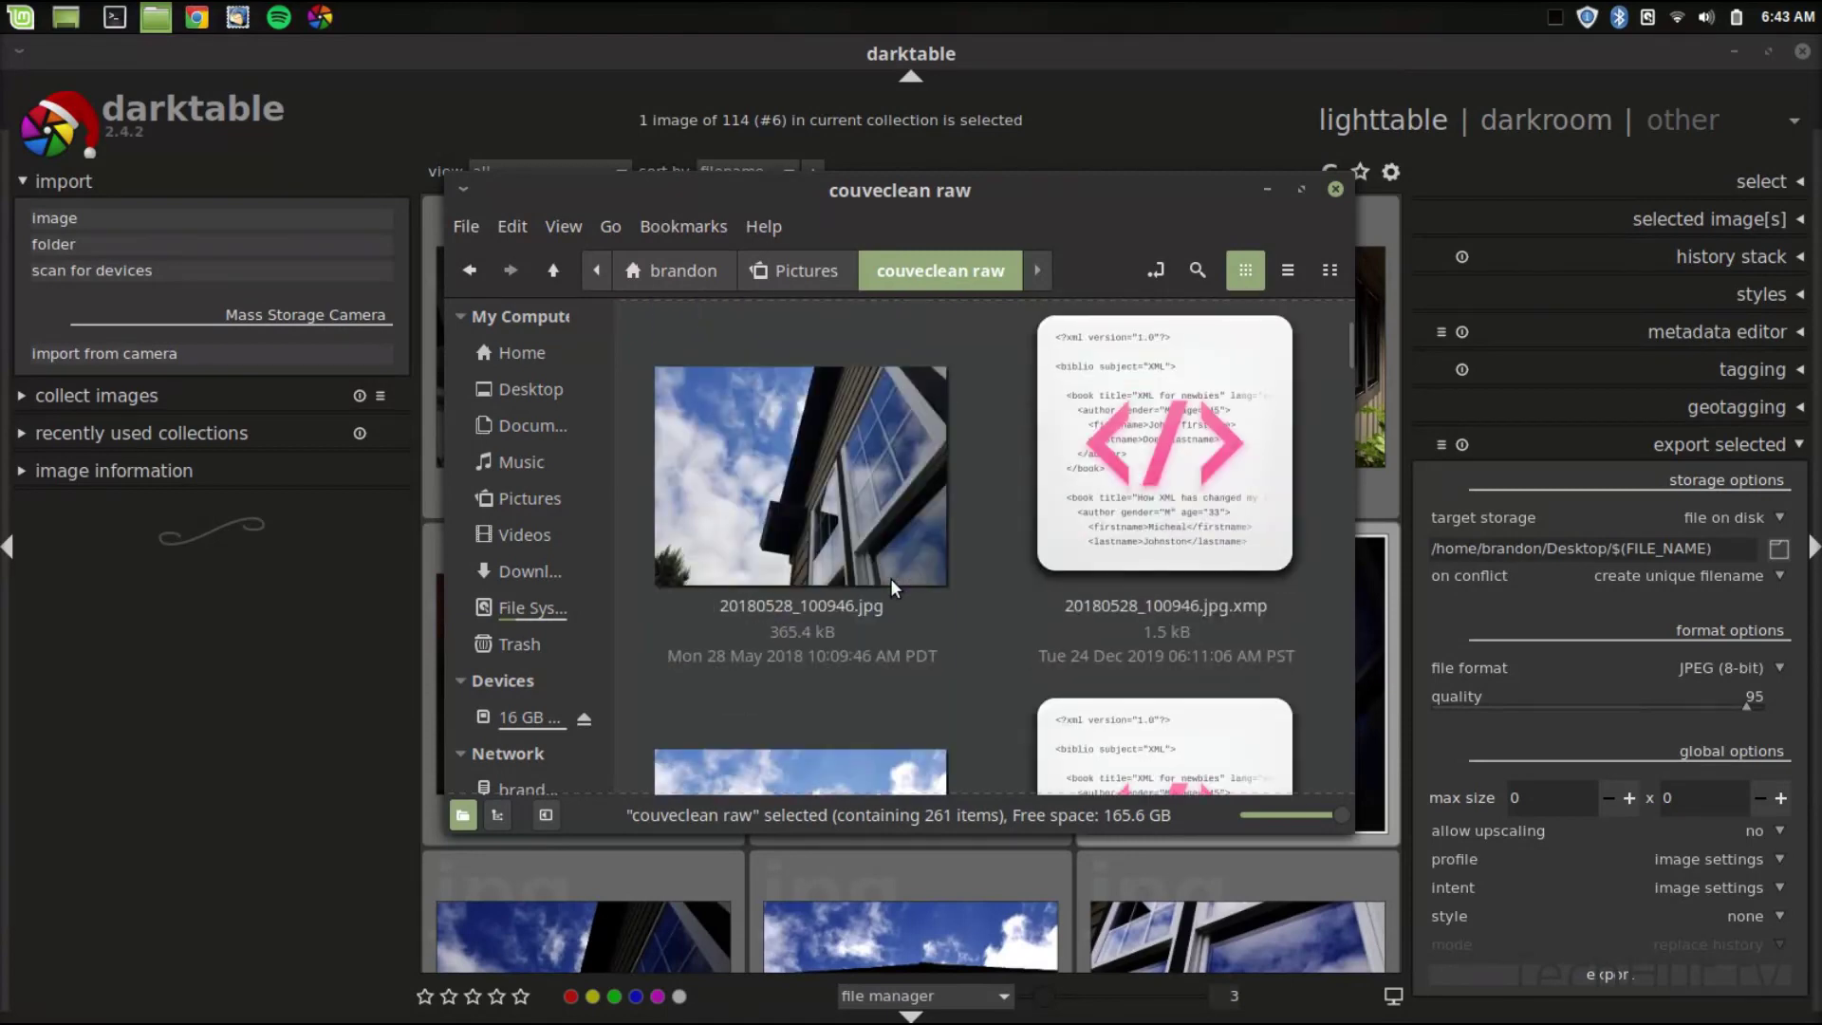
pyautogui.scroll(10, 890, 578)
pyautogui.click(1336, 189)
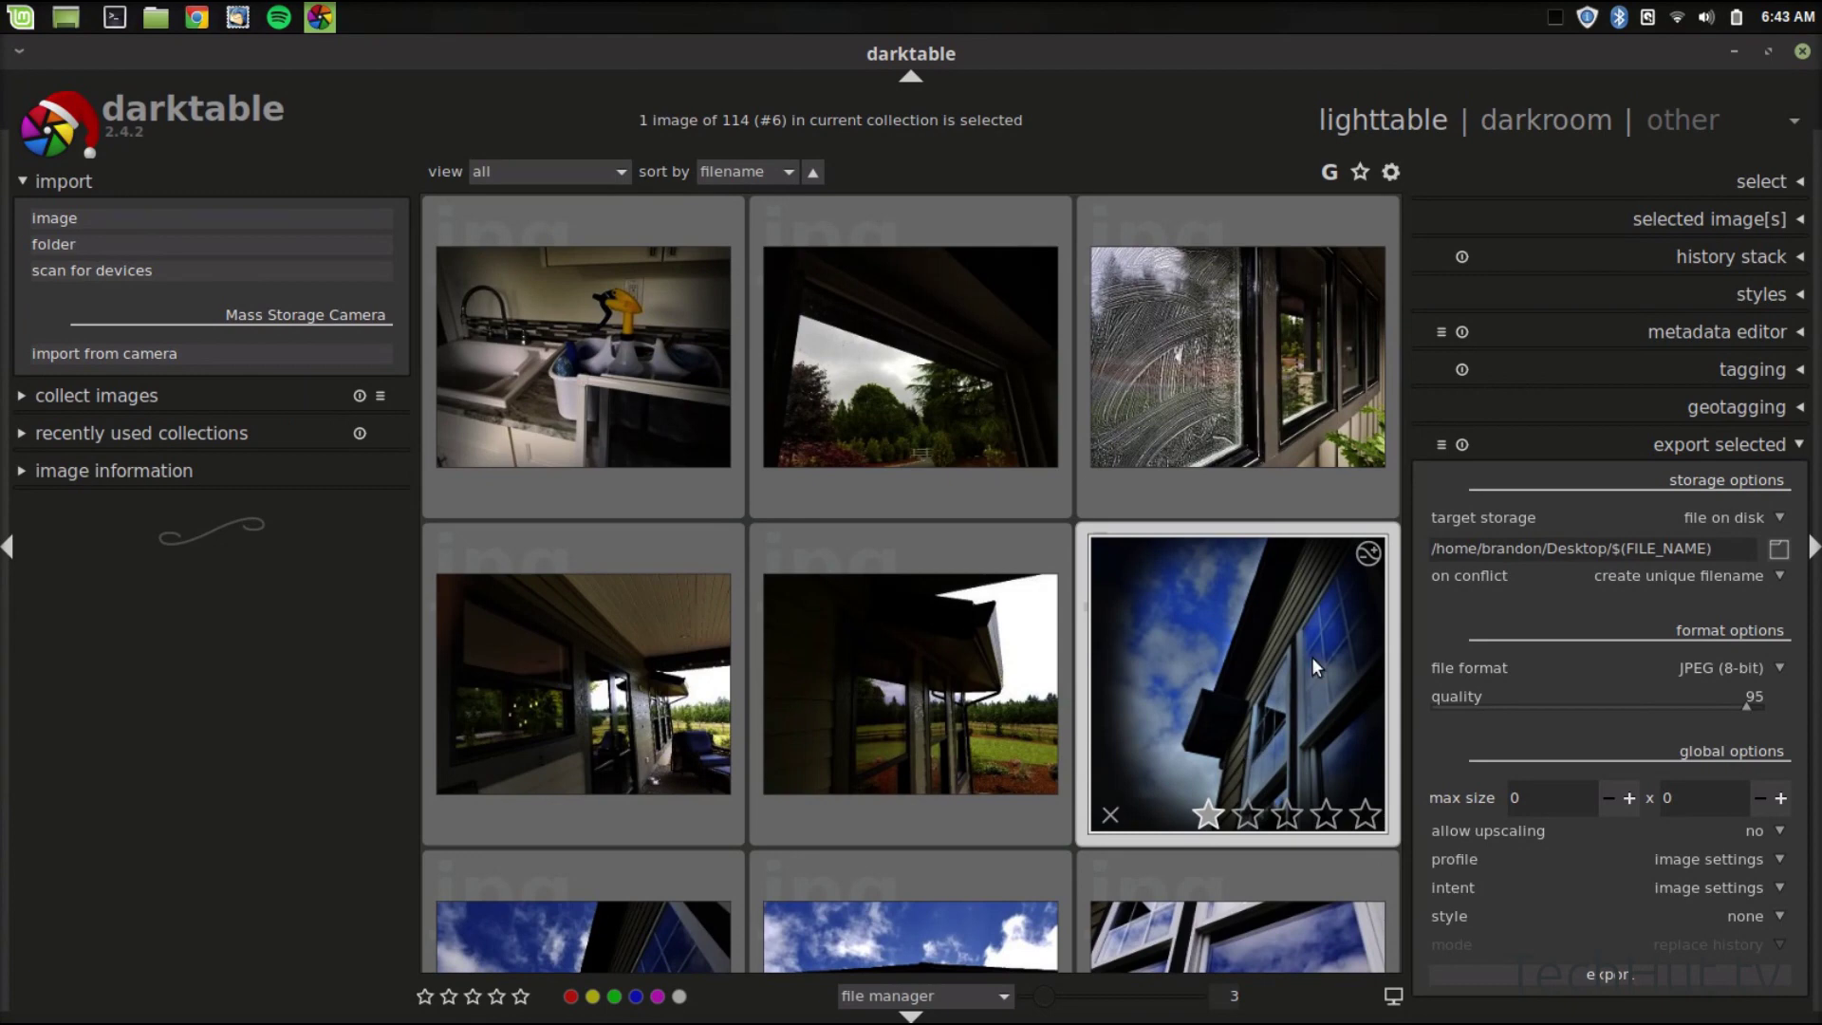
# - Briefly open the frosted-glass photo, then return to lighttable and reselect the edited house-window photo
pyautogui.click(1182, 376)
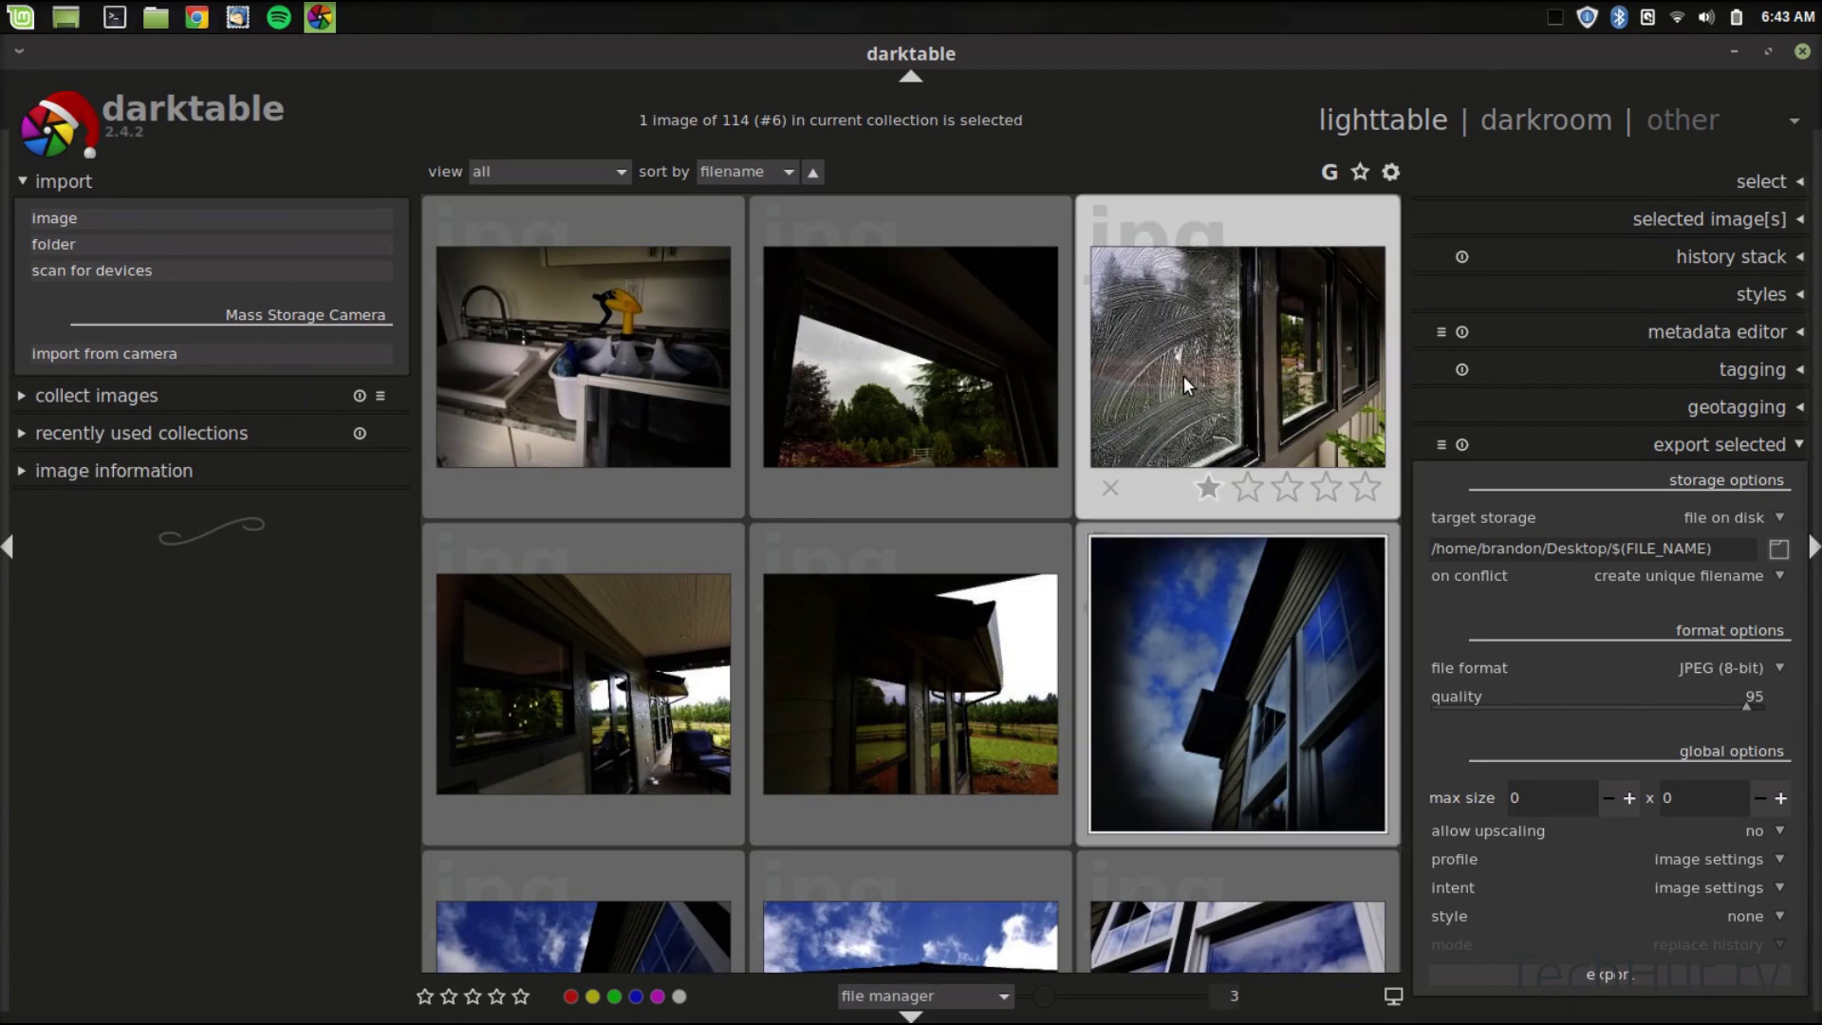
pyautogui.press('d')
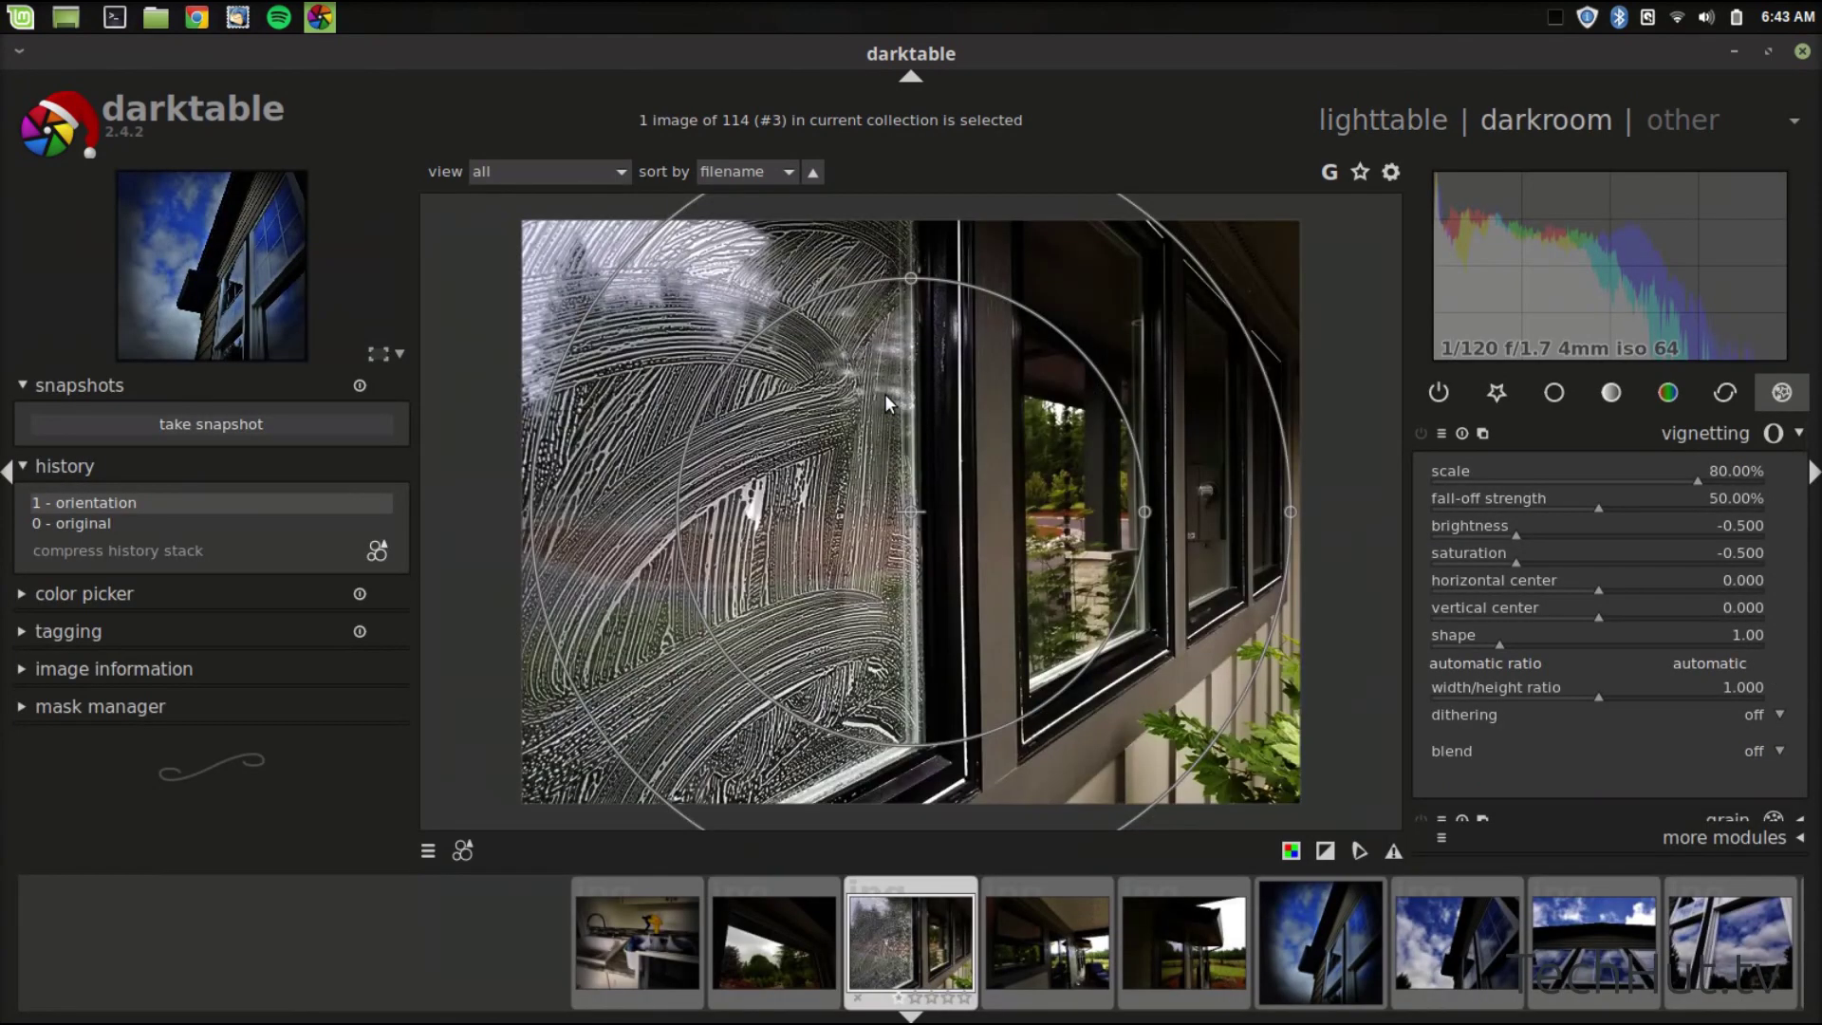
pyautogui.click(1420, 118)
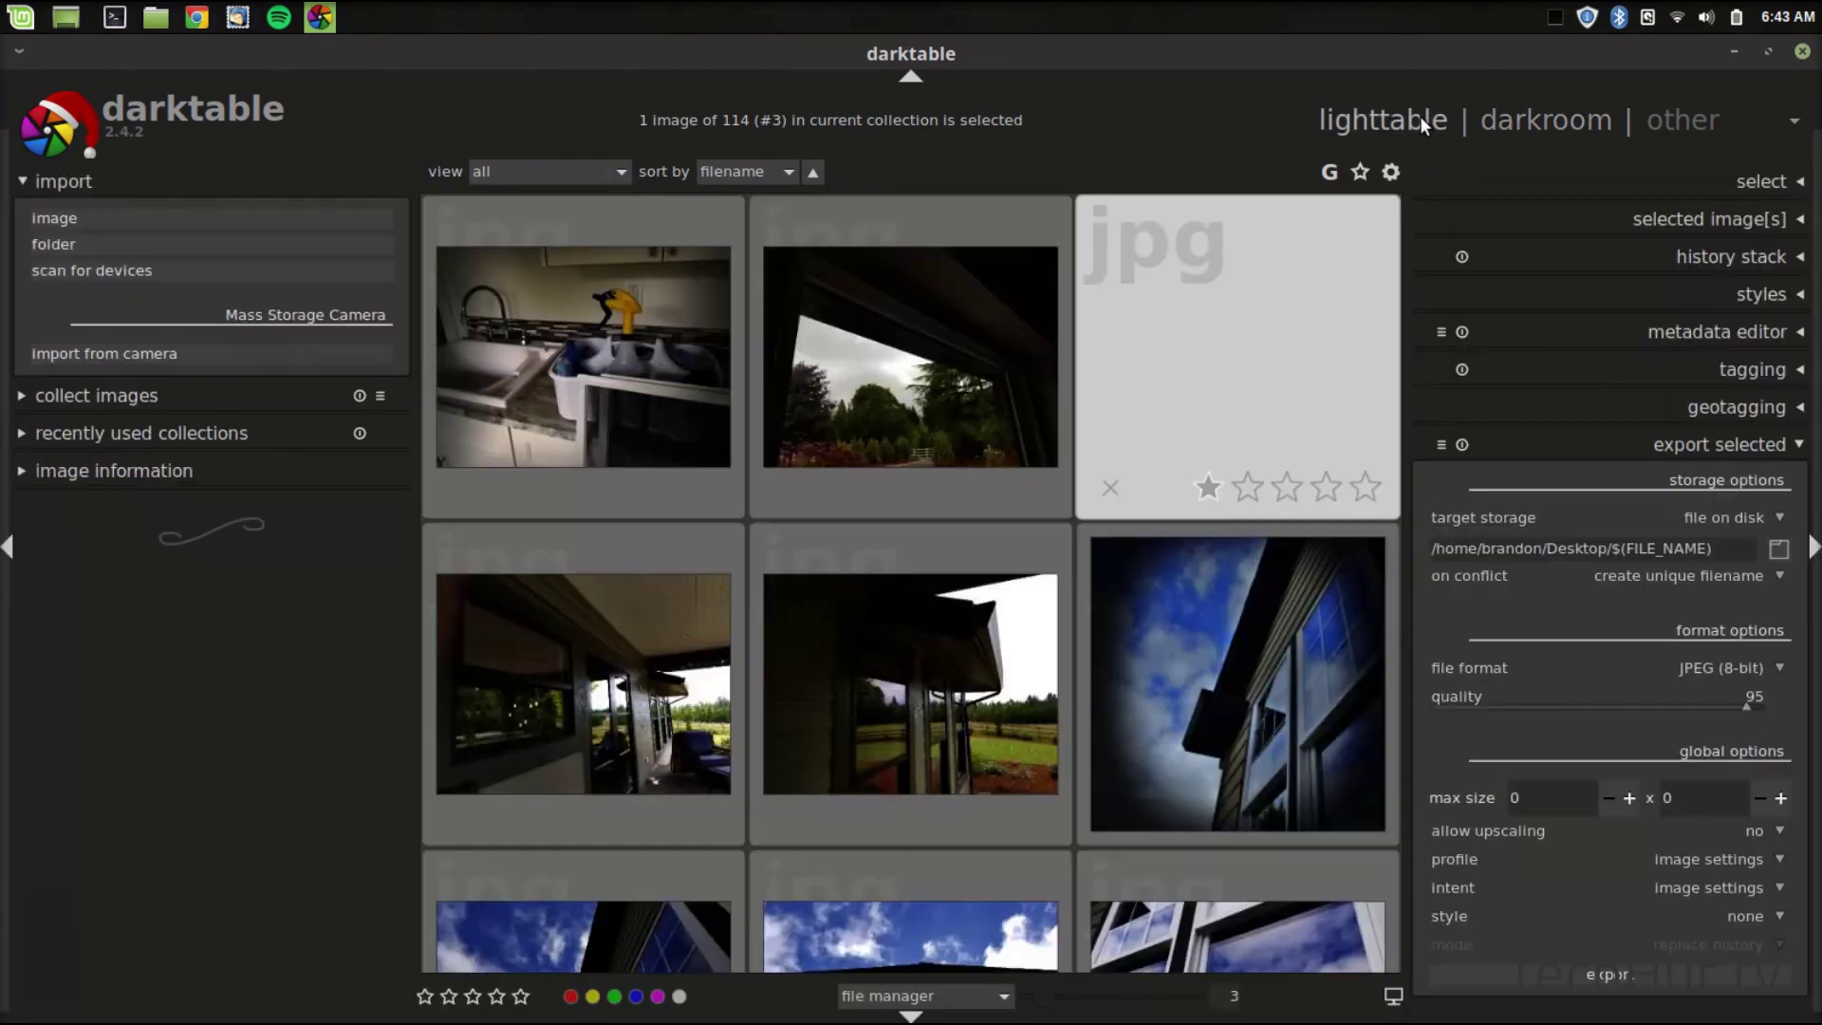
pyautogui.click(1277, 584)
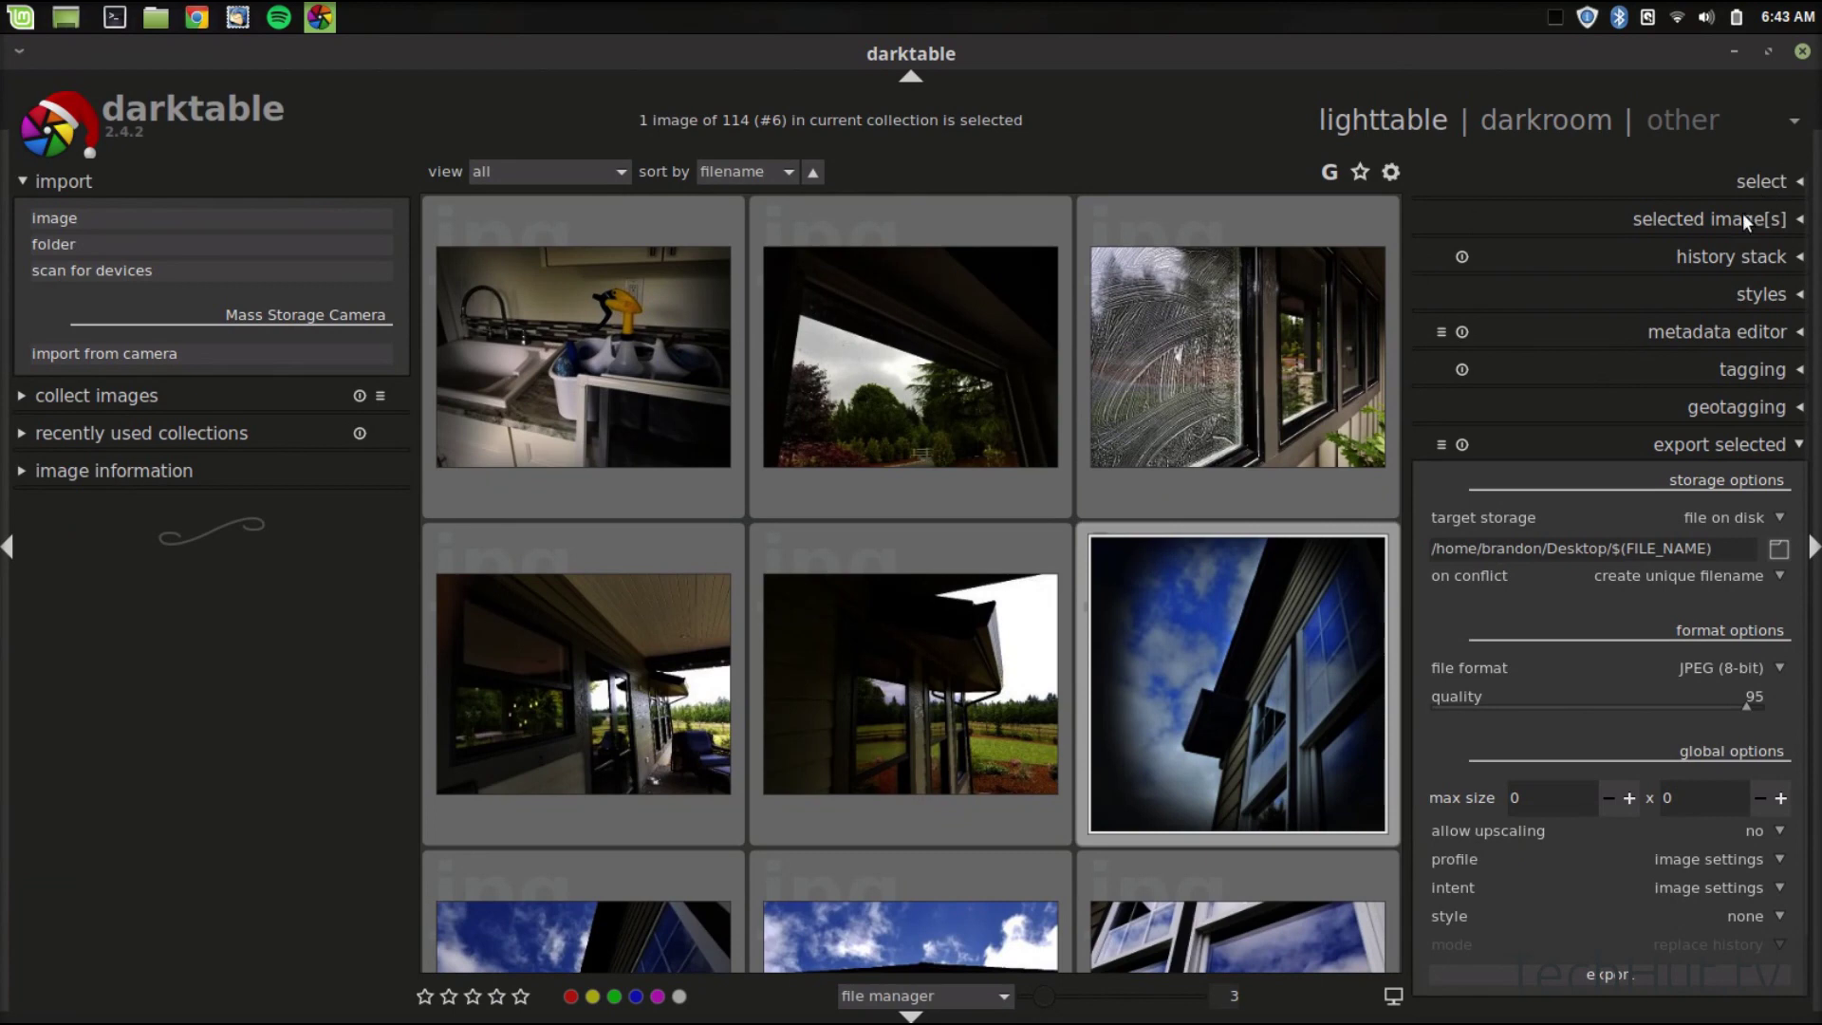
# - Export the photo to disk as JPEG (8-bit), producing 20180528_100943.jpg on the Desktop
pyautogui.click(1704, 441)
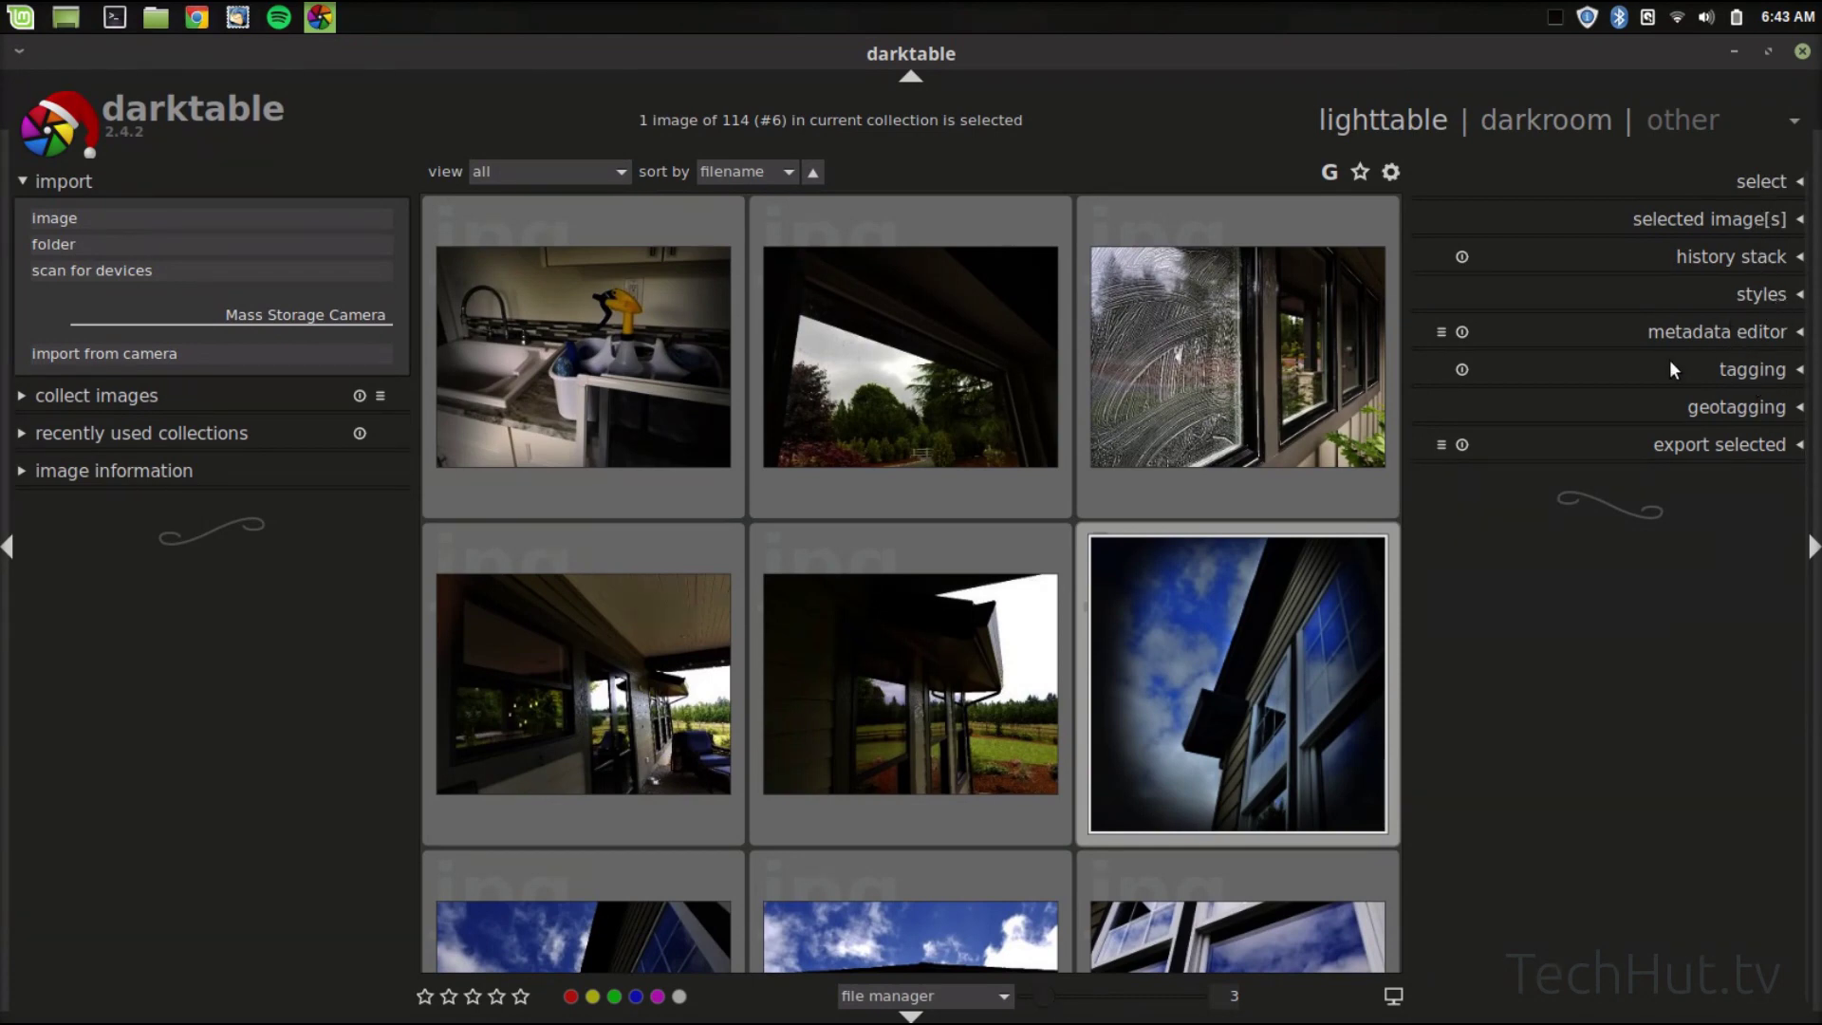
pyautogui.click(1730, 446)
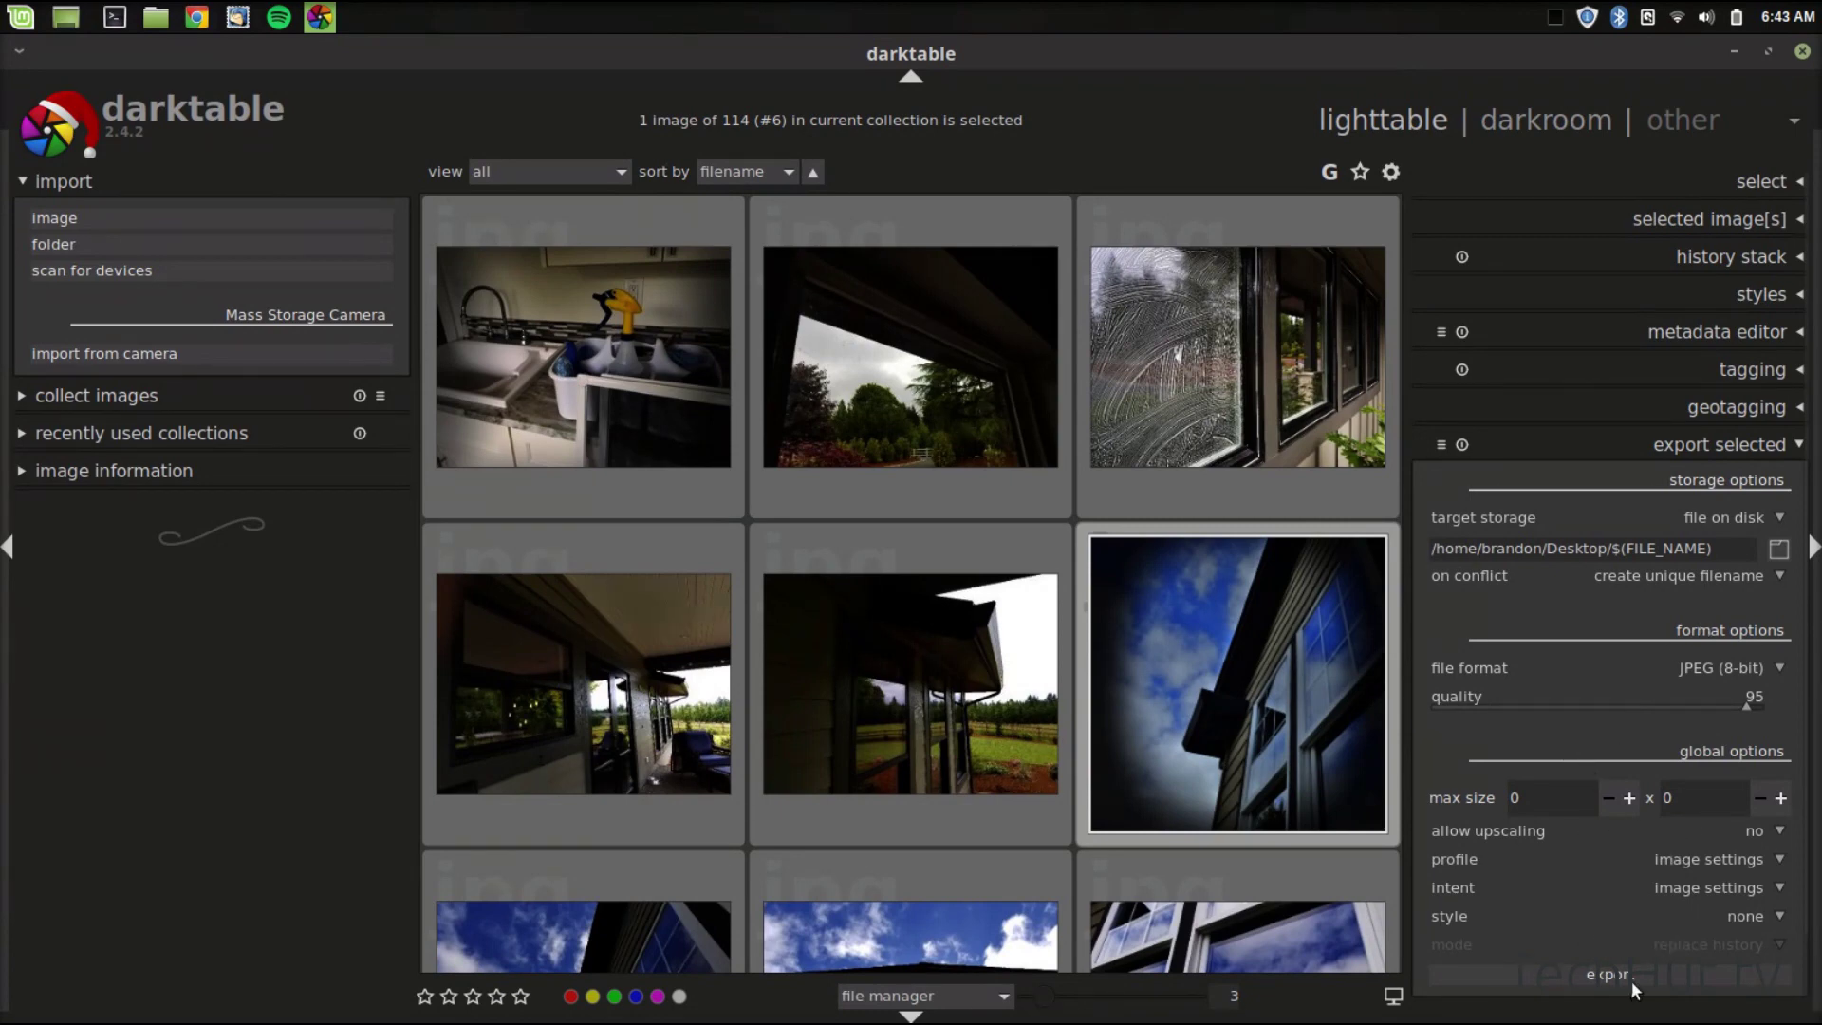
pyautogui.click(1606, 979)
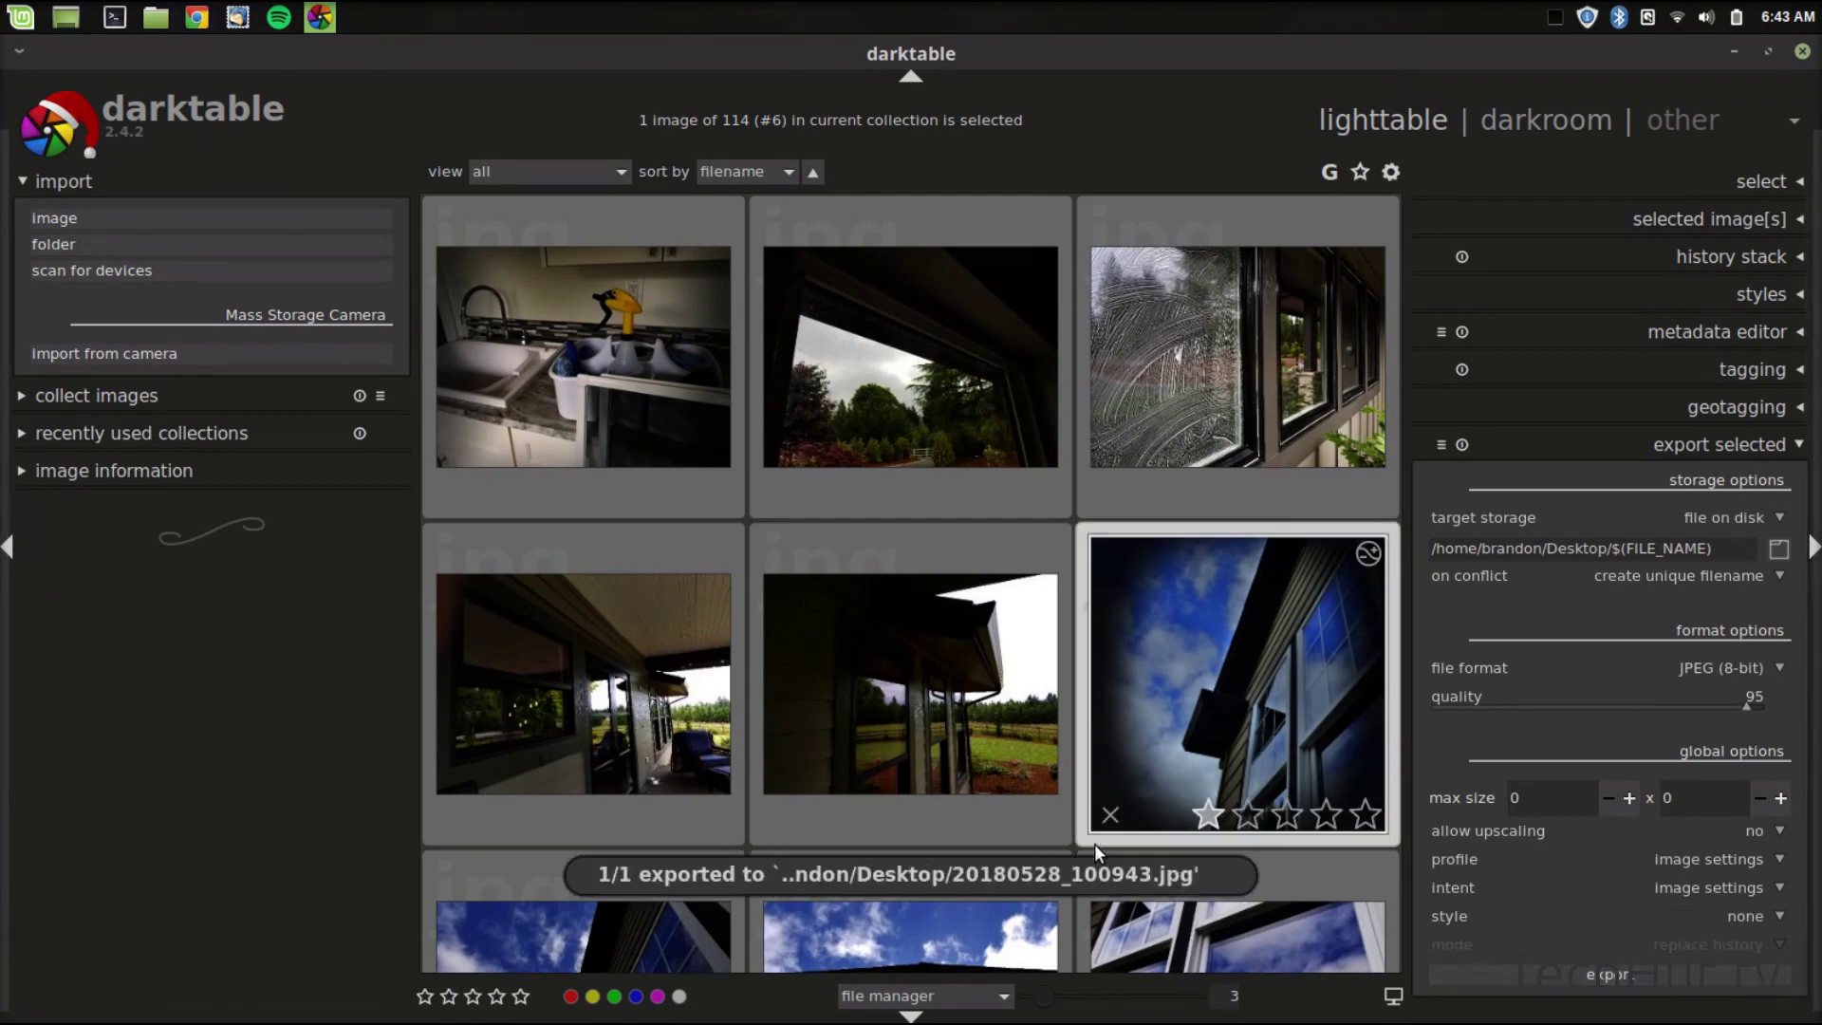
# - Minimize darktable and view 20180528_100943.jpg from the desktop in Xviewer, then close it
pyautogui.click(1736, 52)
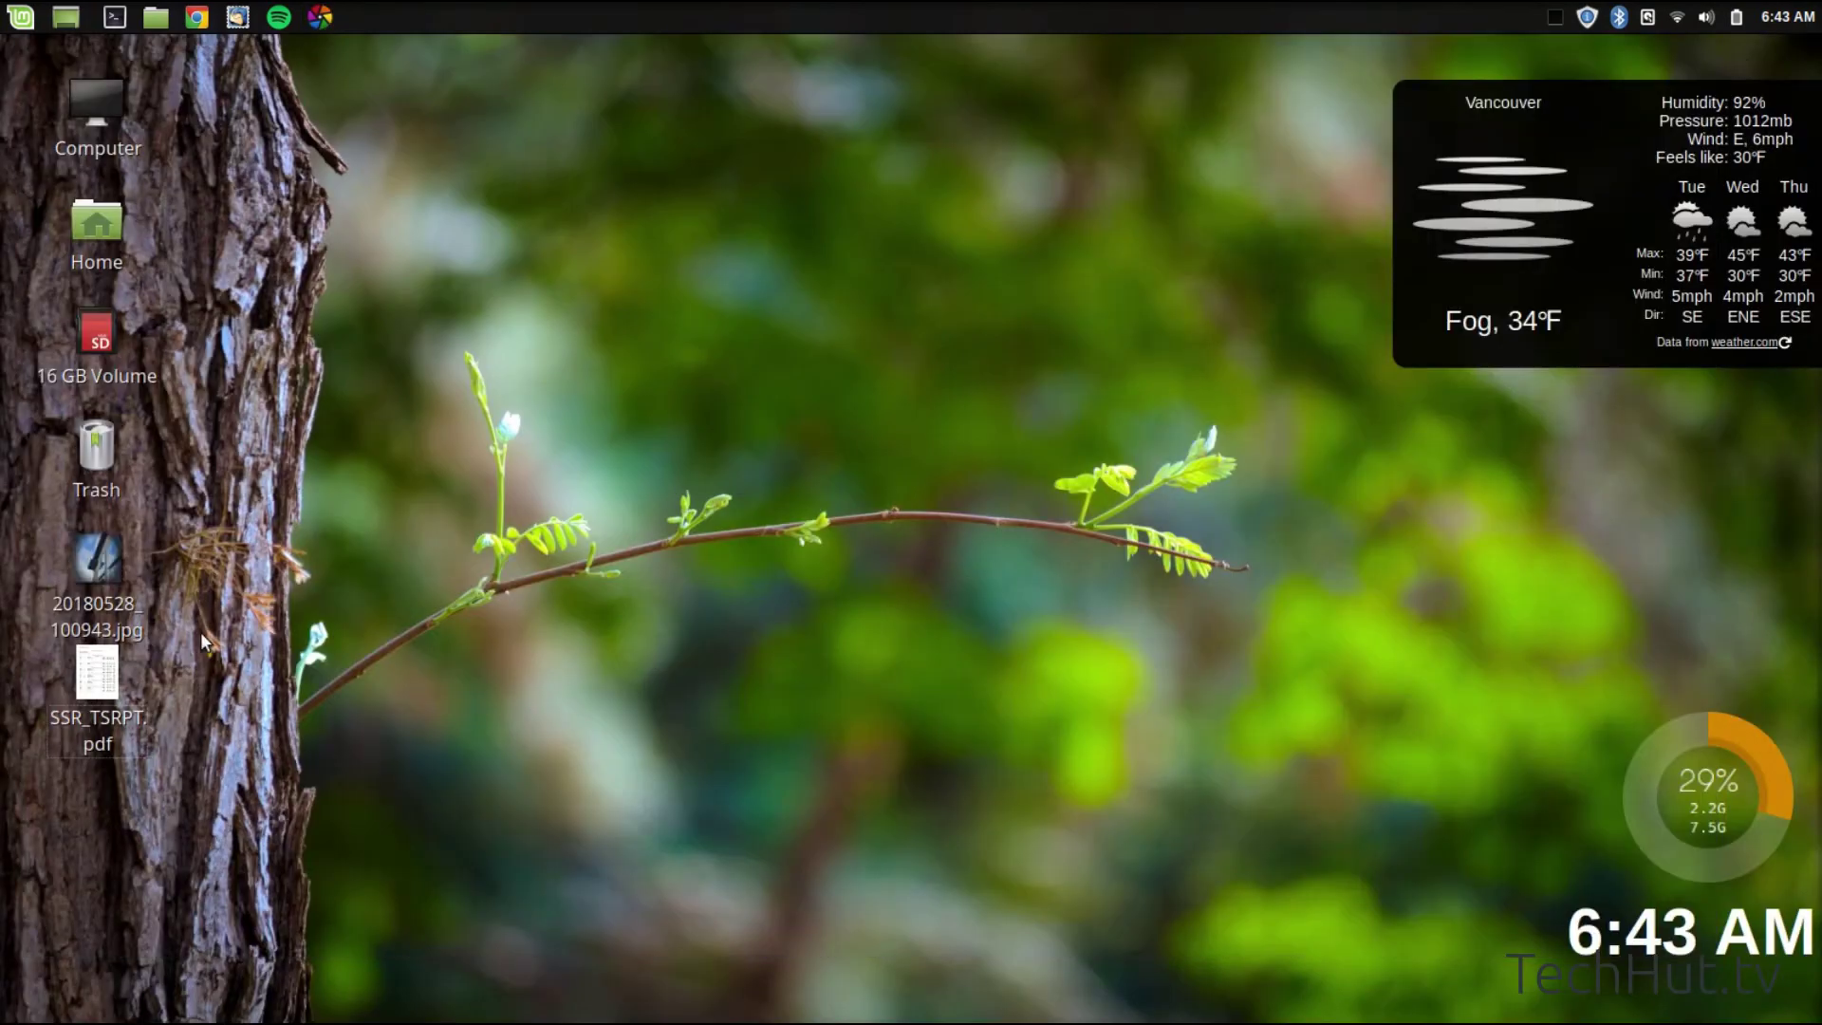
pyautogui.moveTo(96, 570); pyautogui.dragTo(909, 208)
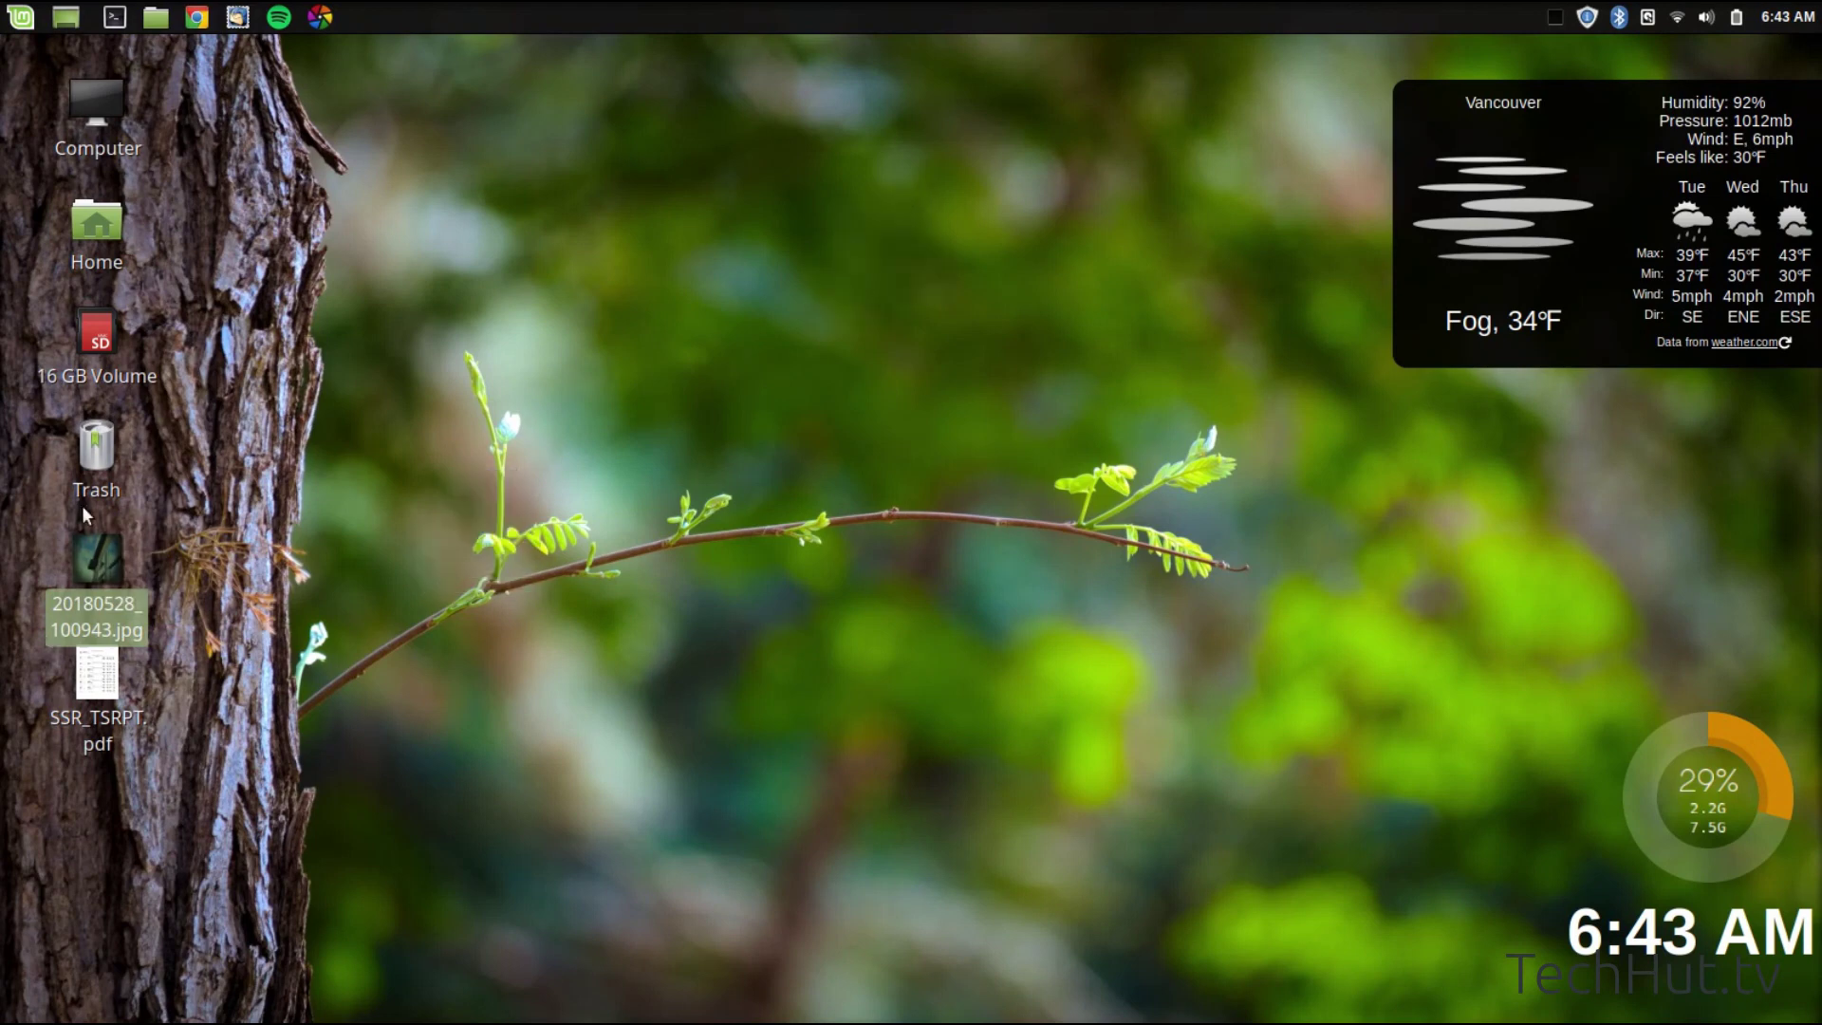
pyautogui.doubleClick(97, 575)
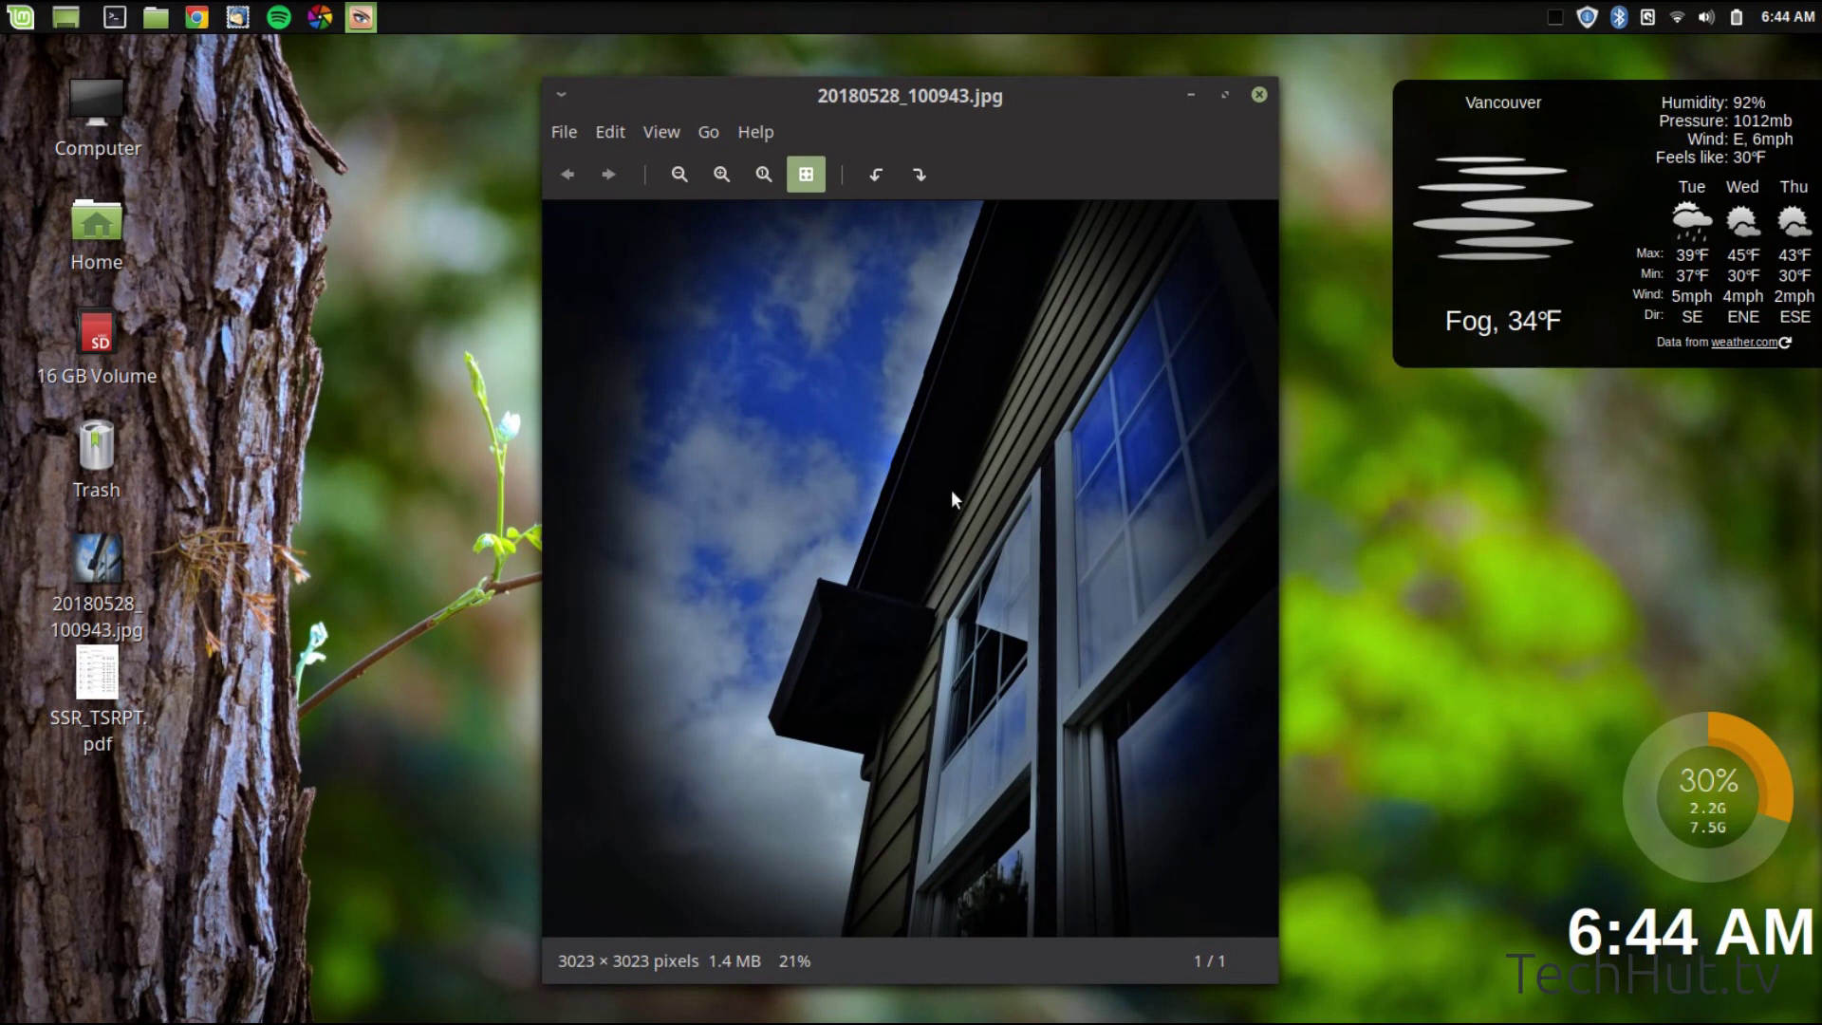
pyautogui.click(1259, 95)
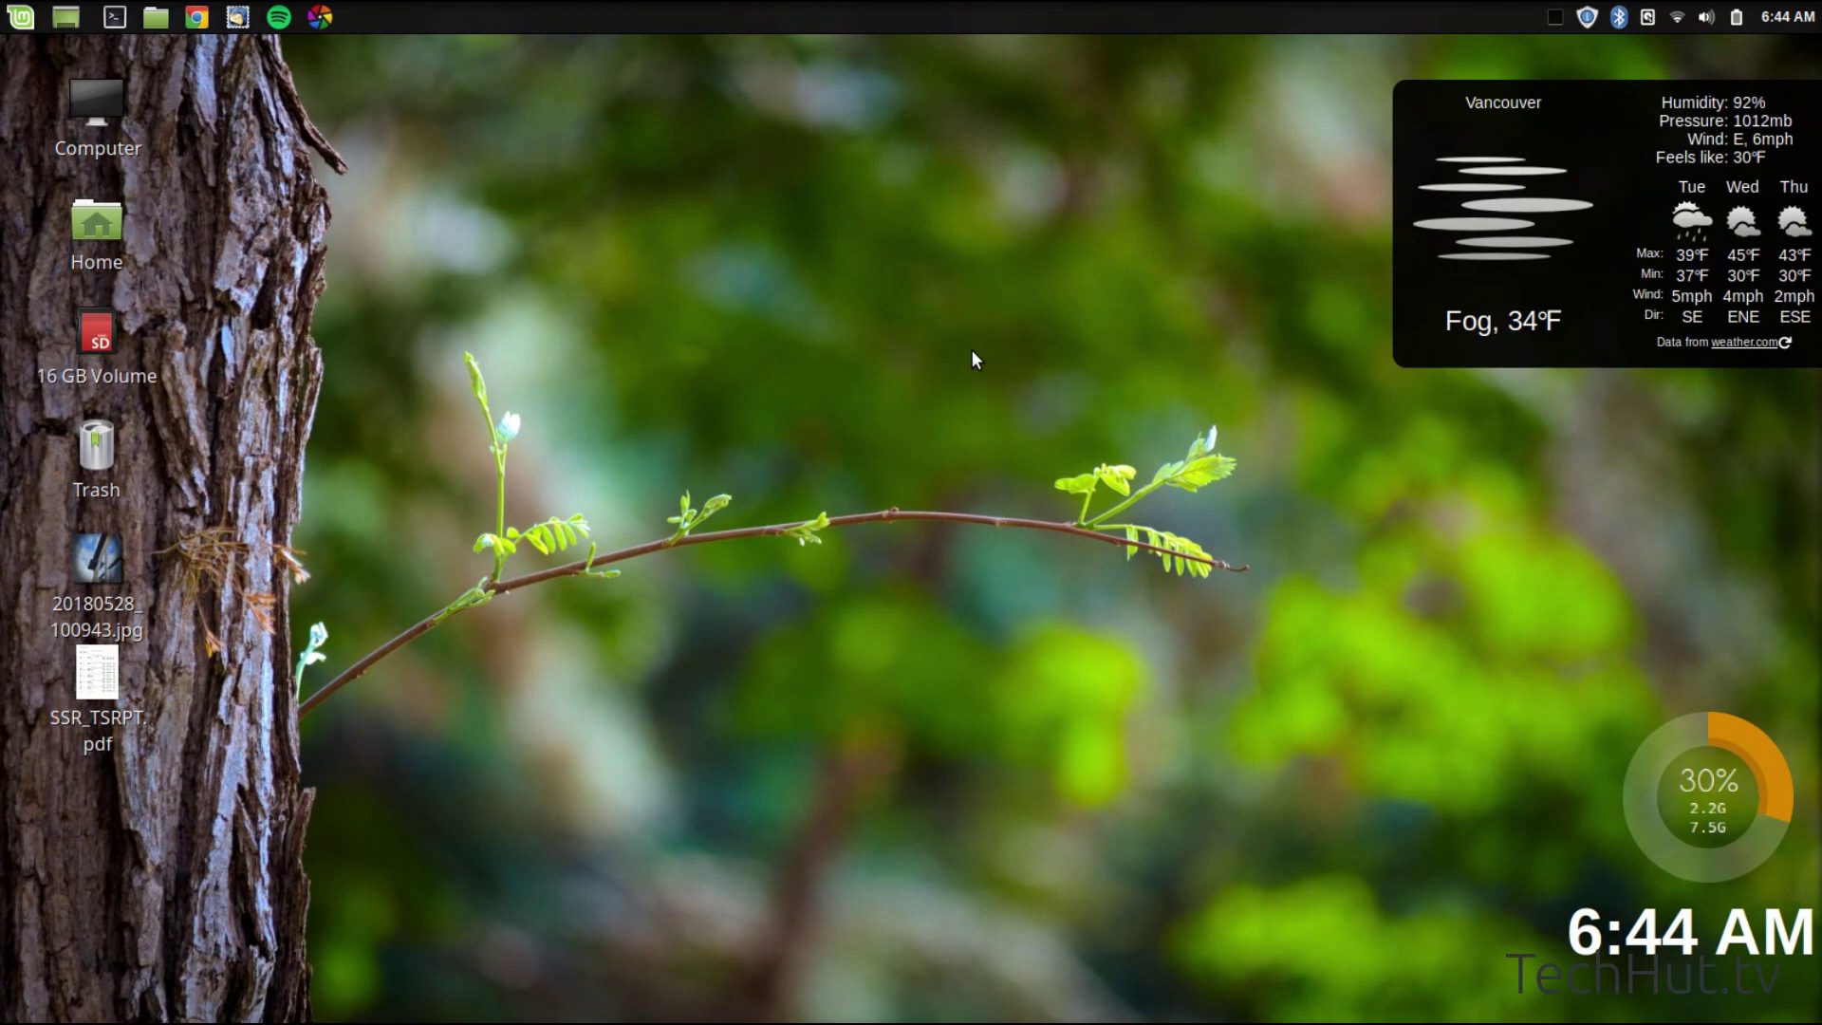